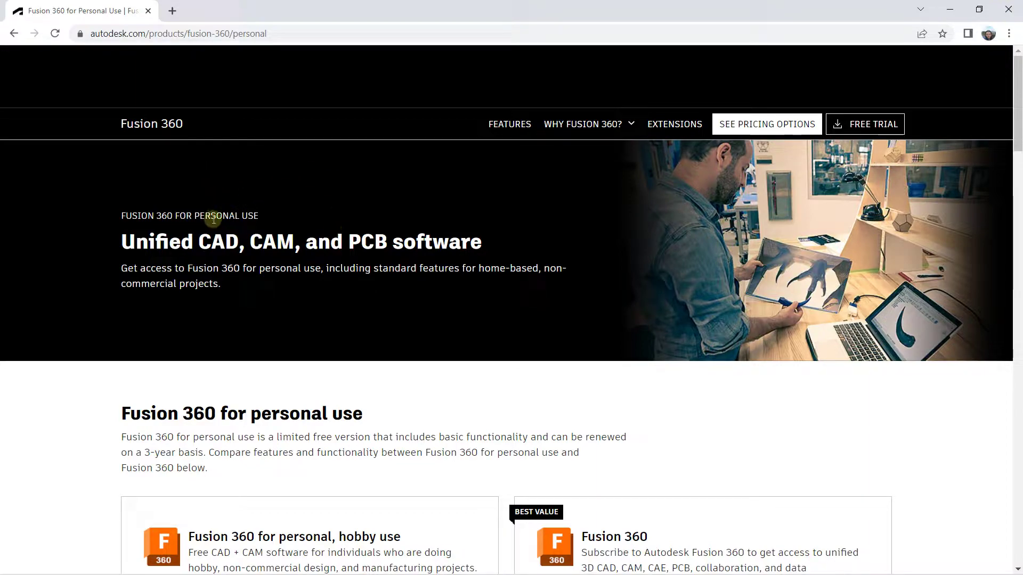
Scroll the personal and $545/year plan cards past the CAM lists to the data-management and PCB limits
{"action": "scroll", "coordinate": [222, 222], "scroll_direction": "down", "scroll_amount": 2}
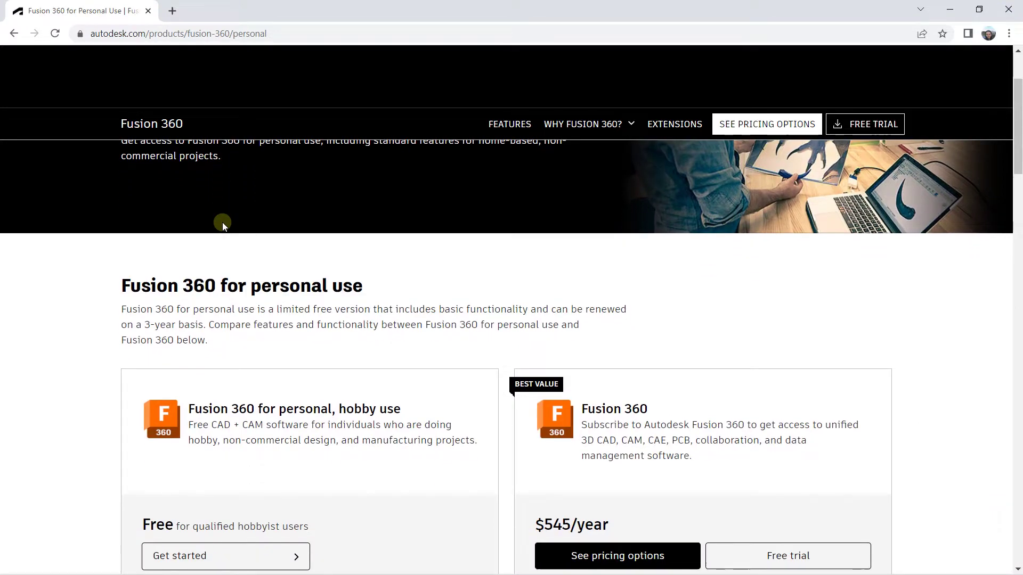
{"action": "scroll", "coordinate": [222, 214], "scroll_direction": "up", "scroll_amount": 2}
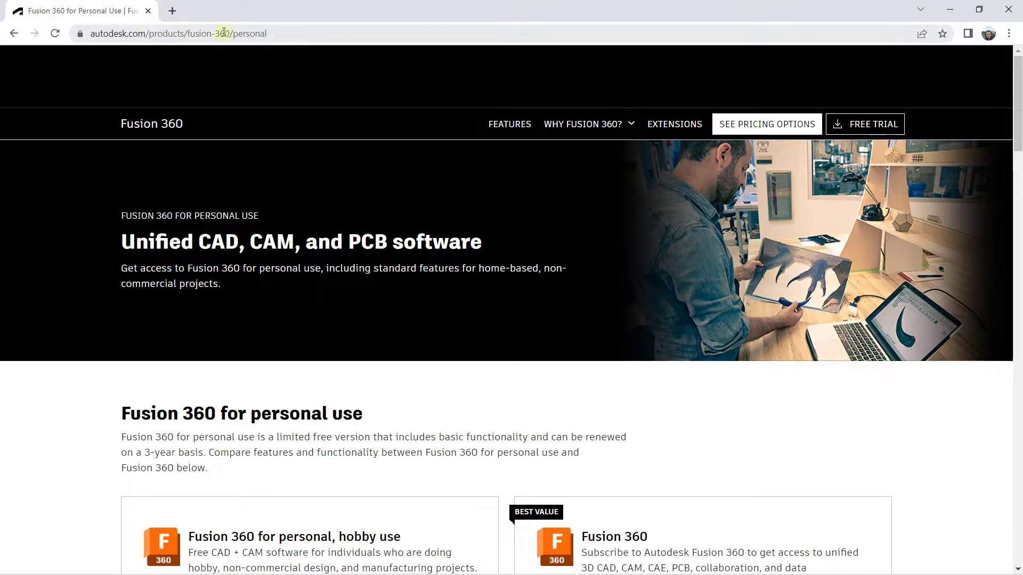
{"action": "scroll", "coordinate": [300, 264], "scroll_direction": "down", "scroll_amount": 4}
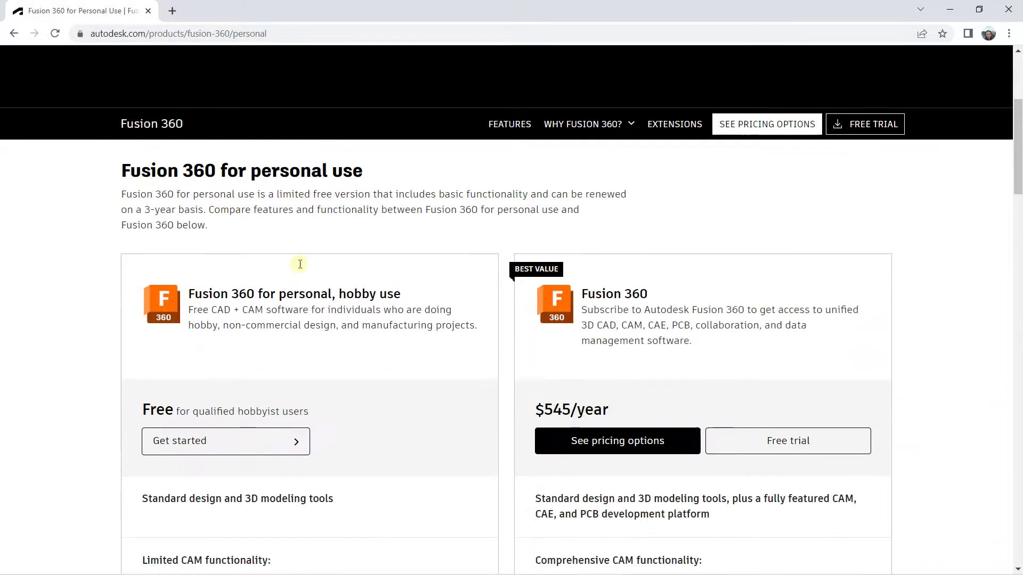
{"action": "scroll", "coordinate": [271, 208], "scroll_direction": "up", "scroll_amount": 1}
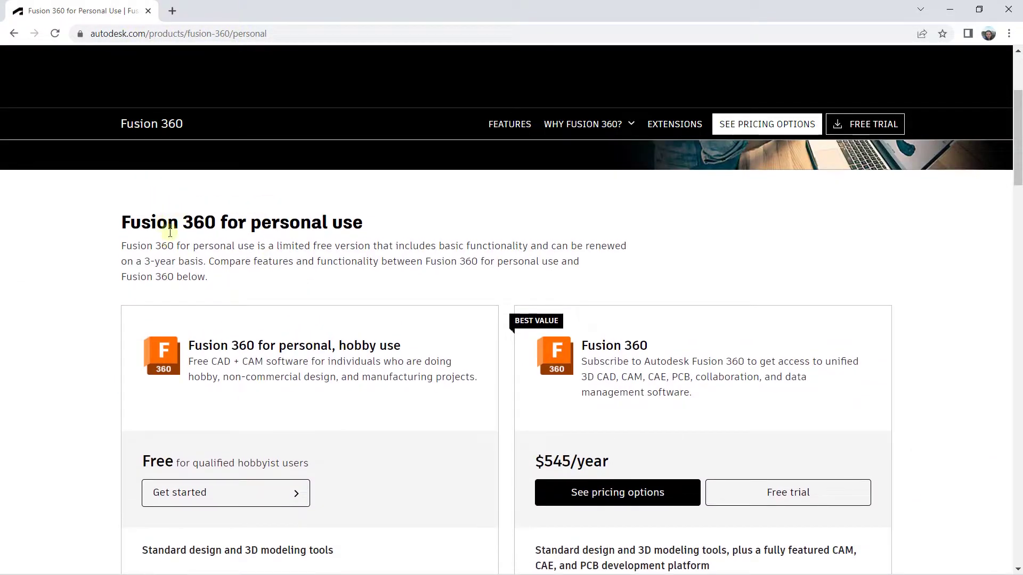
{"action": "scroll", "coordinate": [169, 231], "scroll_direction": "down", "scroll_amount": 1}
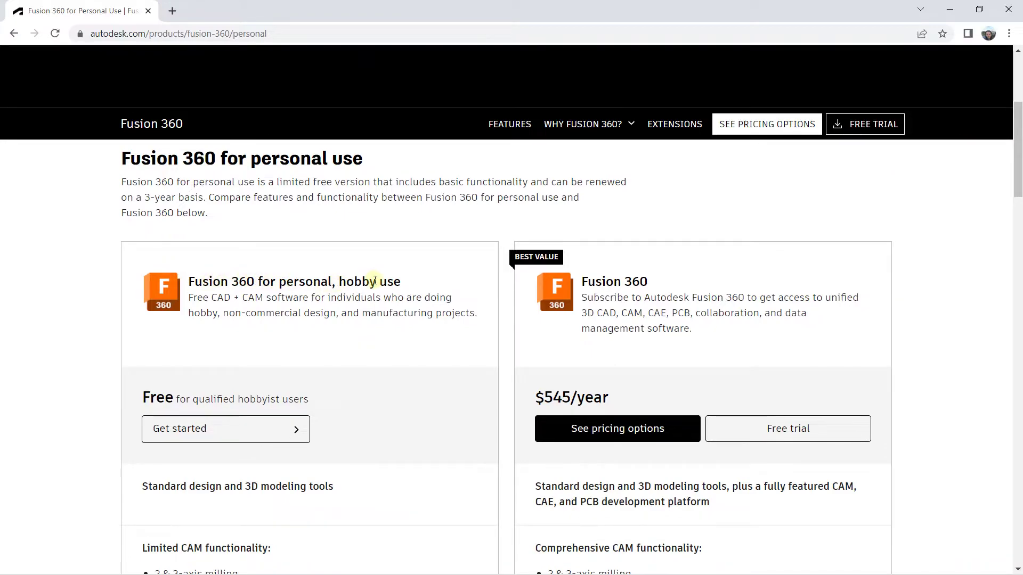
{"action": "scroll", "coordinate": [367, 282], "scroll_direction": "down", "scroll_amount": 3}
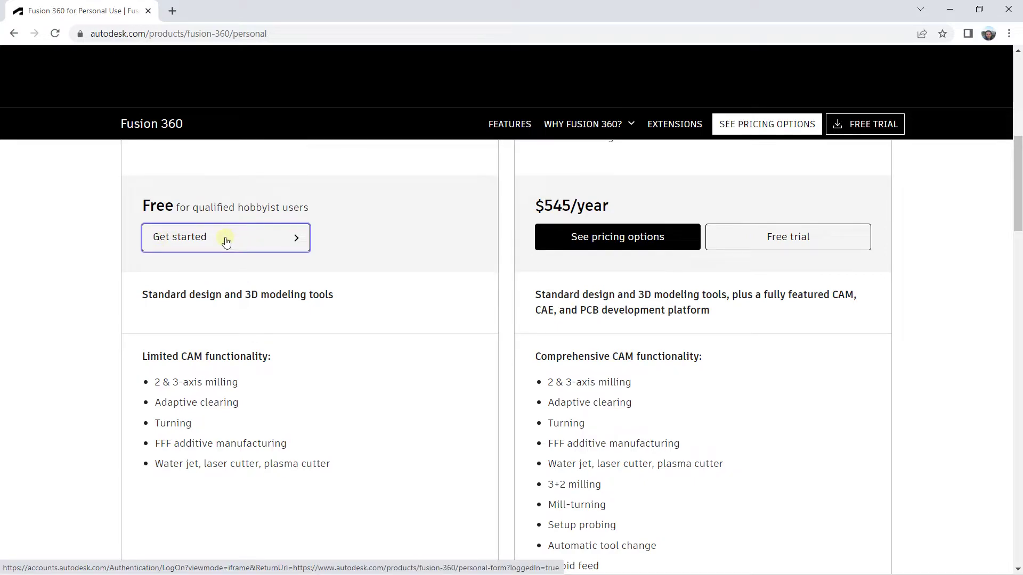
{"action": "scroll", "coordinate": [226, 241], "scroll_direction": "down", "scroll_amount": 1}
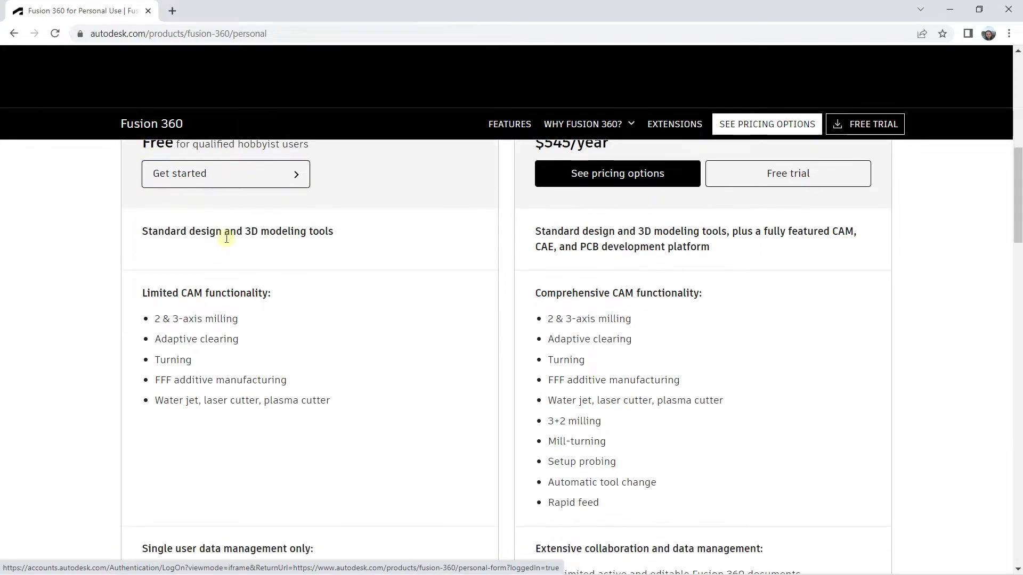
{"action": "scroll", "coordinate": [245, 294], "scroll_direction": "down", "scroll_amount": 1}
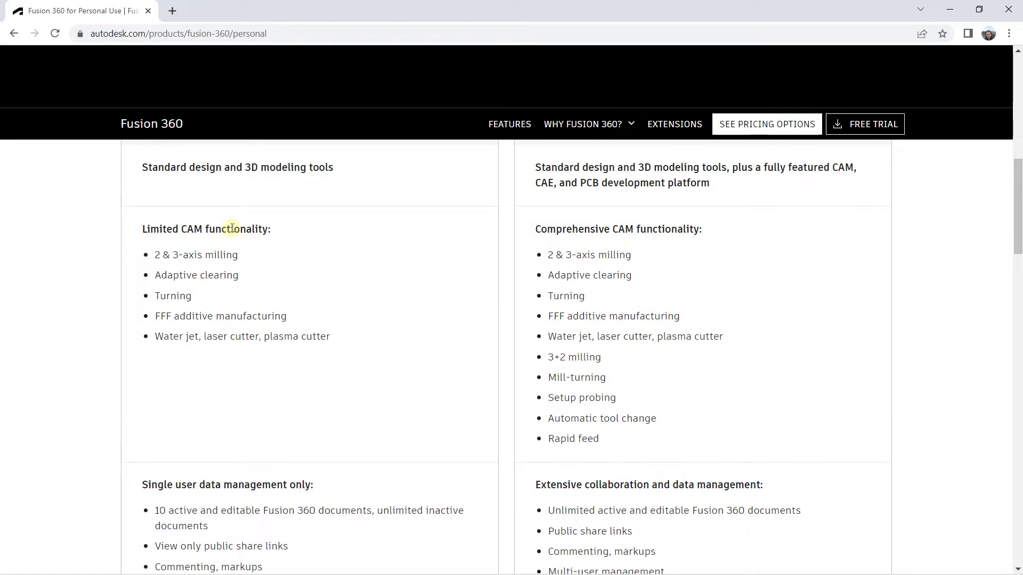
{"action": "scroll", "coordinate": [232, 229], "scroll_direction": "down", "scroll_amount": 3}
{"action": "scroll", "coordinate": [233, 228], "scroll_direction": "up", "scroll_amount": 2}
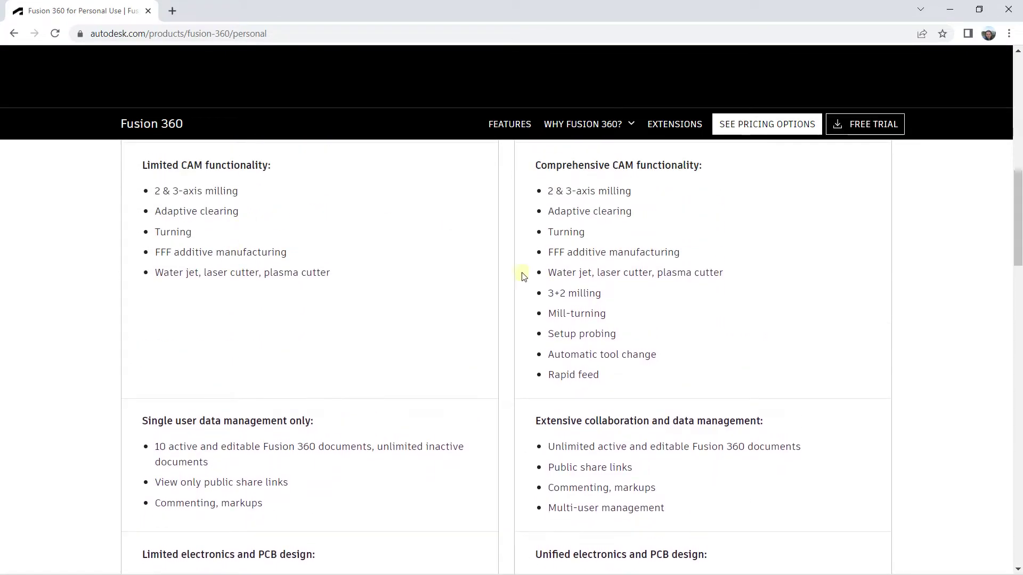
{"action": "scroll", "coordinate": [556, 261], "scroll_direction": "up", "scroll_amount": 2}
{"action": "scroll", "coordinate": [586, 261], "scroll_direction": "up", "scroll_amount": 1}
{"action": "scroll", "coordinate": [616, 261], "scroll_direction": "up", "scroll_amount": 4}
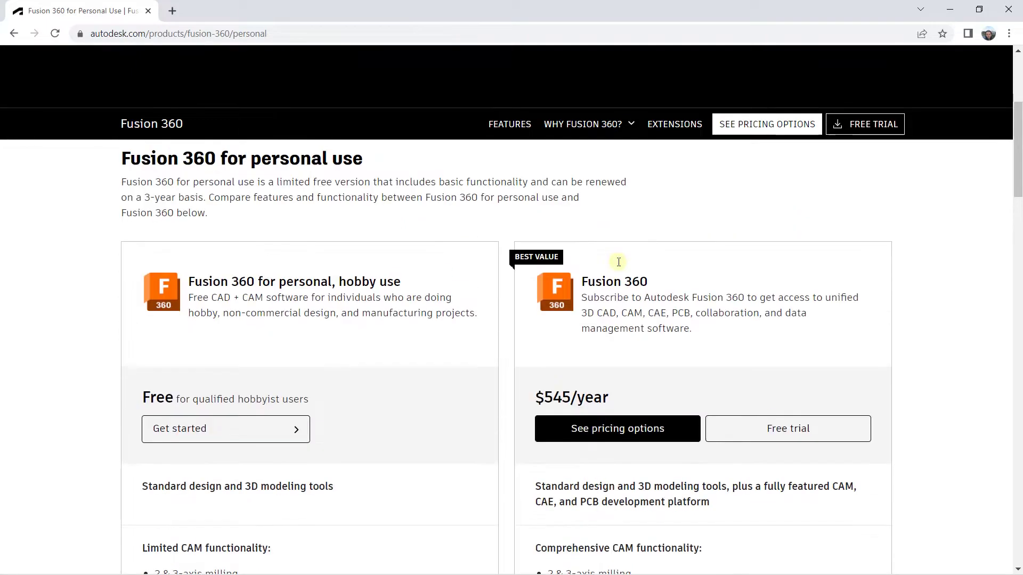
{"action": "scroll", "coordinate": [627, 261], "scroll_direction": "down", "scroll_amount": 2}
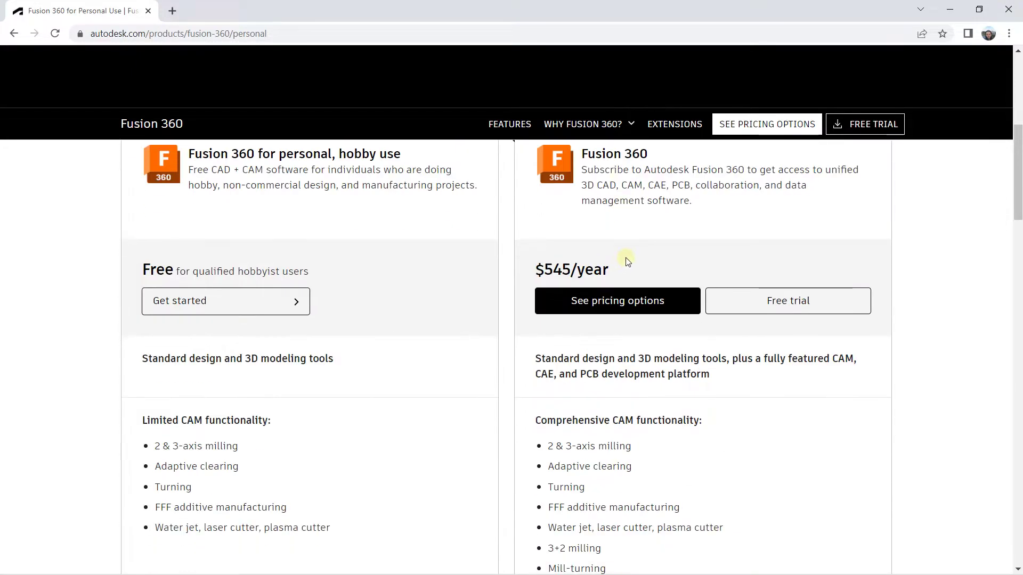
{"action": "scroll", "coordinate": [613, 258], "scroll_direction": "up", "scroll_amount": 1}
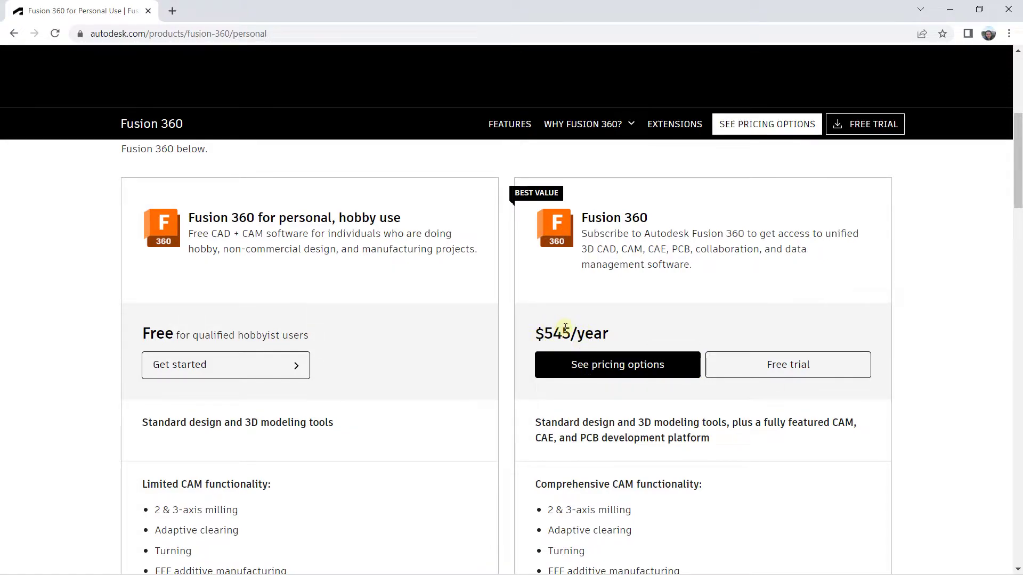
{"action": "scroll", "coordinate": [586, 287], "scroll_direction": "down", "scroll_amount": 2}
{"action": "scroll", "coordinate": [590, 285], "scroll_direction": "down", "scroll_amount": 2}
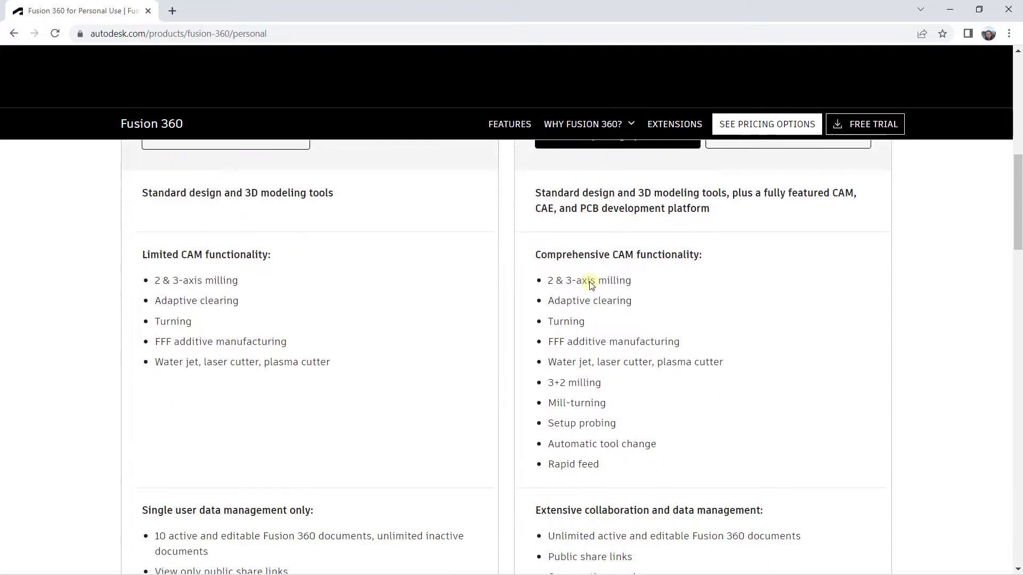
{"action": "scroll", "coordinate": [590, 282], "scroll_direction": "down", "scroll_amount": 2}
{"action": "scroll", "coordinate": [590, 281], "scroll_direction": "down", "scroll_amount": 2}
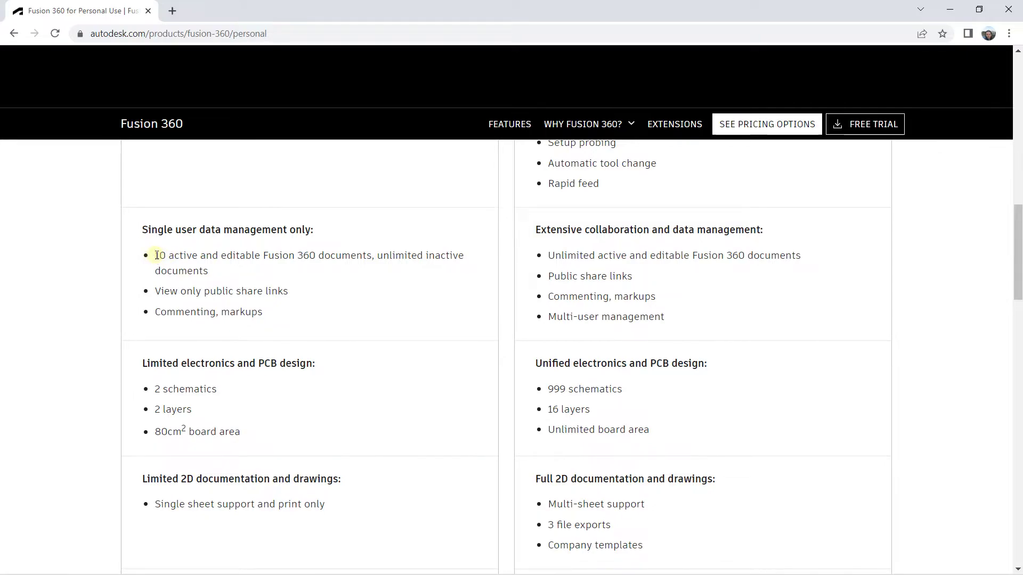
Highlight the personal plan's '10 active and editable documents' limit
{"action": "left_click_drag", "start_coordinate": [154, 256], "coordinate": [222, 273]}
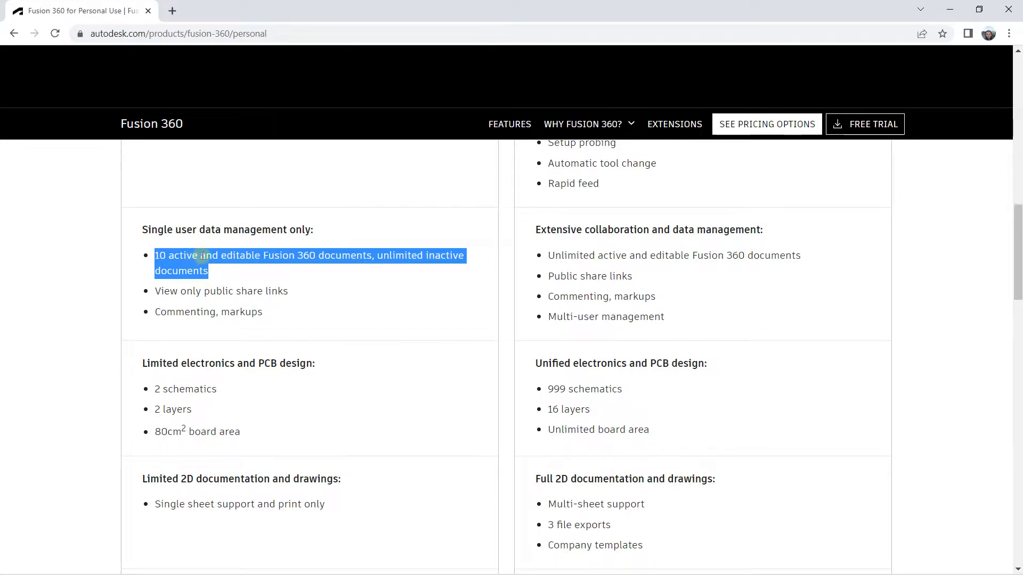
{"action": "scroll", "coordinate": [277, 330], "scroll_direction": "down", "scroll_amount": 1}
{"action": "scroll", "coordinate": [458, 314], "scroll_direction": "down", "scroll_amount": 2}
{"action": "scroll", "coordinate": [543, 302], "scroll_direction": "up", "scroll_amount": 2}
{"action": "scroll", "coordinate": [544, 305], "scroll_direction": "down", "scroll_amount": 2}
{"action": "scroll", "coordinate": [545, 305], "scroll_direction": "down", "scroll_amount": 2}
{"action": "scroll", "coordinate": [505, 298], "scroll_direction": "down", "scroll_amount": 3}
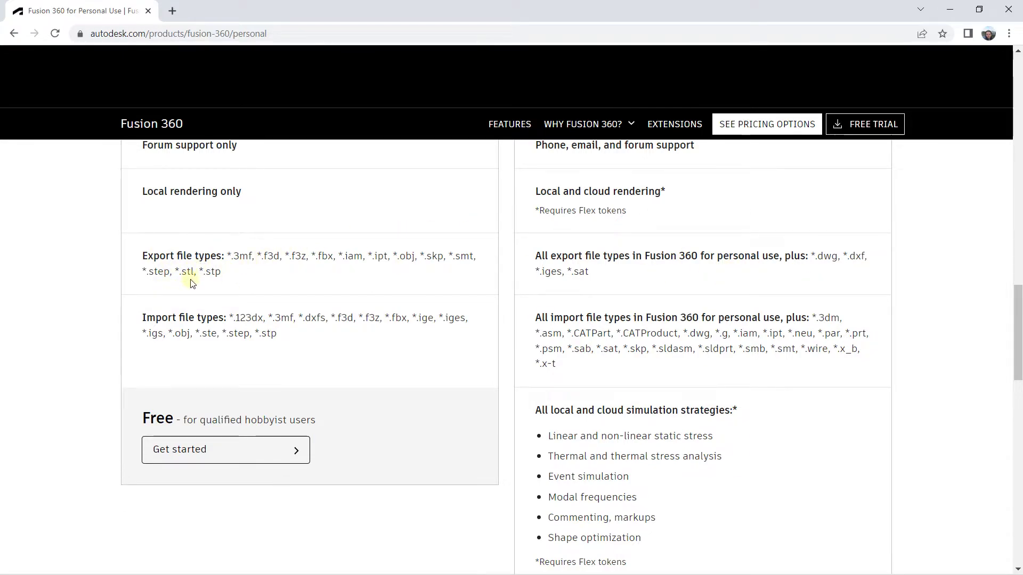
Scroll the Autodesk page down to the footer and back up
{"action": "scroll", "coordinate": [193, 284], "scroll_direction": "down", "scroll_amount": 5}
{"action": "scroll", "coordinate": [193, 284], "scroll_direction": "down", "scroll_amount": 3}
{"action": "scroll", "coordinate": [193, 283], "scroll_direction": "down", "scroll_amount": 4}
{"action": "scroll", "coordinate": [193, 284], "scroll_direction": "down", "scroll_amount": 3}
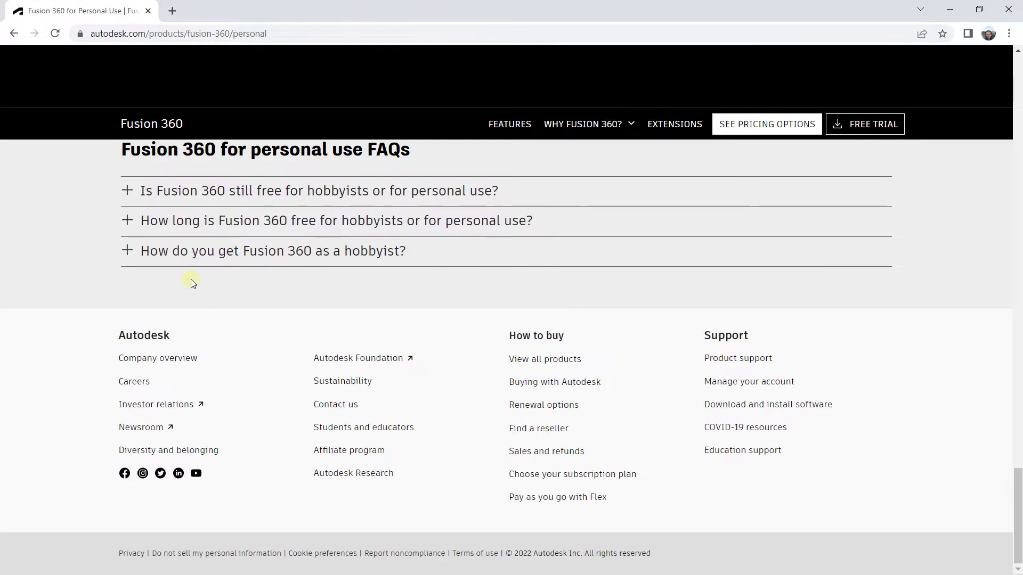
{"action": "scroll", "coordinate": [192, 279], "scroll_direction": "up", "scroll_amount": 3}
{"action": "scroll", "coordinate": [218, 274], "scroll_direction": "up", "scroll_amount": 5}
{"action": "scroll", "coordinate": [218, 274], "scroll_direction": "up", "scroll_amount": 5}
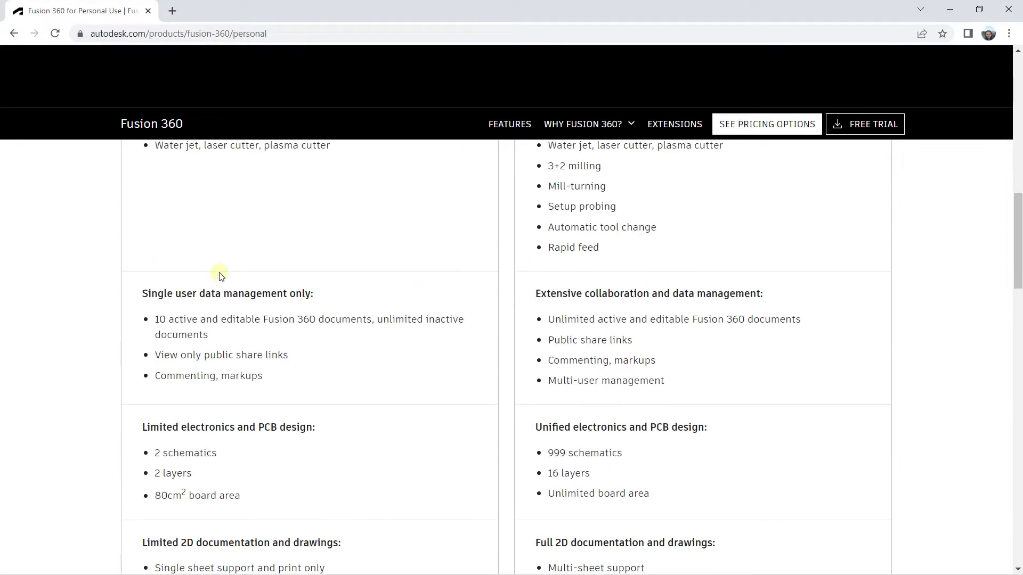
{"action": "scroll", "coordinate": [218, 273], "scroll_direction": "up", "scroll_amount": 5}
{"action": "scroll", "coordinate": [219, 273], "scroll_direction": "up", "scroll_amount": 4}
{"action": "scroll", "coordinate": [59, 344], "scroll_direction": "down", "scroll_amount": 2}
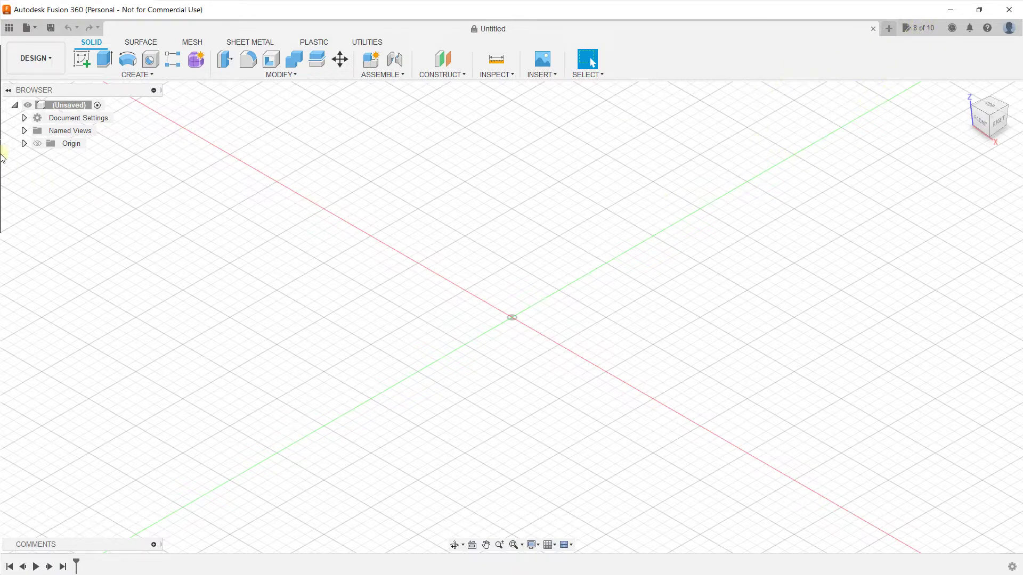
Check the Pergola simple design's actions in the Data Panel, then list the available workspaces
{"action": "left_click", "coordinate": [10, 28]}
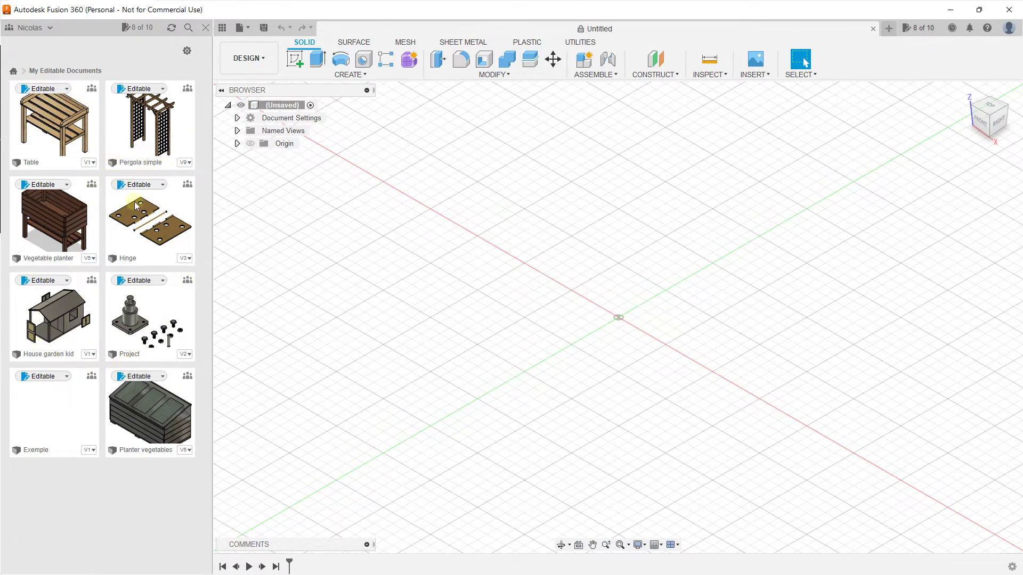
{"action": "right_click", "coordinate": [160, 128]}
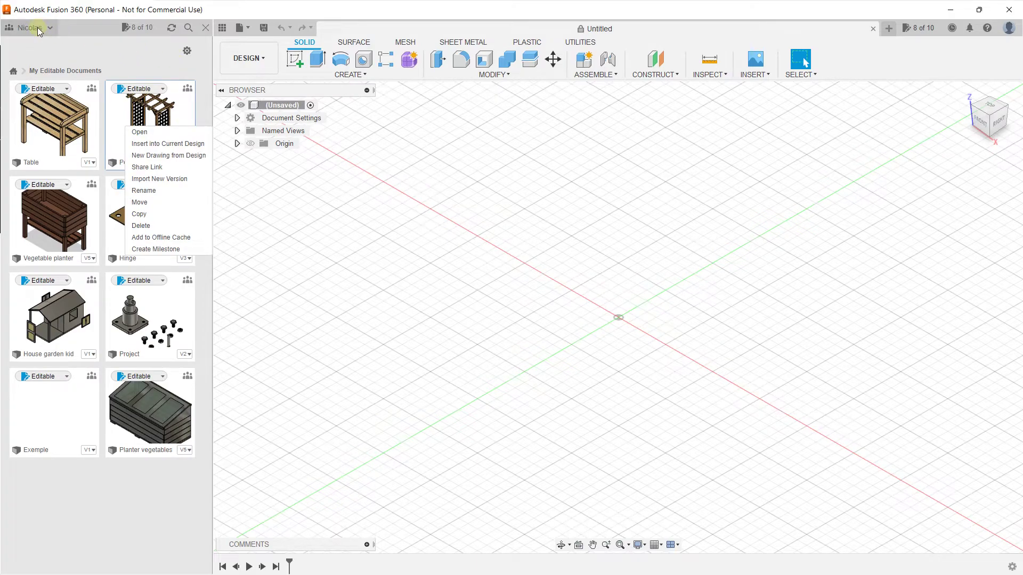
{"action": "left_click", "coordinate": [204, 29]}
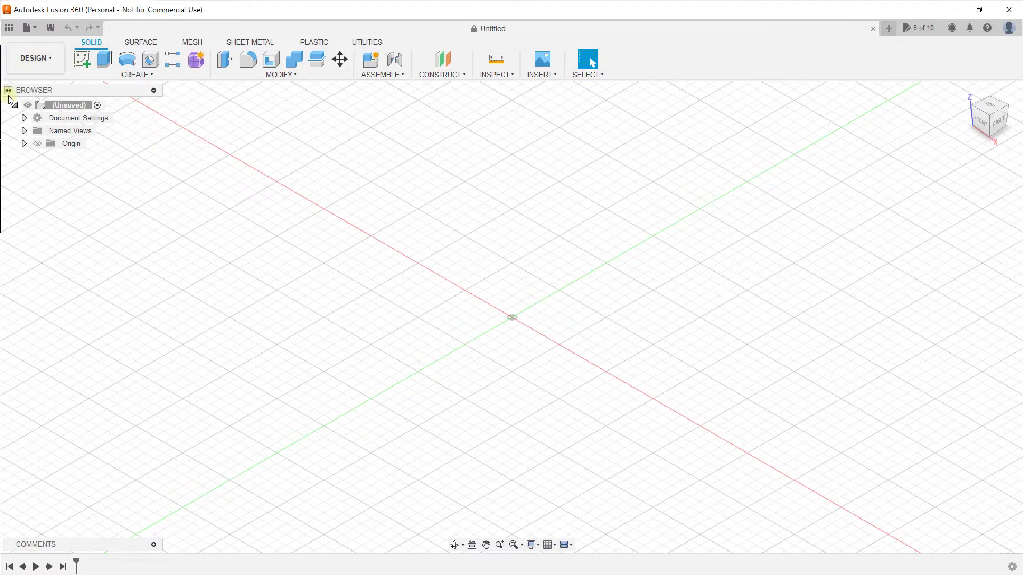
{"action": "left_click", "coordinate": [55, 58]}
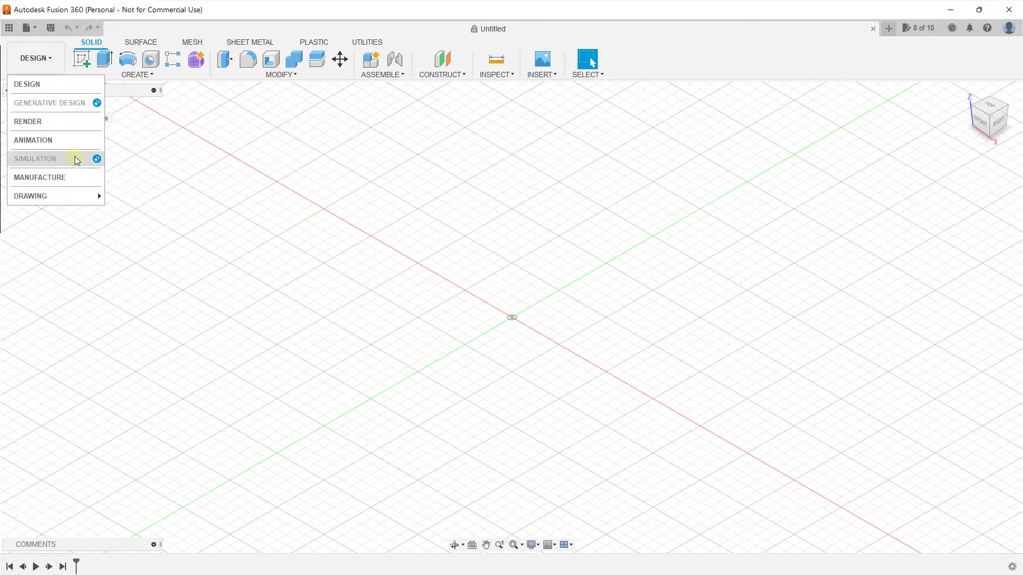
Dismiss the workspace list and tour the Surface, Mesh, Sheet Metal, Plastic and Utilities tabs
{"action": "left_click", "coordinate": [221, 162]}
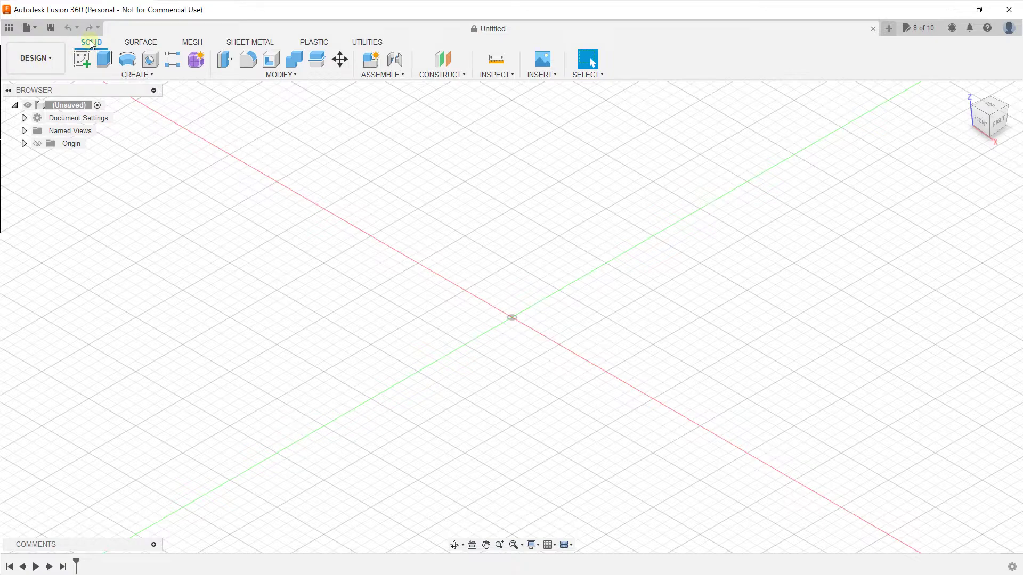
{"action": "left_click", "coordinate": [154, 43]}
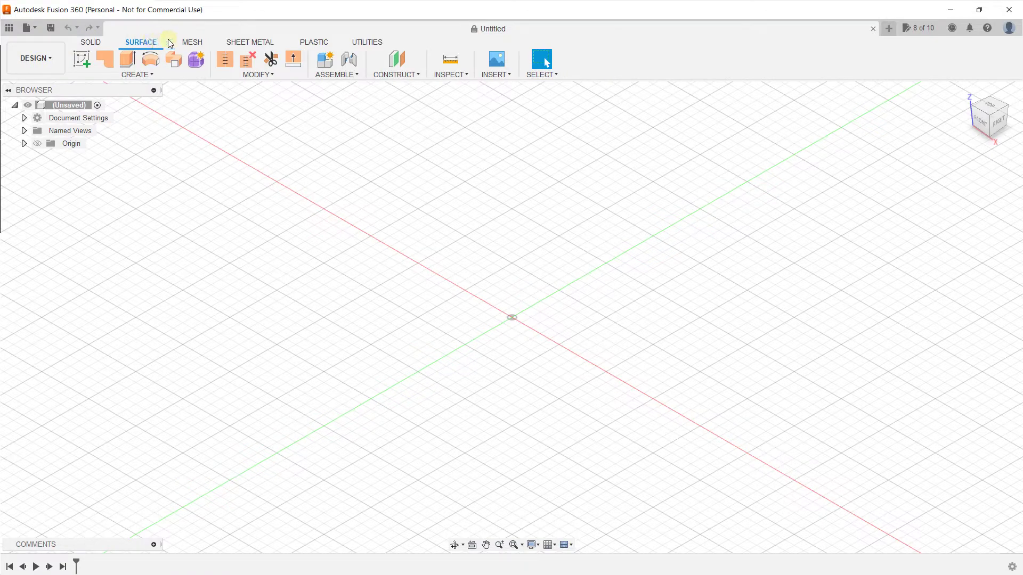
{"action": "left_click", "coordinate": [195, 45]}
{"action": "left_click", "coordinate": [242, 45]}
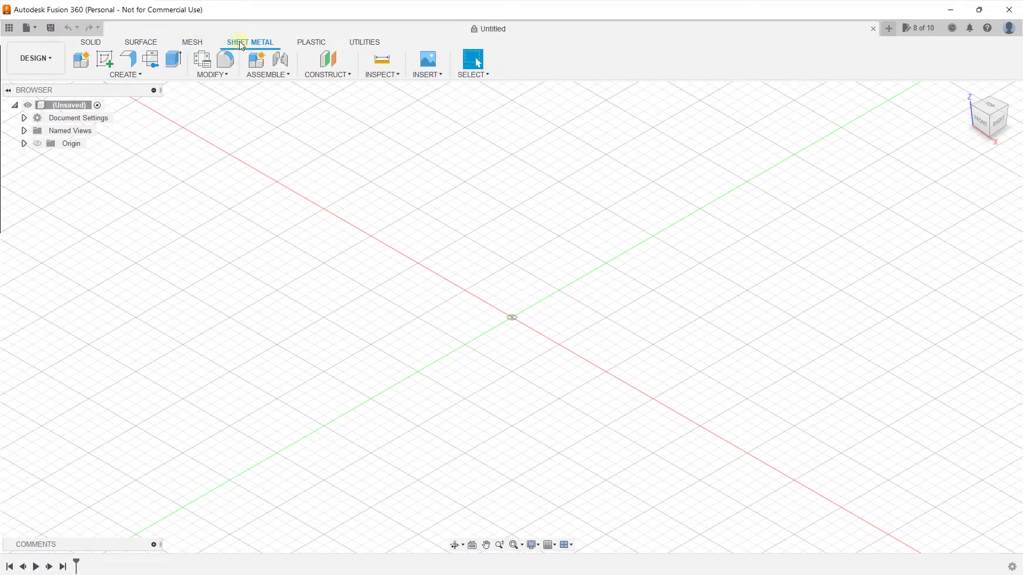
{"action": "left_click", "coordinate": [309, 46]}
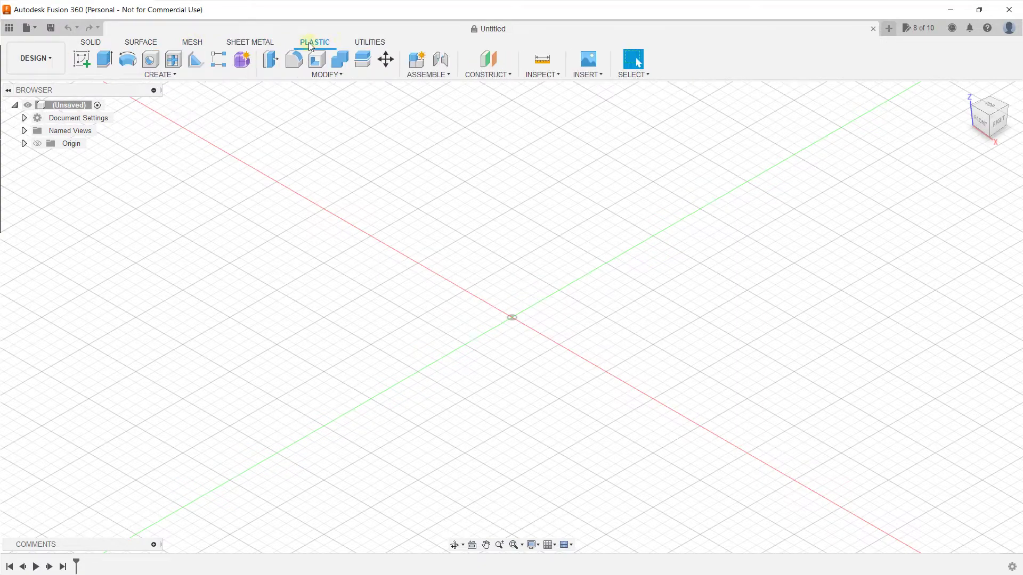
{"action": "left_click", "coordinate": [373, 45]}
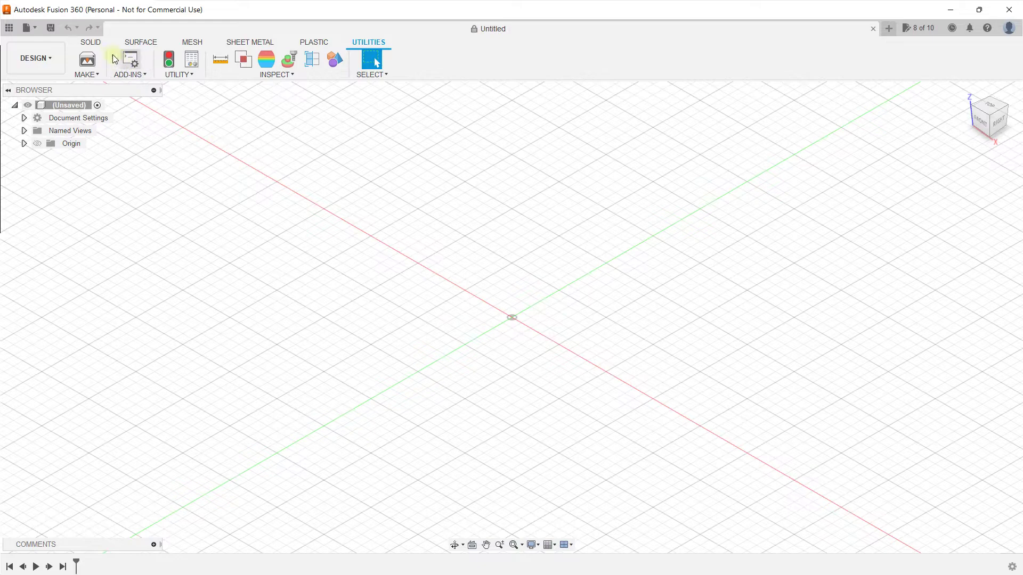
Compare the Surface and Solid tool sets, ending on the SOLID tab
{"action": "left_click", "coordinate": [93, 43]}
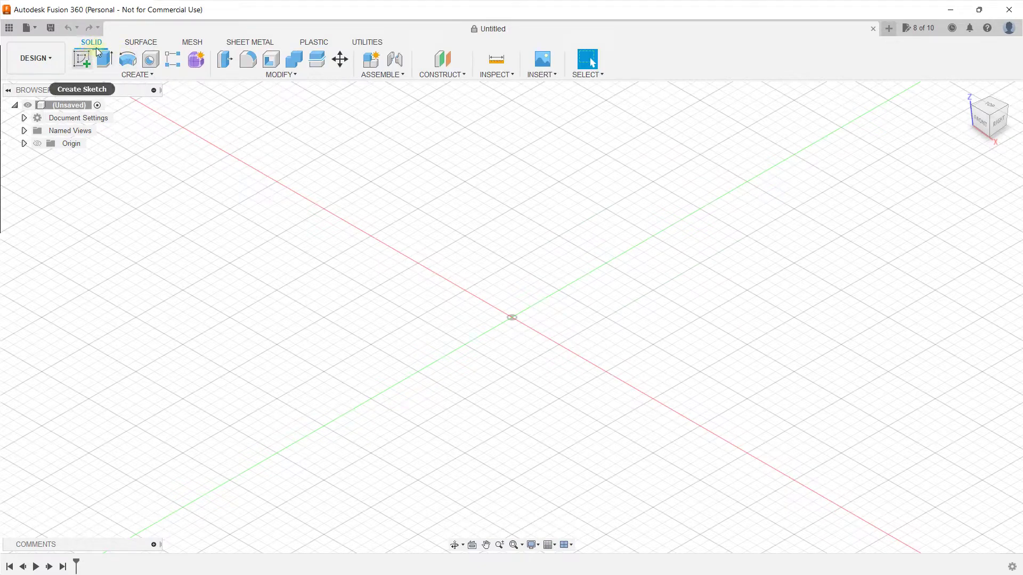
{"action": "left_click", "coordinate": [141, 45]}
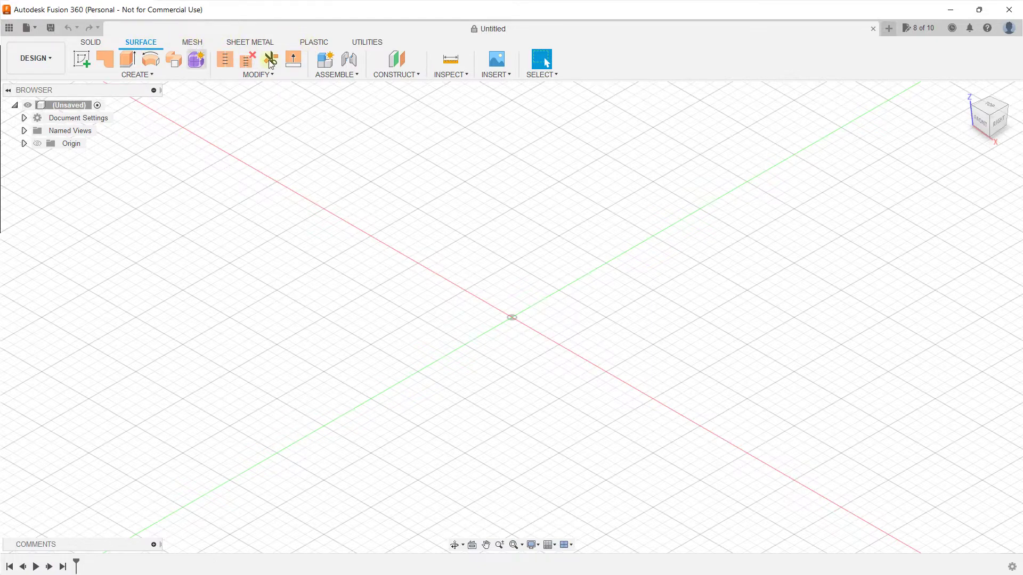
{"action": "left_click", "coordinate": [90, 44]}
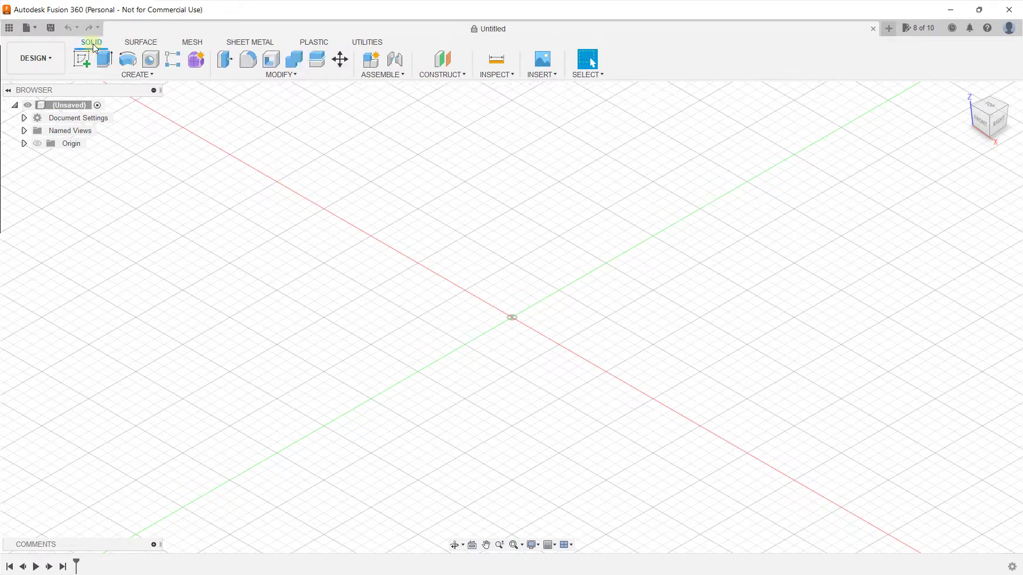
{"action": "left_click", "coordinate": [121, 45]}
{"action": "left_click", "coordinate": [92, 43]}
Open the Project design from the Data Panel and frame the stepped part with its bolts and pin
{"action": "left_click", "coordinate": [9, 28]}
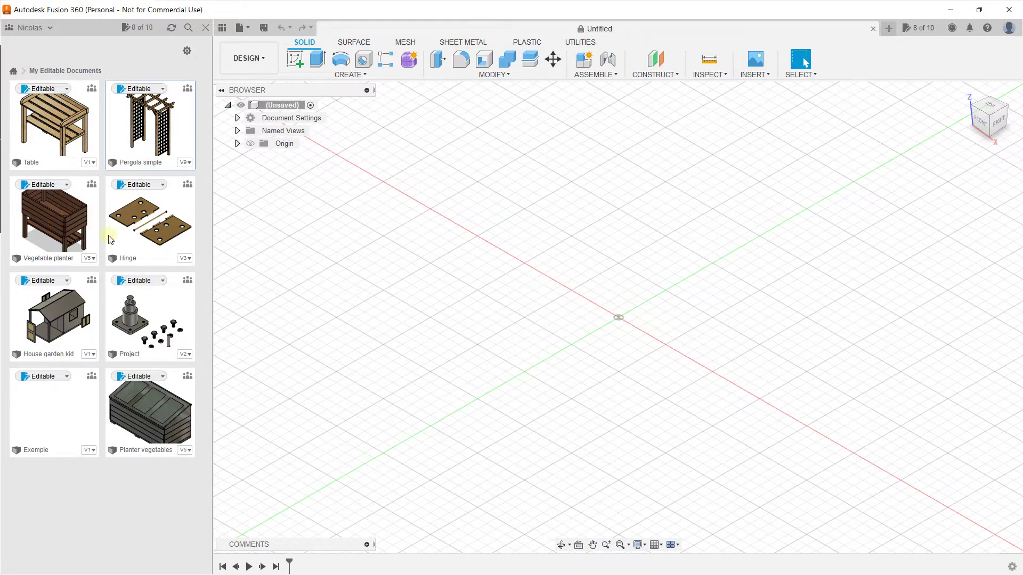
{"action": "left_click", "coordinate": [142, 327]}
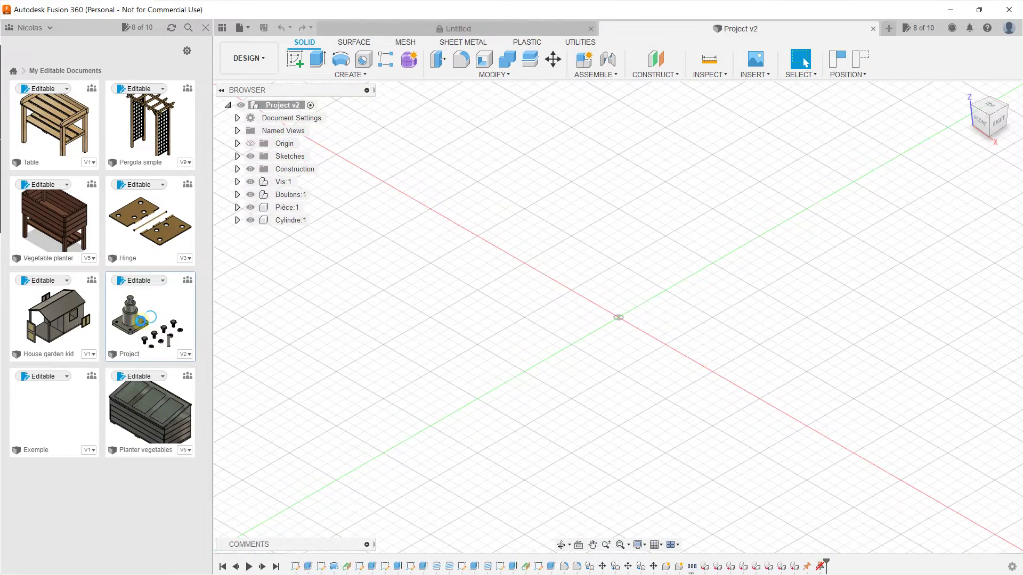
{"action": "middle_click_drag", "start_coordinate": [625, 296], "coordinate": [658, 281], "text": "shift"}
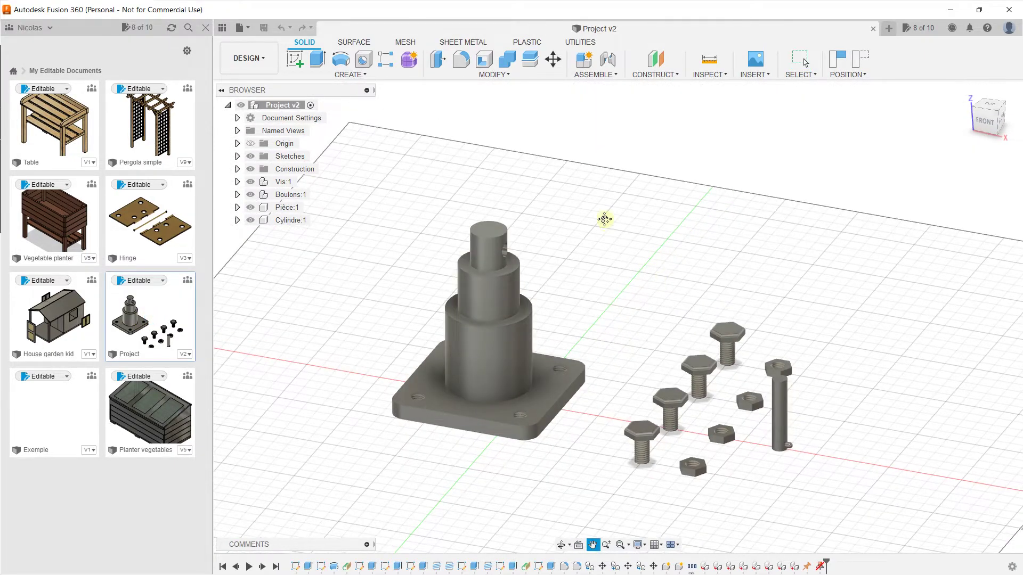
{"action": "left_click", "coordinate": [205, 28]}
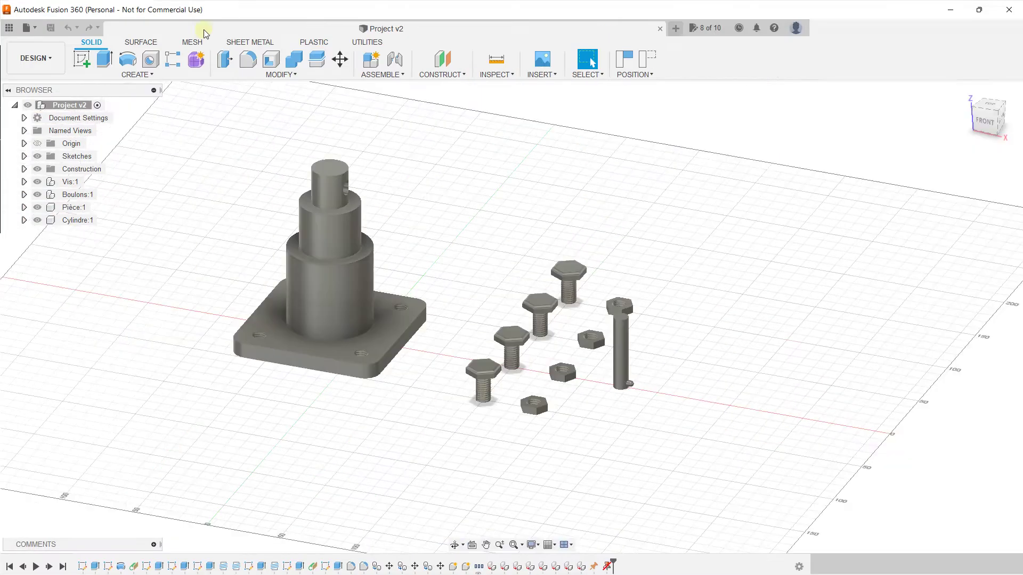
{"action": "middle_click_drag", "start_coordinate": [460, 183], "coordinate": [465, 159]}
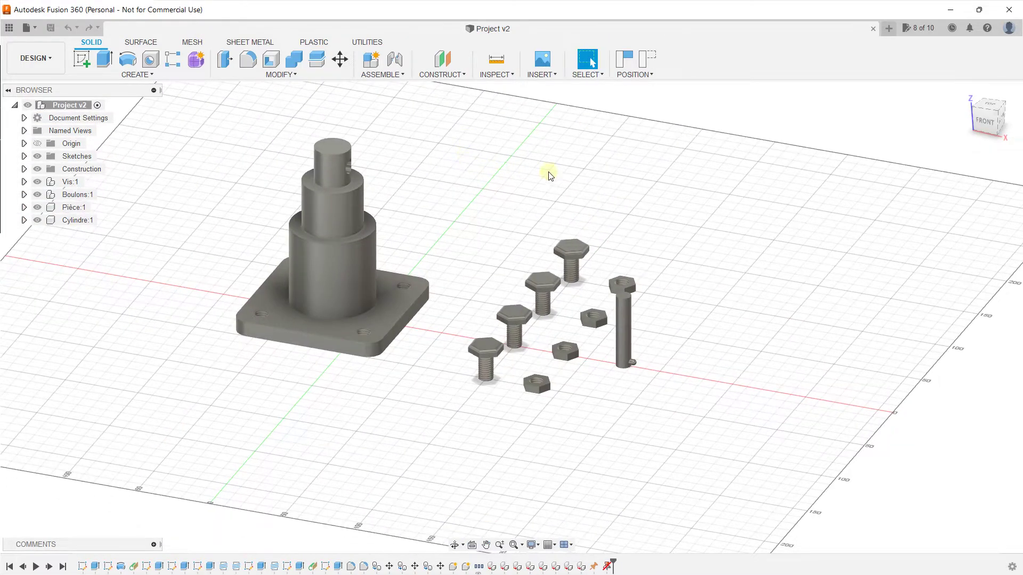
{"action": "left_click", "coordinate": [1009, 29]}
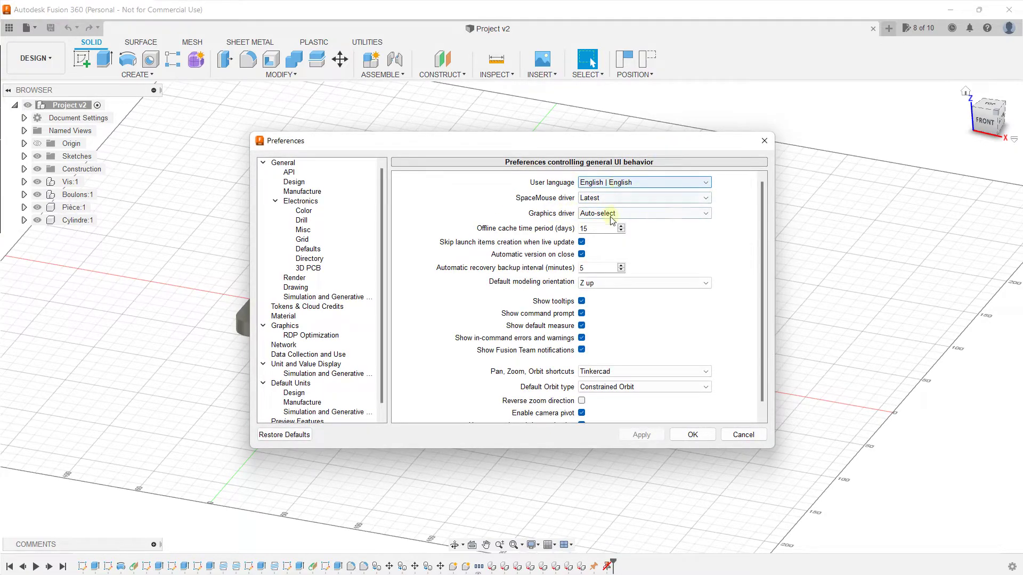
{"action": "scroll", "coordinate": [546, 298], "scroll_direction": "down", "scroll_amount": 1}
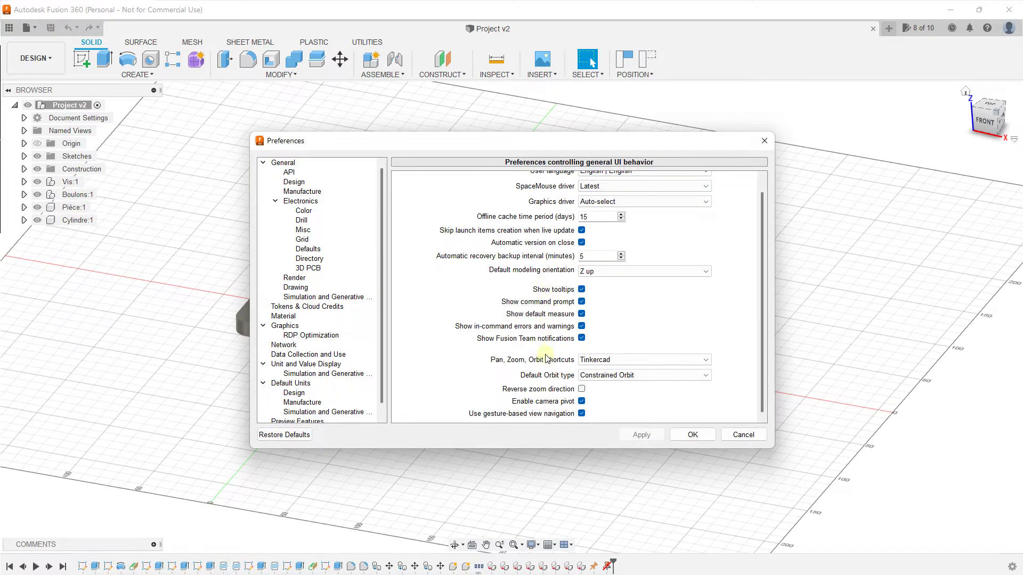
{"action": "left_click", "coordinate": [603, 361]}
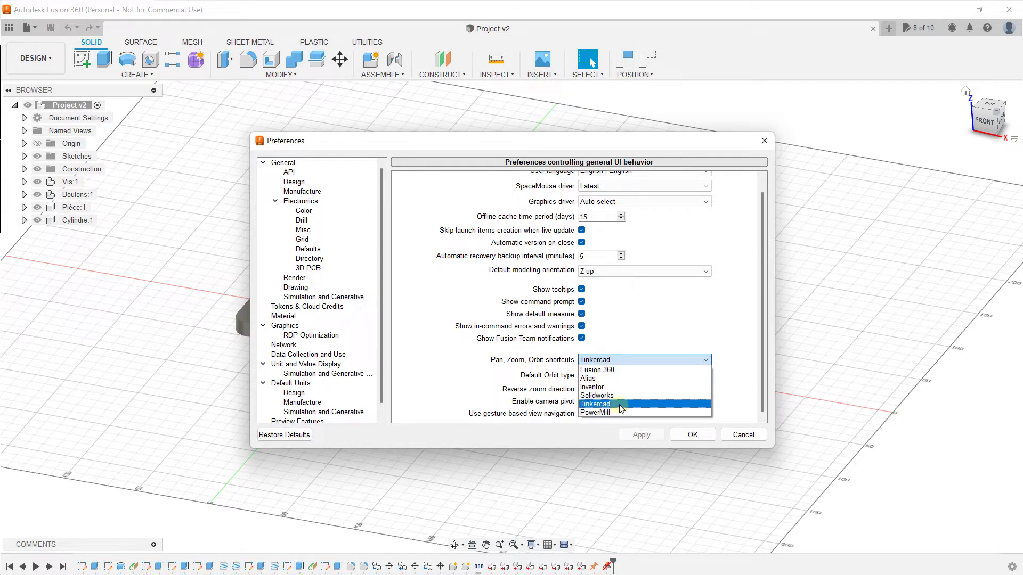
{"action": "left_click", "coordinate": [602, 405]}
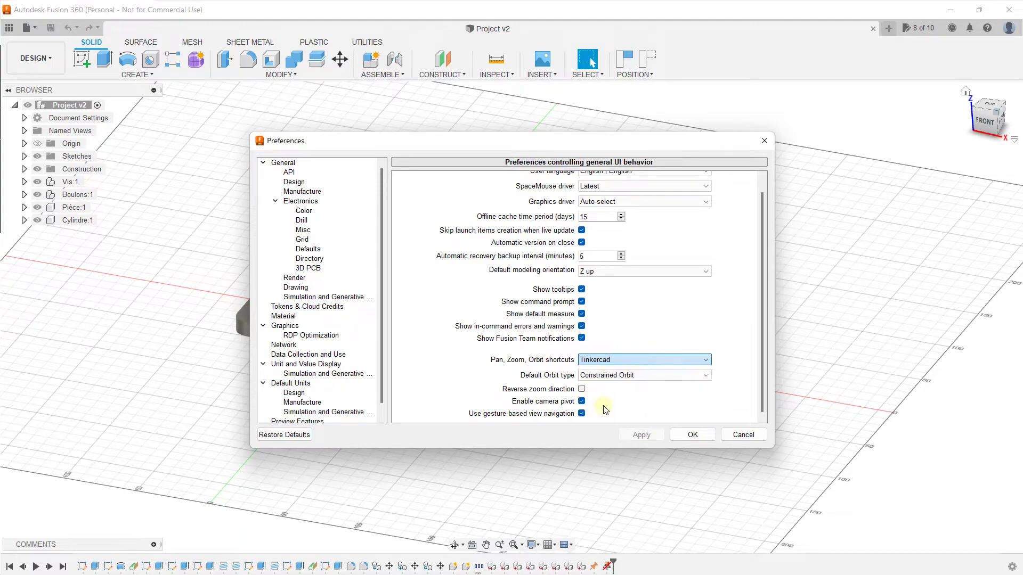
{"action": "left_click", "coordinate": [605, 361]}
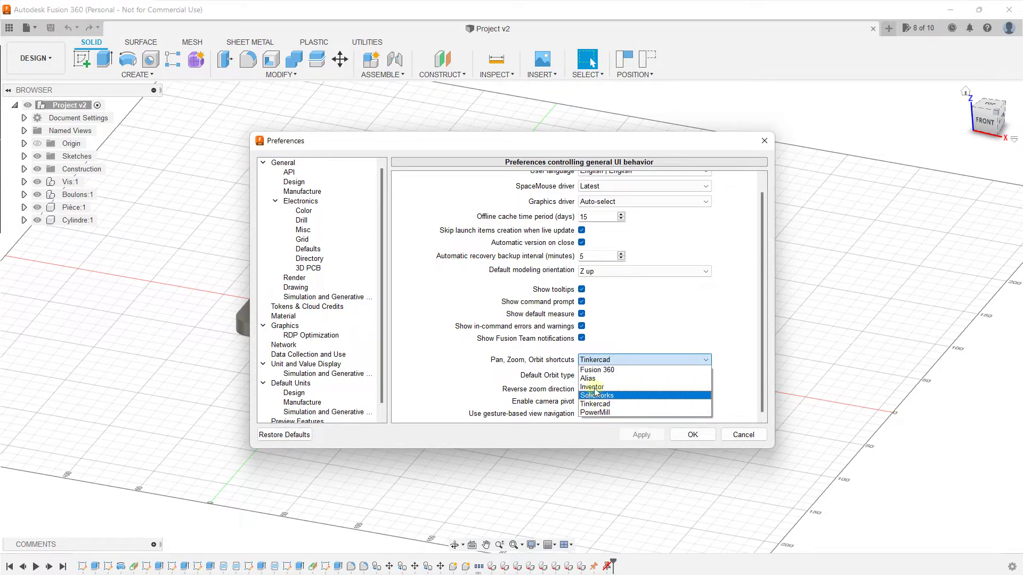
{"action": "left_click", "coordinate": [621, 330]}
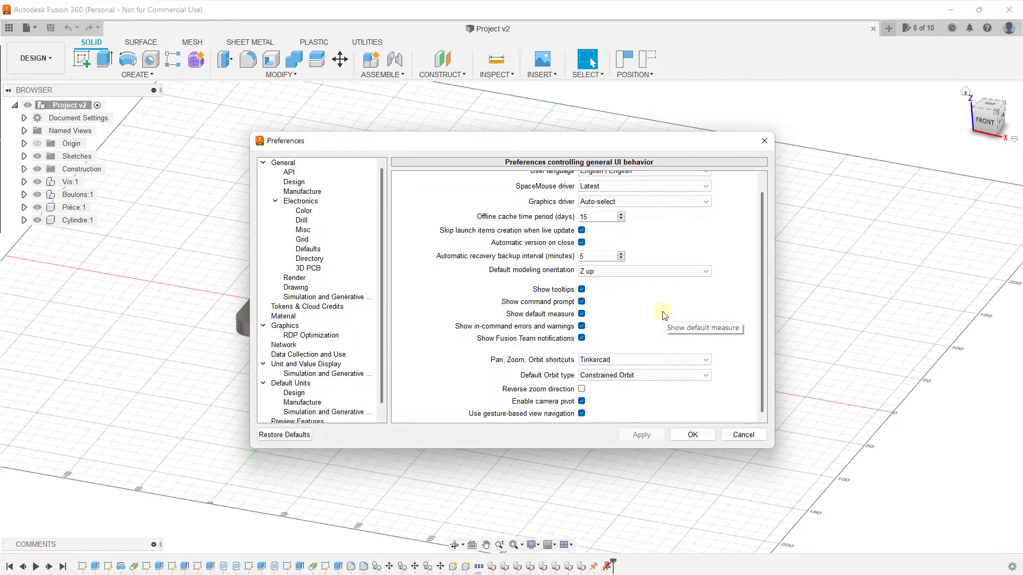
{"action": "left_click", "coordinate": [694, 434]}
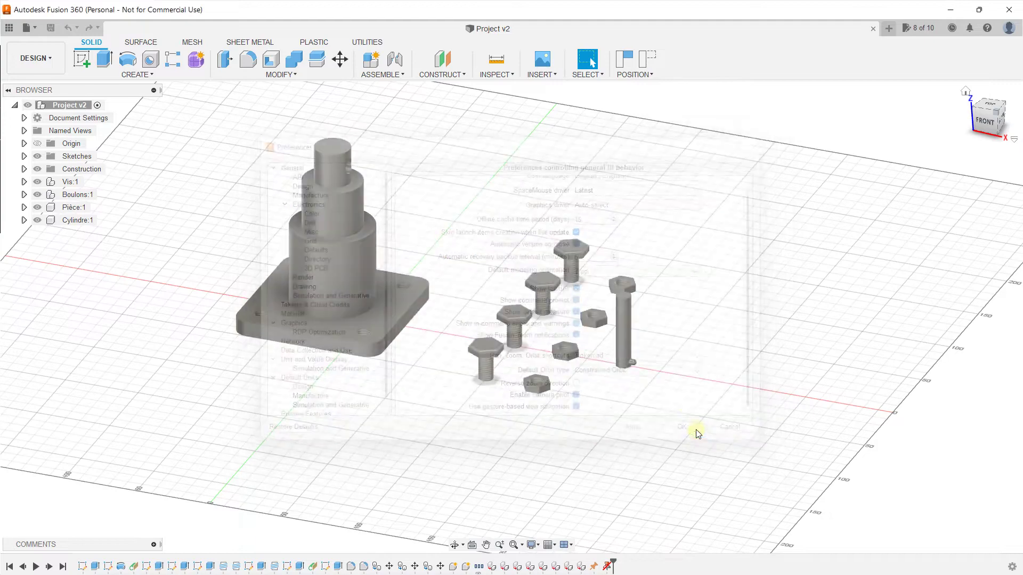
{"action": "scroll", "coordinate": [377, 279], "scroll_direction": "down", "scroll_amount": 2}
{"action": "scroll", "coordinate": [376, 279], "scroll_direction": "down", "scroll_amount": 2}
{"action": "scroll", "coordinate": [377, 279], "scroll_direction": "up", "scroll_amount": 5}
{"action": "scroll", "coordinate": [376, 279], "scroll_direction": "up", "scroll_amount": 2}
{"action": "mouse_move", "coordinate": [484, 267]}
{"action": "middle_mouse_down"}
{"action": "mouse_move", "coordinate": [512, 276]}
{"action": "mouse_move", "coordinate": [461, 304]}
{"action": "mouse_move", "coordinate": [399, 286]}
{"action": "mouse_move", "coordinate": [526, 309]}
{"action": "mouse_move", "coordinate": [536, 283]}
{"action": "middle_mouse_up"}
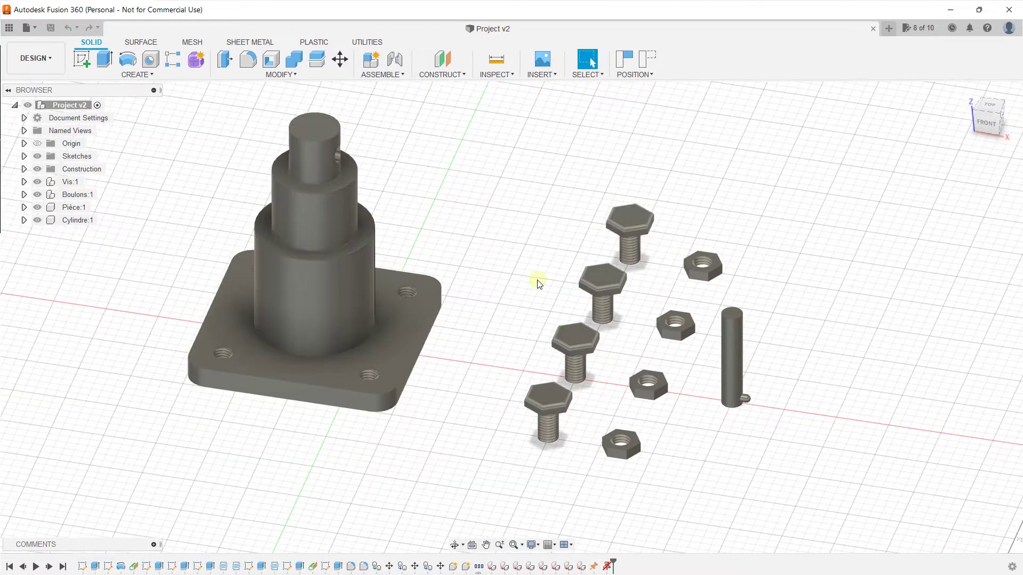
{"action": "left_click", "coordinate": [455, 544]}
{"action": "mouse_move", "coordinate": [467, 344]}
{"action": "left_mouse_down"}
{"action": "mouse_move", "coordinate": [486, 330]}
{"action": "mouse_move", "coordinate": [477, 414]}
{"action": "left_mouse_up"}
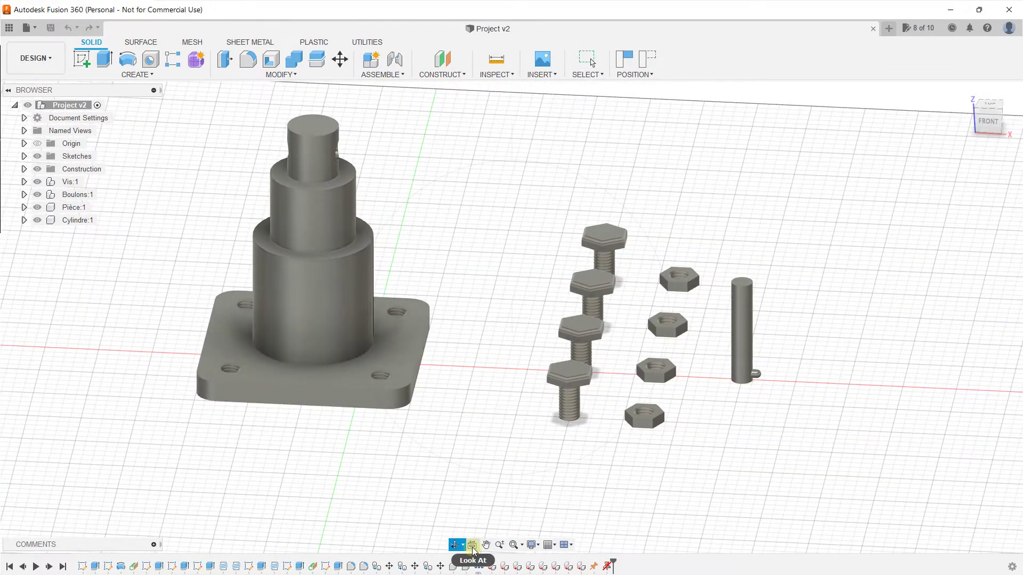
{"action": "left_click", "coordinate": [472, 545]}
{"action": "left_click", "coordinate": [330, 254]}
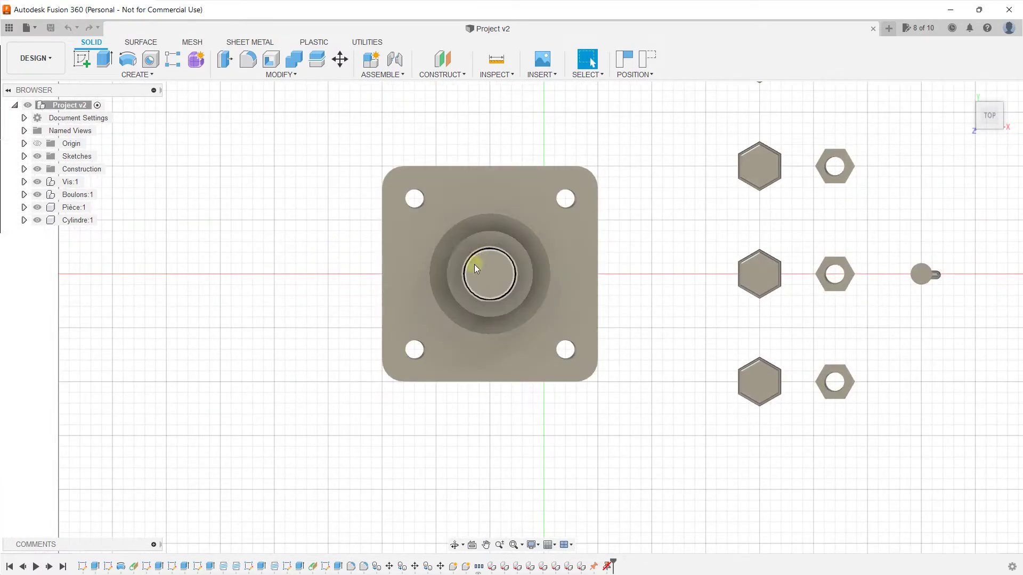
{"action": "key", "text": "F6"}
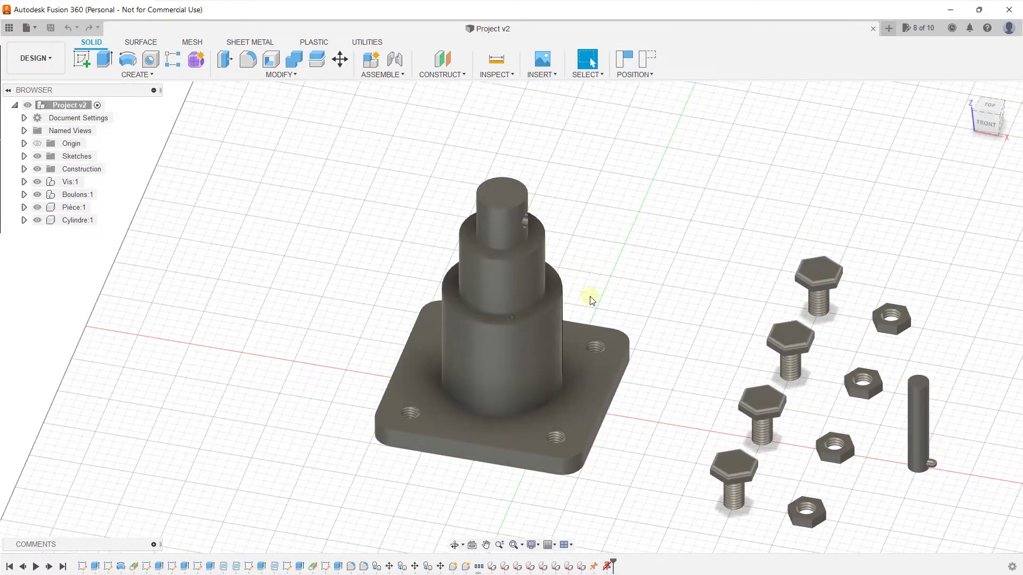
{"action": "middle_click_drag", "start_coordinate": [591, 300], "coordinate": [526, 247]}
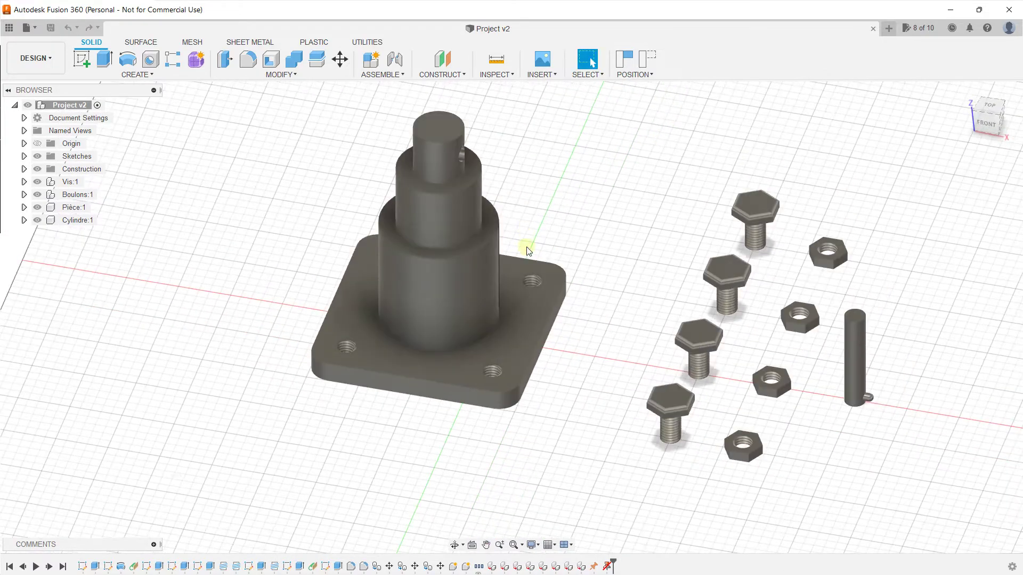
{"action": "left_click", "coordinate": [488, 545]}
{"action": "mouse_move", "coordinate": [589, 354]}
{"action": "left_mouse_down"}
{"action": "mouse_move", "coordinate": [659, 244]}
{"action": "mouse_move", "coordinate": [541, 292]}
{"action": "mouse_move", "coordinate": [560, 336]}
{"action": "left_mouse_up"}
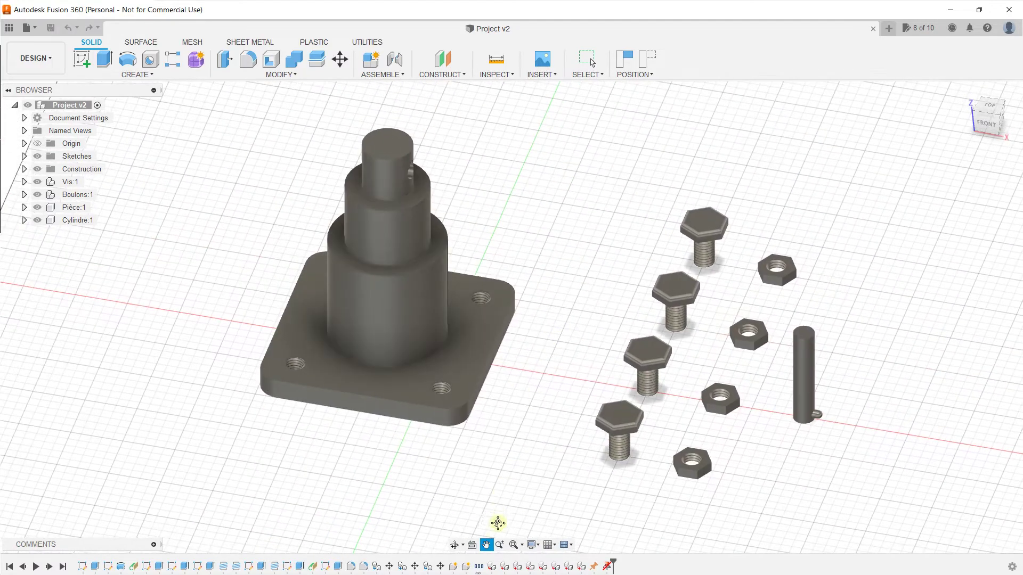
{"action": "left_click", "coordinate": [502, 545]}
{"action": "mouse_move", "coordinate": [544, 434]}
{"action": "left_mouse_down"}
{"action": "mouse_move", "coordinate": [555, 354]}
{"action": "mouse_move", "coordinate": [557, 441]}
{"action": "mouse_move", "coordinate": [548, 327]}
{"action": "mouse_move", "coordinate": [554, 395]}
{"action": "mouse_move", "coordinate": [544, 354]}
{"action": "mouse_move", "coordinate": [549, 372]}
{"action": "left_mouse_up"}
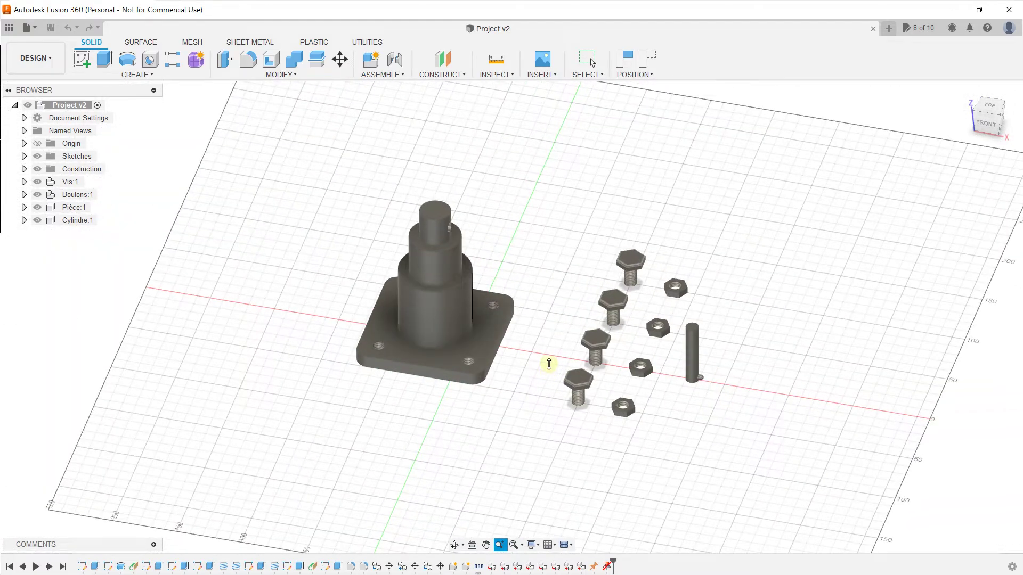
{"action": "scroll", "coordinate": [549, 355], "scroll_direction": "up", "scroll_amount": 3}
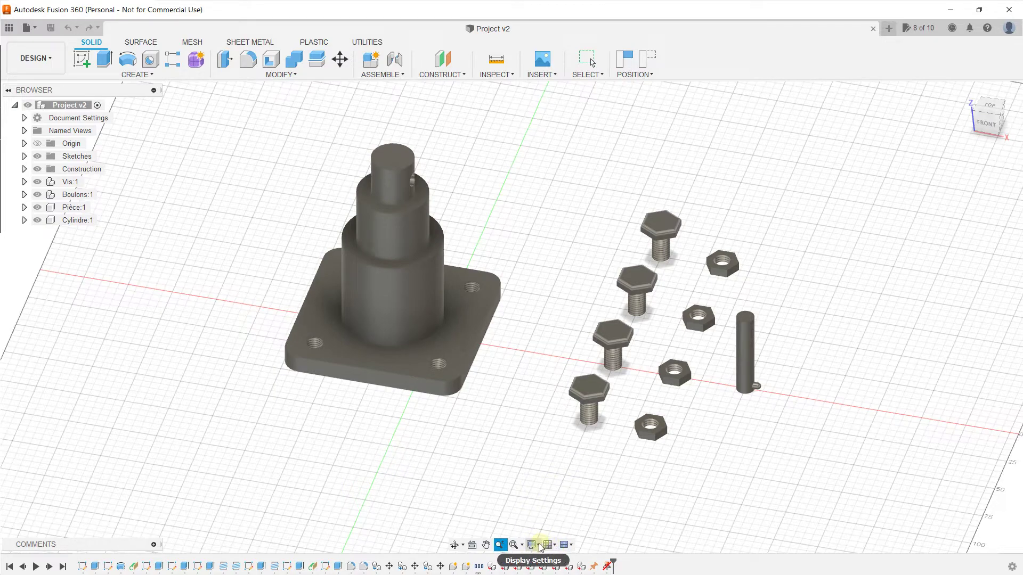
{"action": "left_click", "coordinate": [541, 546]}
{"action": "mouse_move", "coordinate": [533, 545]}
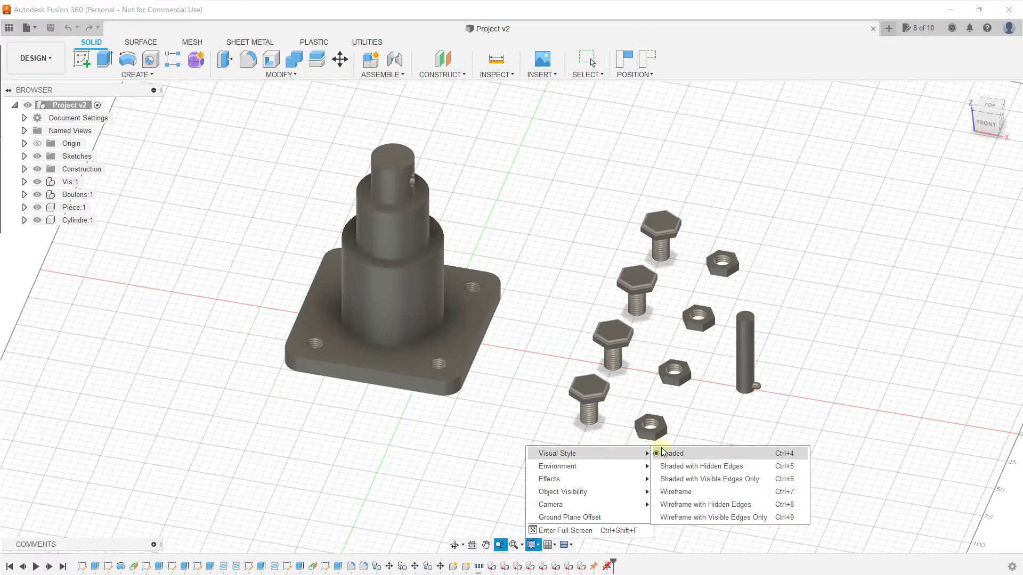
{"action": "left_click", "coordinate": [661, 479]}
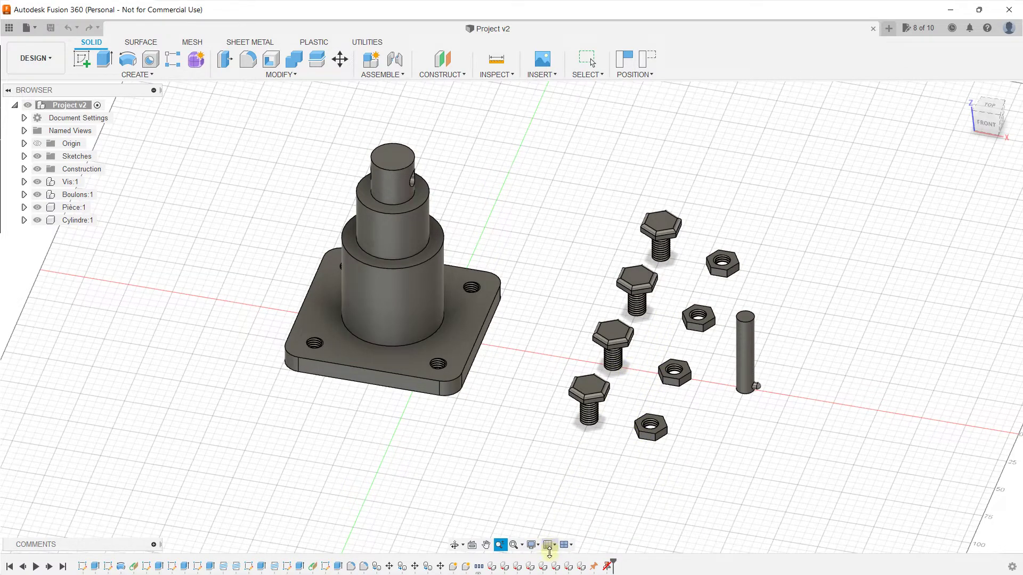
{"action": "left_click", "coordinate": [532, 544]}
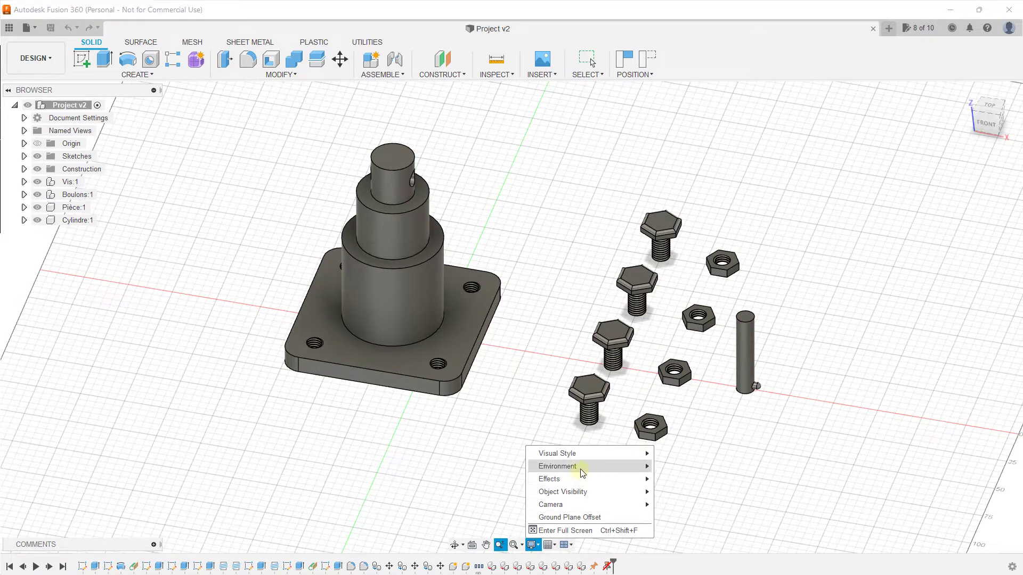
{"action": "mouse_move", "coordinate": [557, 453]}
{"action": "left_click", "coordinate": [662, 479]}
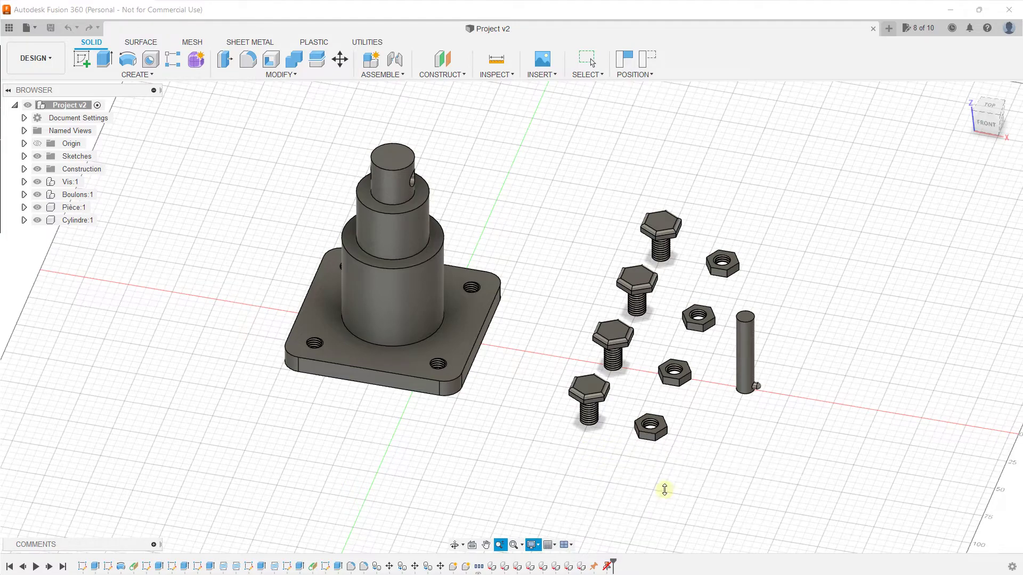
{"action": "left_click", "coordinate": [542, 546]}
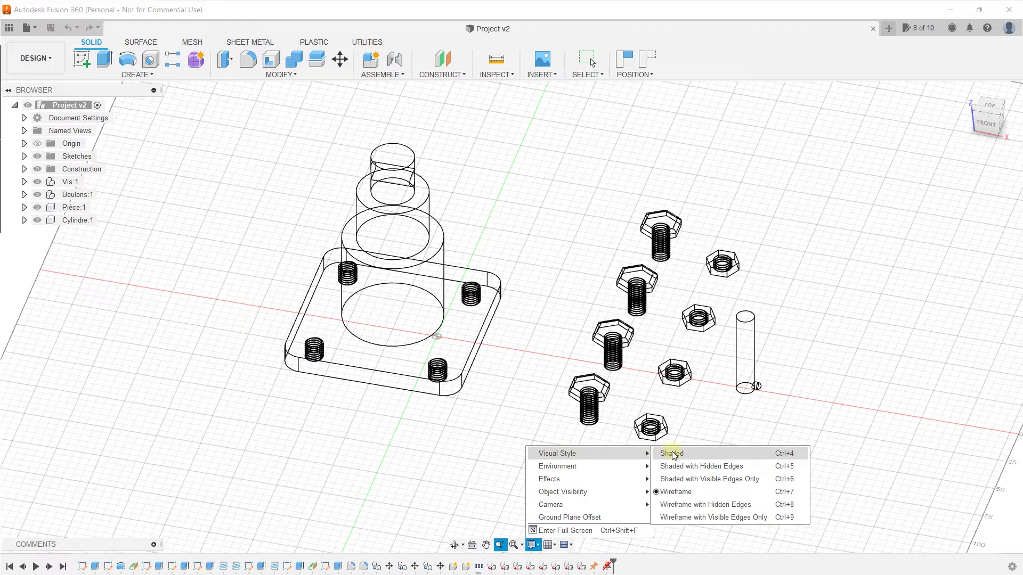
{"action": "left_click", "coordinate": [673, 455]}
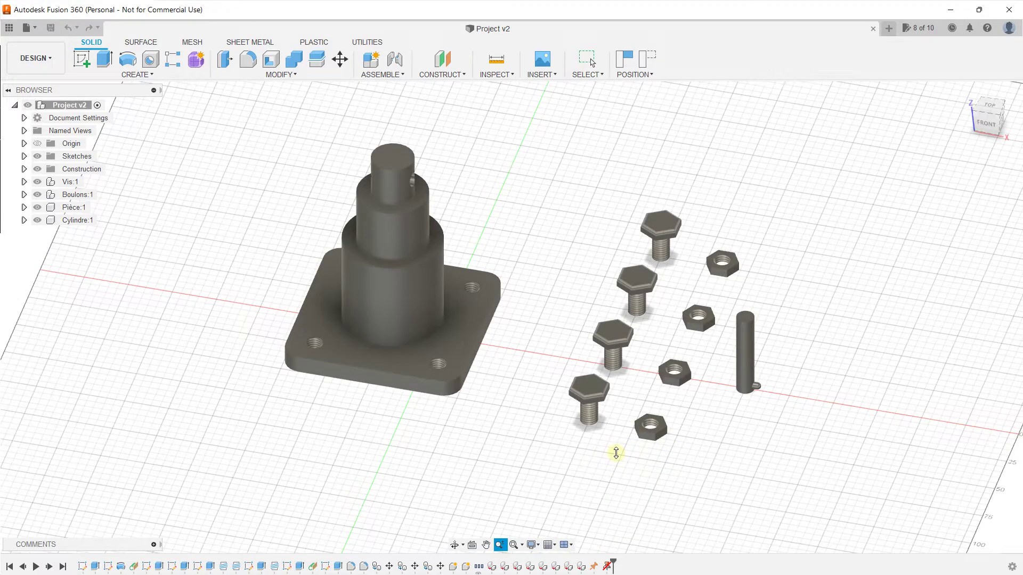
{"action": "mouse_move", "coordinate": [525, 365]}
{"action": "middle_mouse_down", "text": "shift"}
{"action": "mouse_move", "coordinate": [622, 346]}
{"action": "mouse_move", "coordinate": [623, 370]}
{"action": "mouse_move", "coordinate": [543, 388]}
{"action": "mouse_move", "coordinate": [505, 375]}
{"action": "mouse_move", "coordinate": [545, 352]}
{"action": "middle_mouse_up", "text": "shift"}
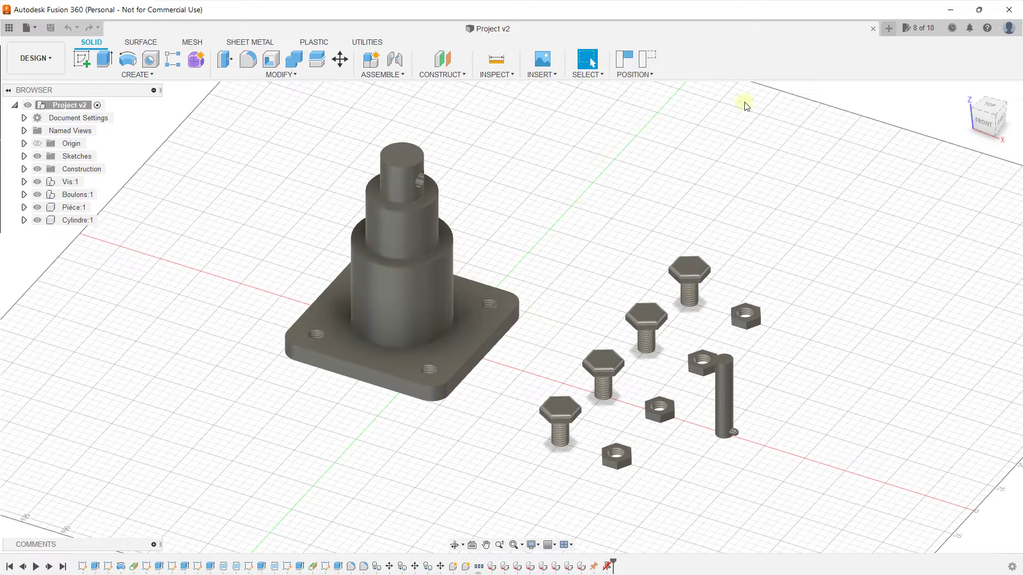
Create a new empty design and start a sketch on the horizontal ground plane
{"action": "left_click", "coordinate": [888, 28]}
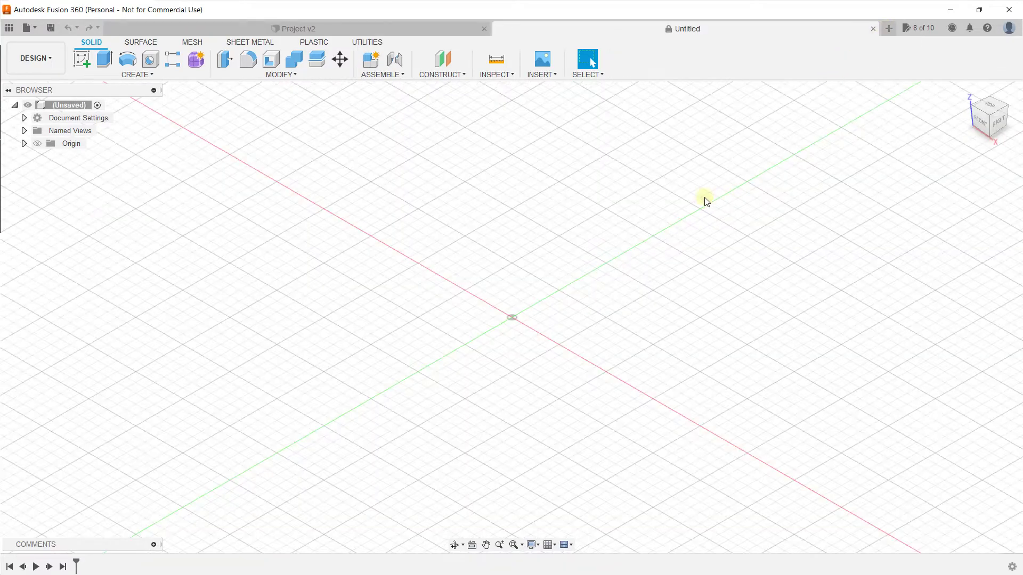
{"action": "middle_click_drag", "start_coordinate": [586, 245], "coordinate": [522, 208]}
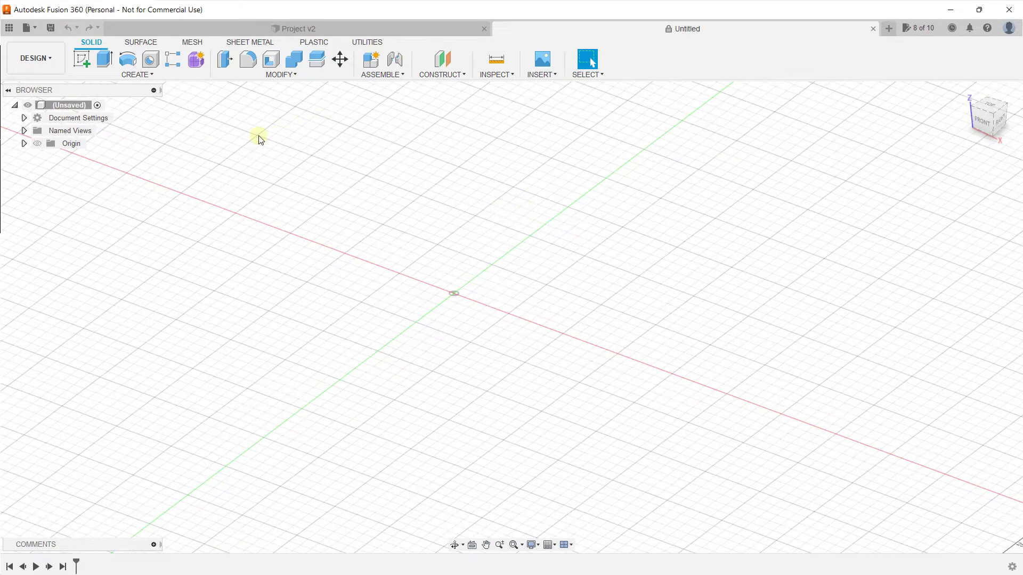
{"action": "left_click", "coordinate": [79, 65]}
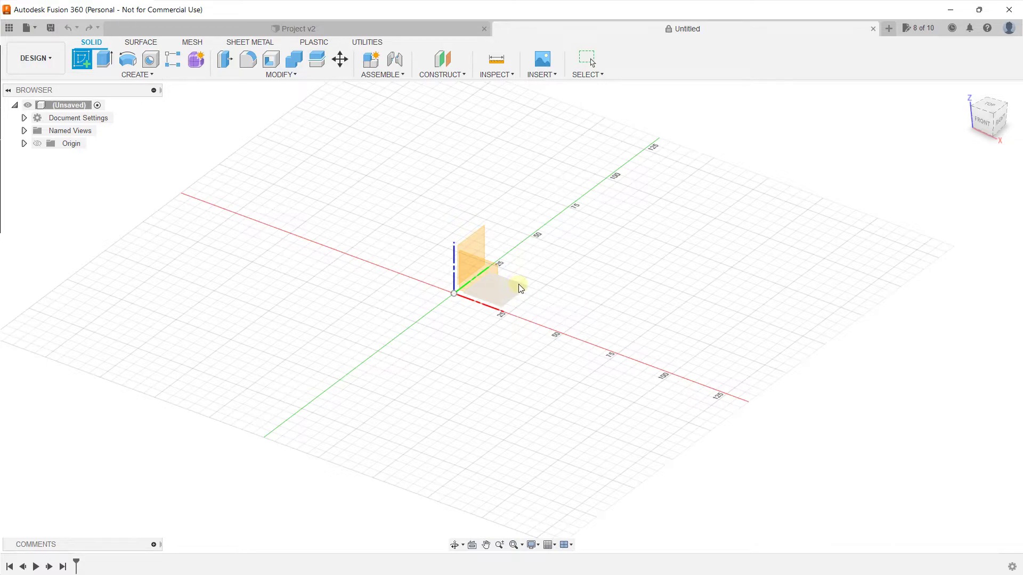
{"action": "left_click", "coordinate": [521, 290]}
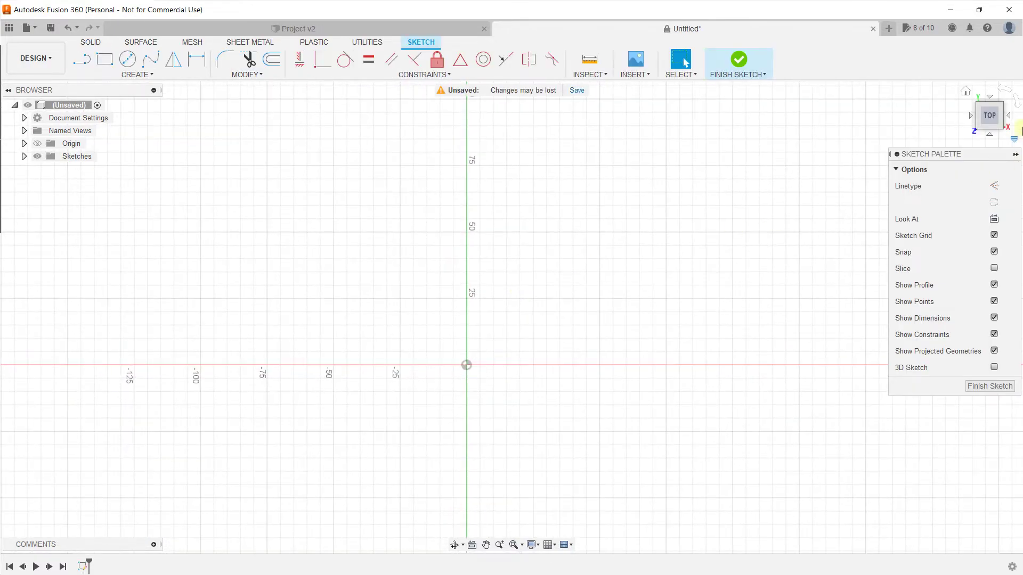
Draw a two-point rectangle around the origin from the top-down view
{"action": "mouse_move", "coordinate": [984, 114]}
{"action": "left_mouse_down"}
{"action": "mouse_move", "coordinate": [983, 86]}
{"action": "mouse_move", "coordinate": [949, 83]}
{"action": "mouse_move", "coordinate": [1015, 111]}
{"action": "left_mouse_up"}
{"action": "left_click", "coordinate": [985, 109]}
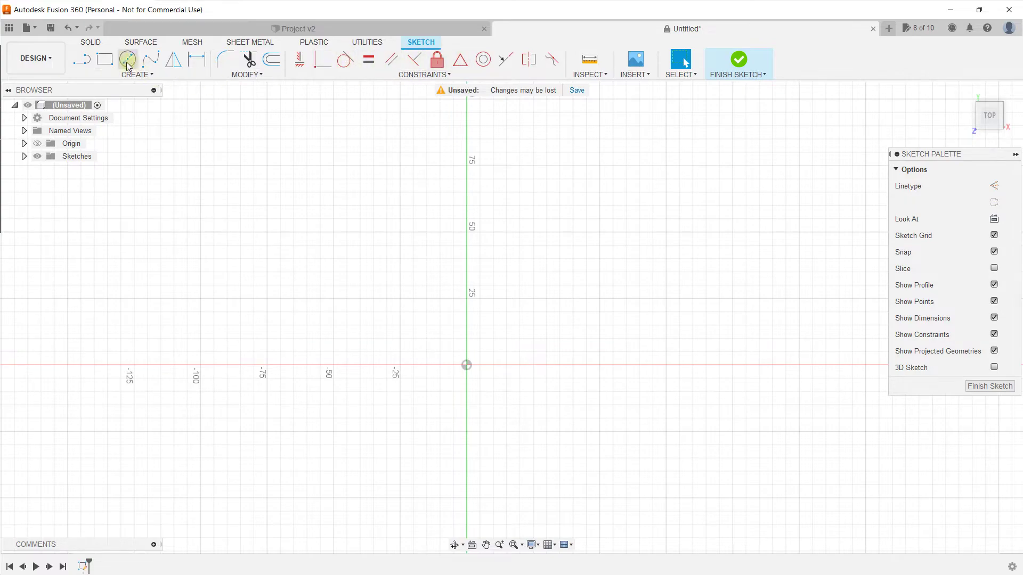
{"action": "left_click", "coordinate": [105, 59]}
{"action": "middle_click_drag", "start_coordinate": [325, 301], "coordinate": [312, 247]}
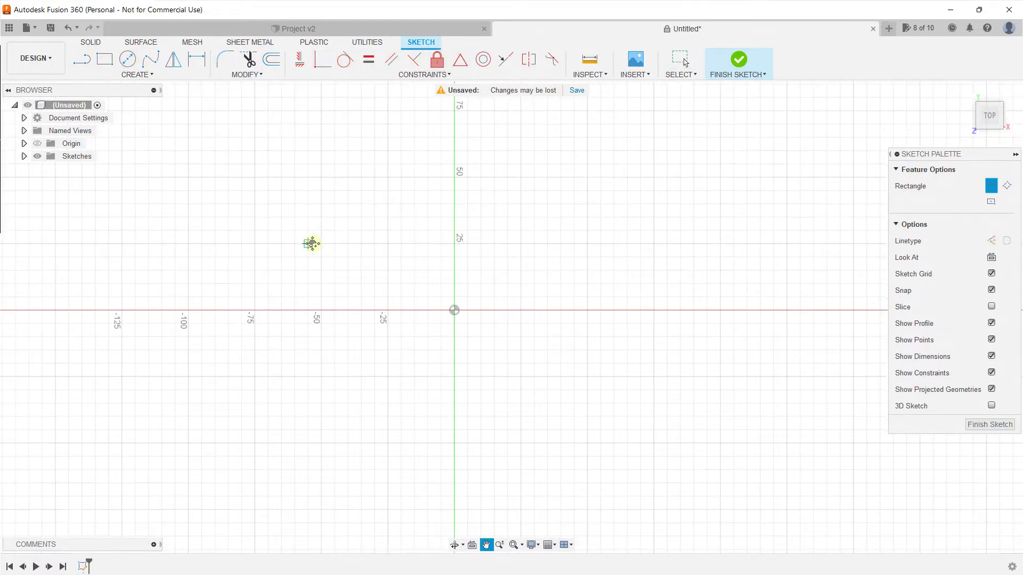
{"action": "left_click", "coordinate": [254, 178]}
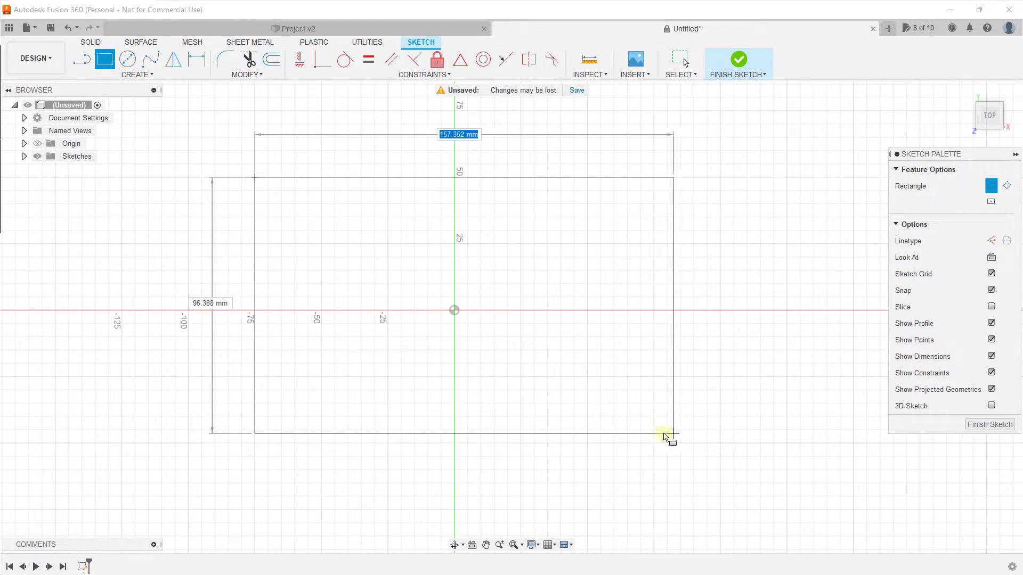
{"action": "left_click", "coordinate": [655, 443]}
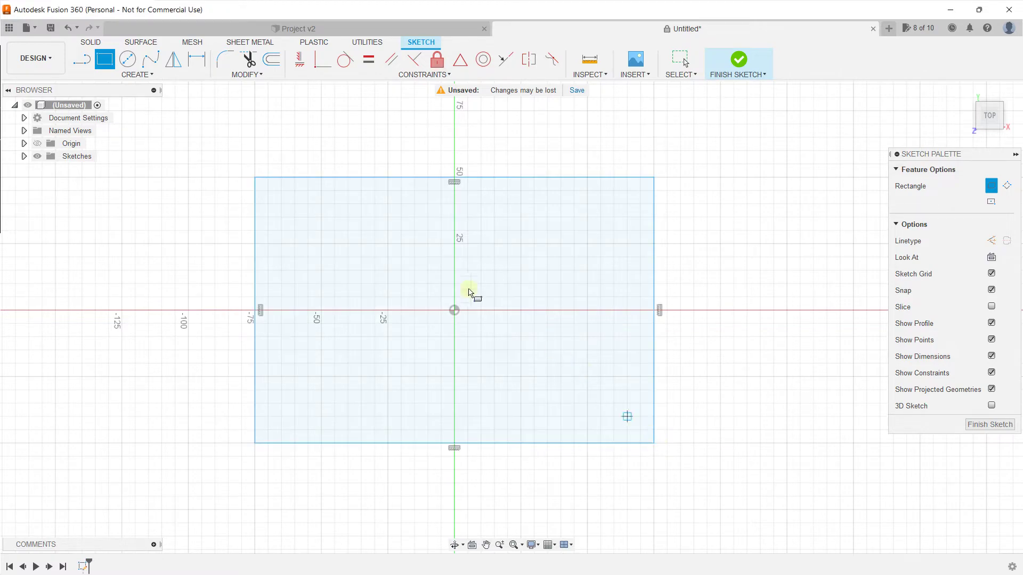
{"action": "mouse_move", "coordinate": [445, 272]}
{"action": "middle_mouse_down", "text": "shift"}
{"action": "mouse_move", "coordinate": [434, 223]}
{"action": "mouse_move", "coordinate": [397, 220]}
{"action": "mouse_move", "coordinate": [370, 264]}
{"action": "mouse_move", "coordinate": [351, 202]}
{"action": "middle_mouse_up", "text": "shift"}
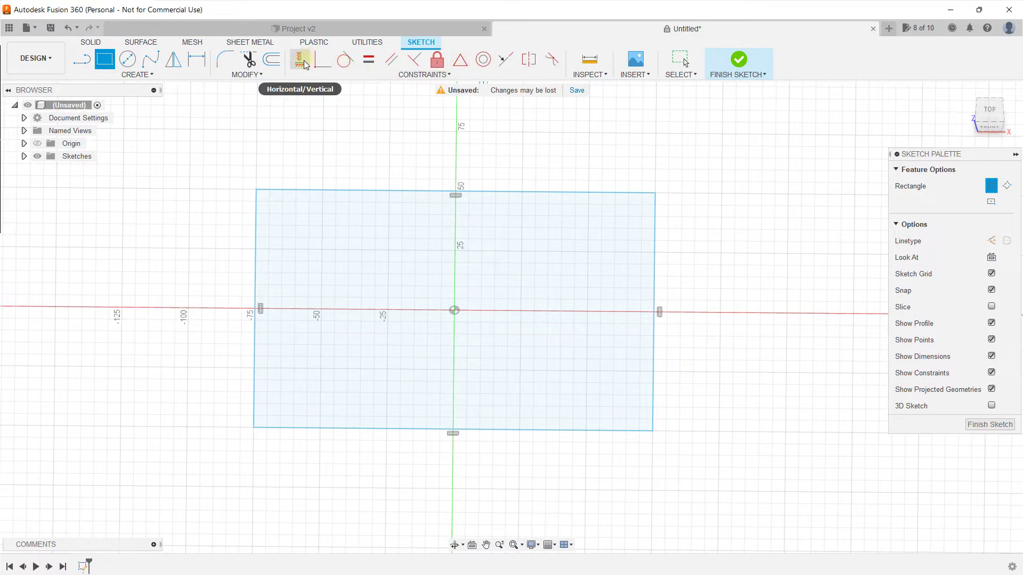
Make the top corners symmetric about the left edge, producing a 'Failed to solve' error
{"action": "left_click", "coordinate": [392, 63]}
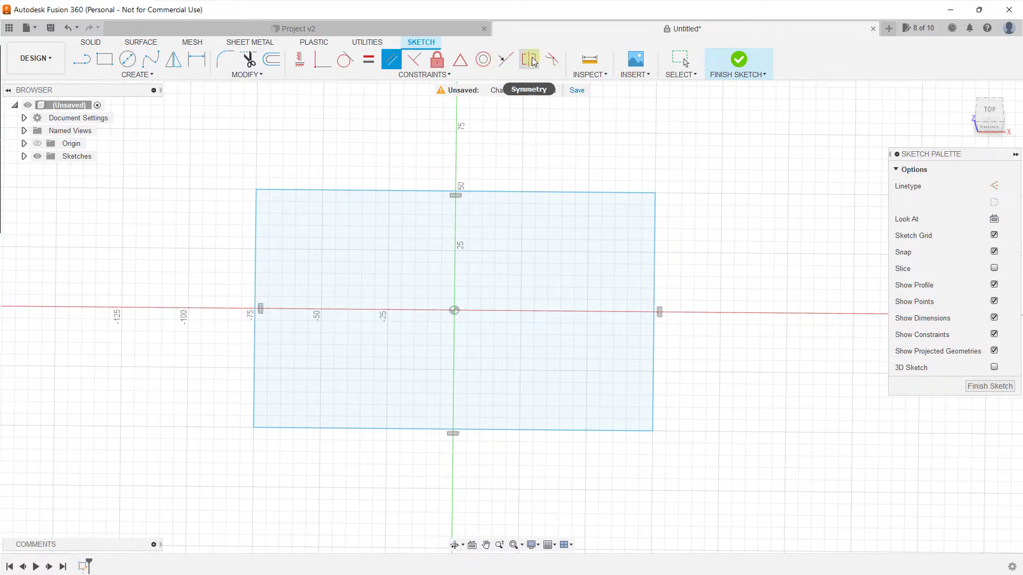
{"action": "left_click", "coordinate": [530, 60]}
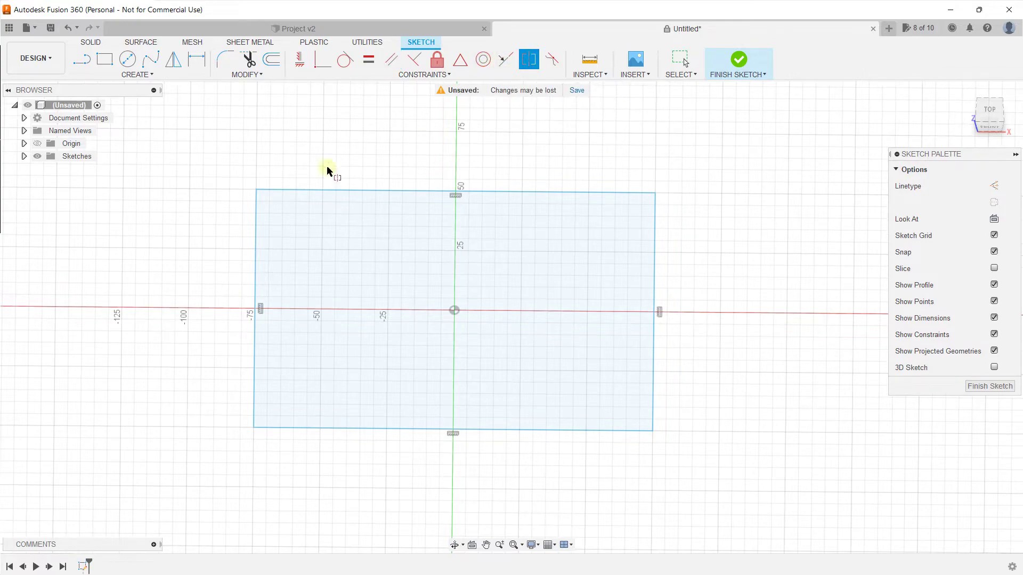
{"action": "left_click", "coordinate": [255, 190]}
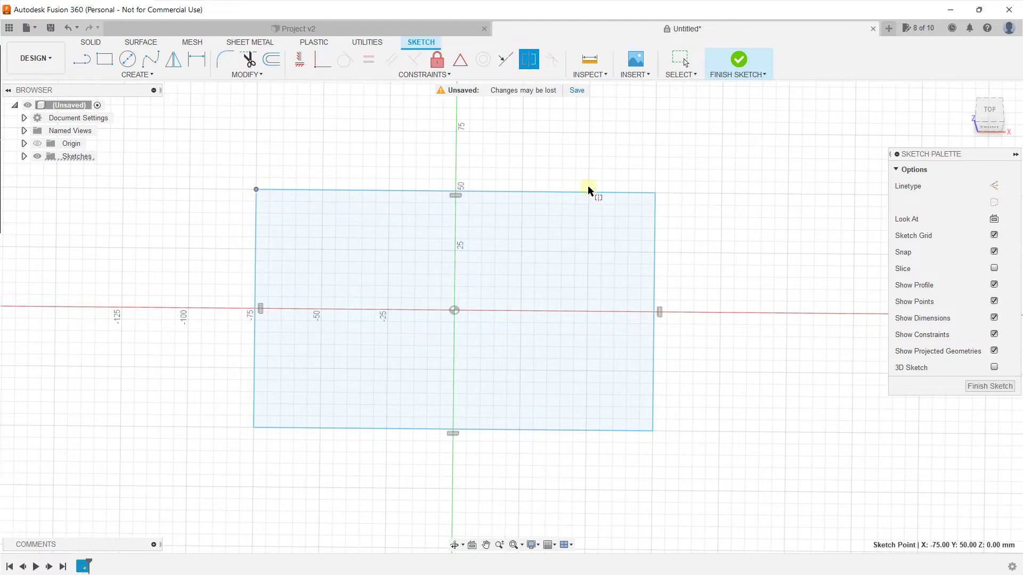
{"action": "left_click", "coordinate": [655, 192]}
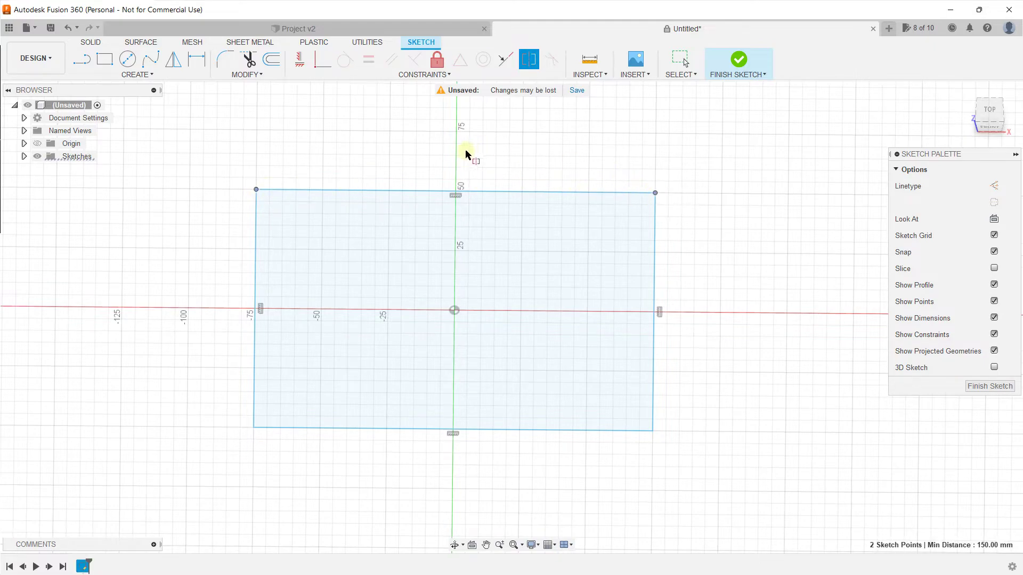
{"action": "left_click", "coordinate": [253, 314]}
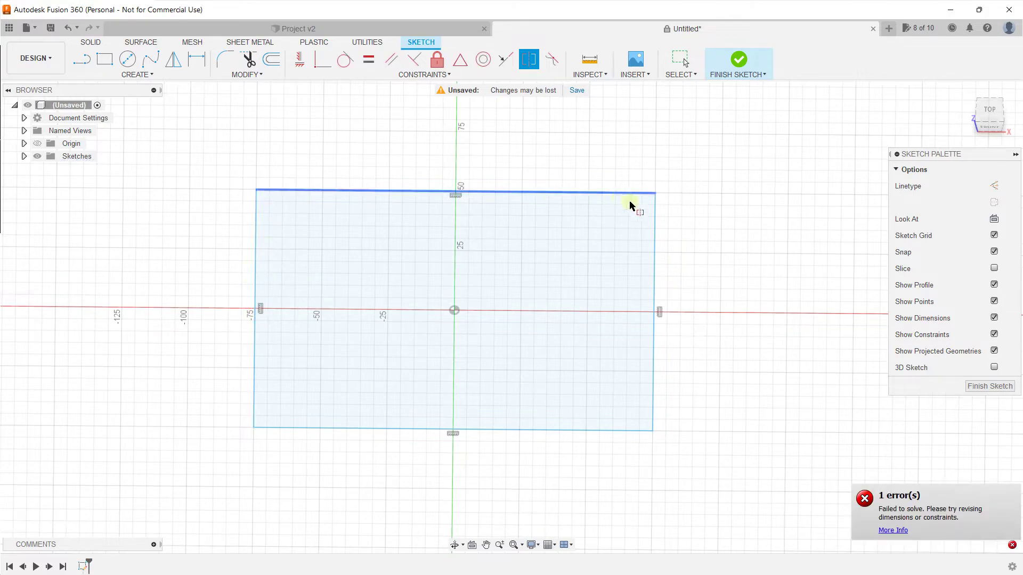
{"action": "left_click", "coordinate": [1011, 544]}
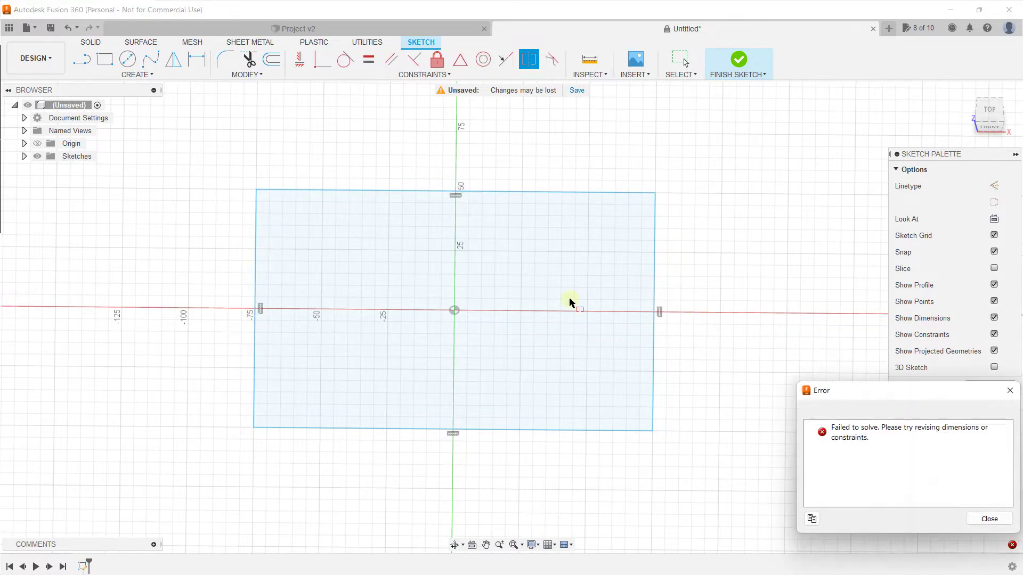
{"action": "scroll", "coordinate": [568, 300], "scroll_direction": "down", "scroll_amount": 2}
{"action": "middle_click_drag", "start_coordinate": [530, 236], "coordinate": [307, 178]}
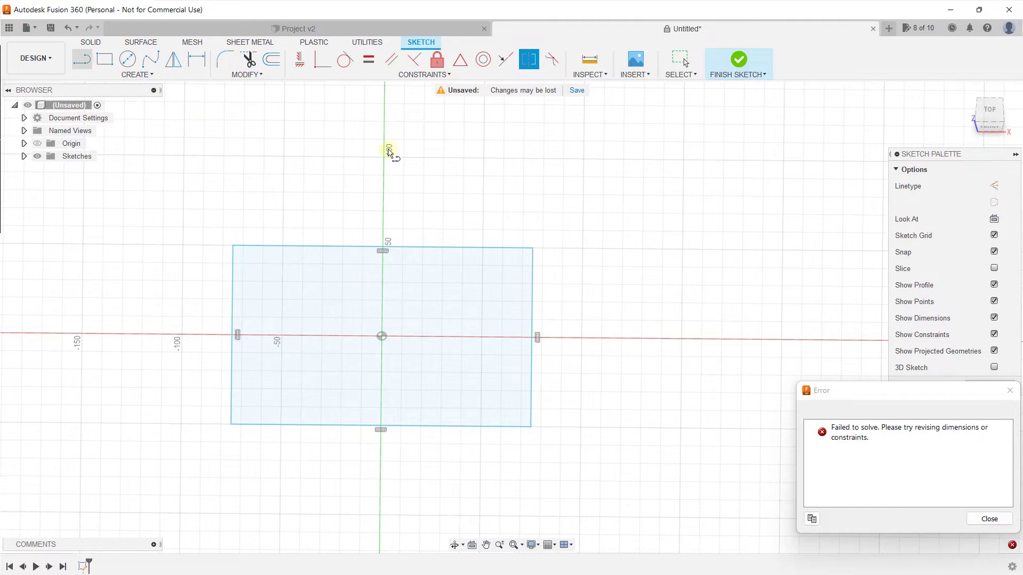
Draw a vertical line through the rectangle from above to below it
{"action": "key", "text": "l"}
{"action": "left_click", "coordinate": [424, 122]}
{"action": "left_click", "coordinate": [440, 498]}
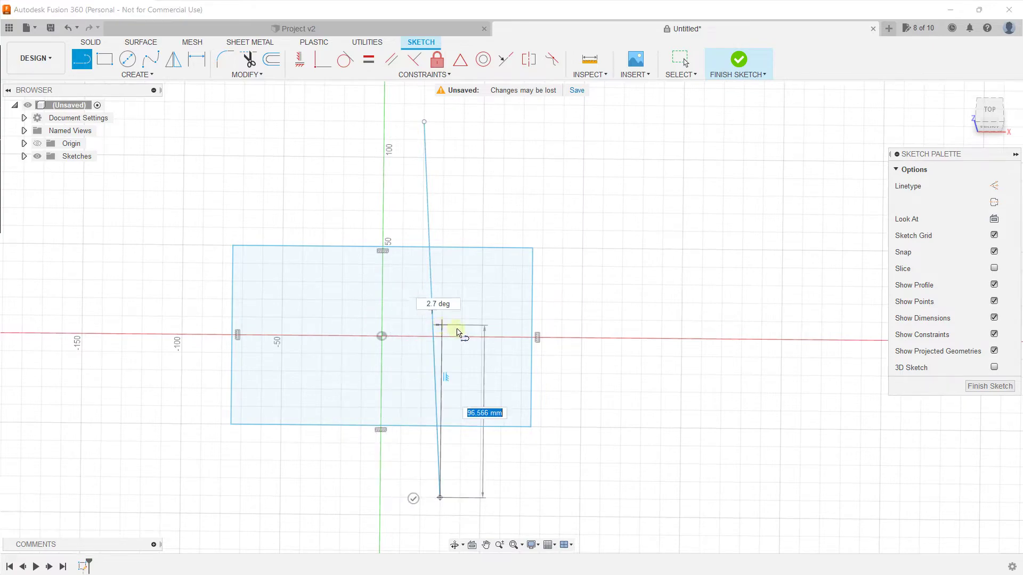
{"action": "key", "text": "Escape"}
{"action": "left_click_drag", "start_coordinate": [440, 499], "coordinate": [420, 497]}
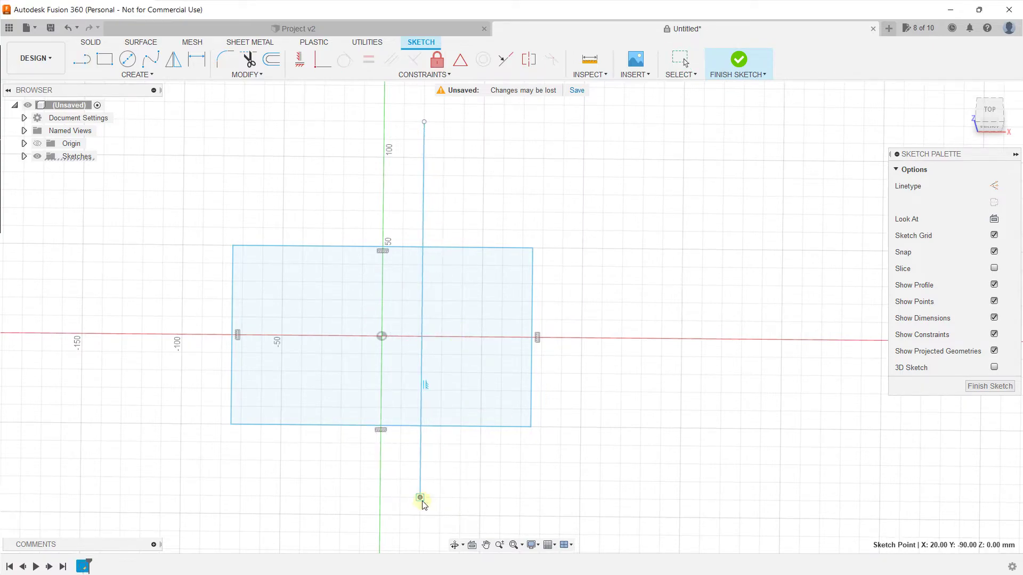
Make the rectangle's two top corners symmetric about the vertical line
{"action": "left_click", "coordinate": [529, 59]}
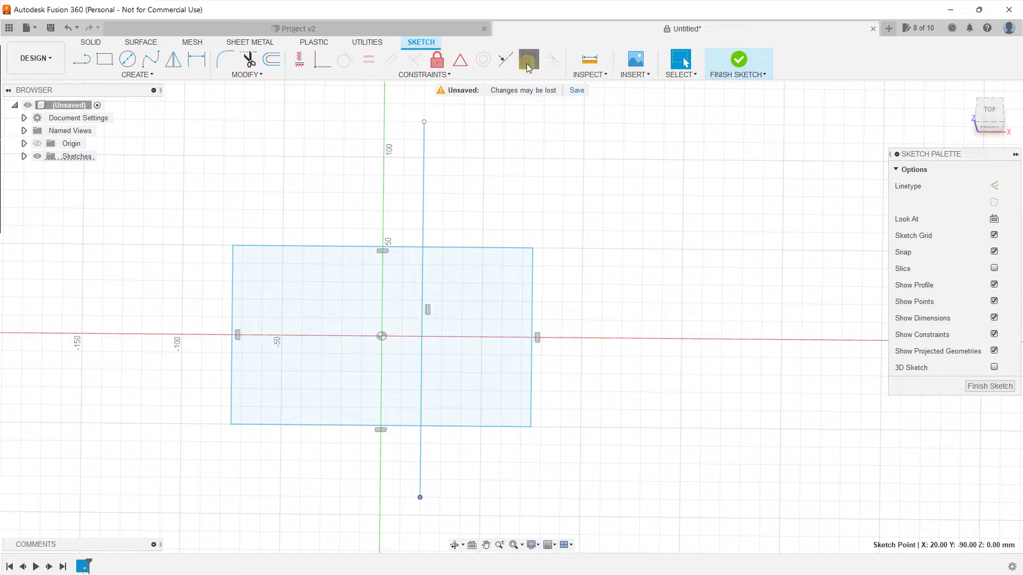
{"action": "left_click", "coordinate": [234, 246]}
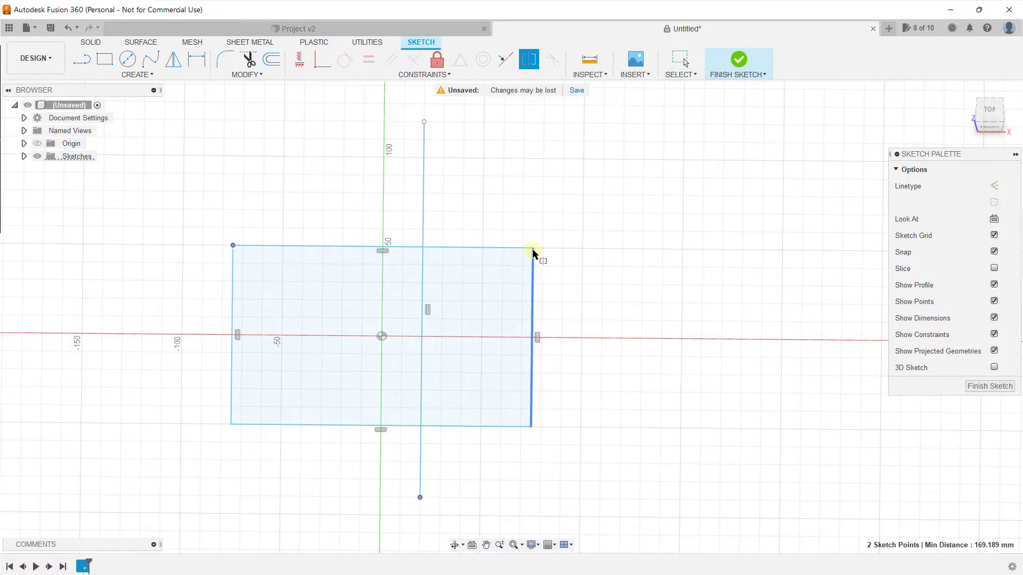
{"action": "scroll", "coordinate": [532, 248], "scroll_direction": "up", "scroll_amount": 3}
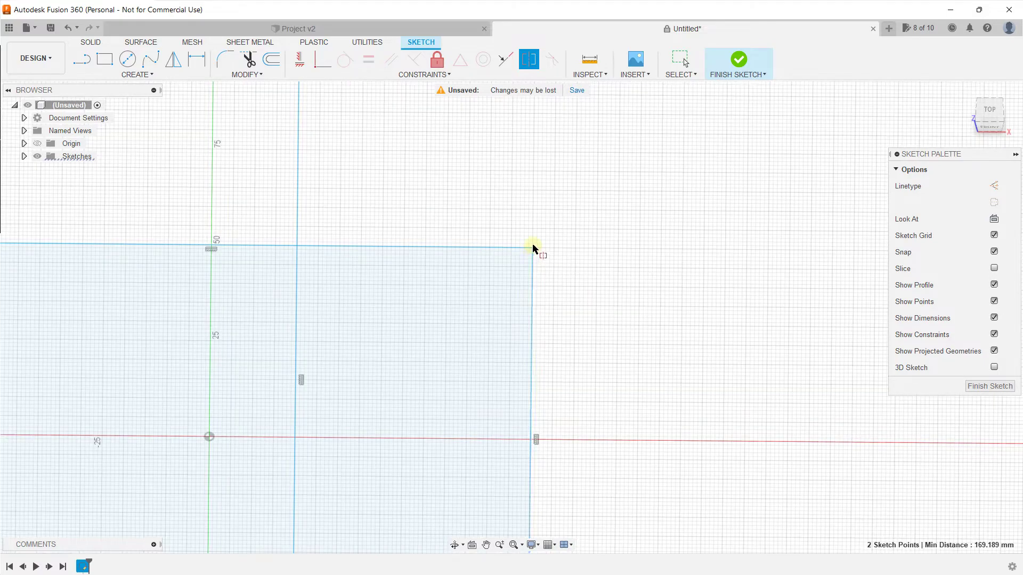
{"action": "scroll", "coordinate": [533, 240], "scroll_direction": "down", "scroll_amount": 2}
{"action": "key", "text": "Escape"}
{"action": "left_click", "coordinate": [529, 59]}
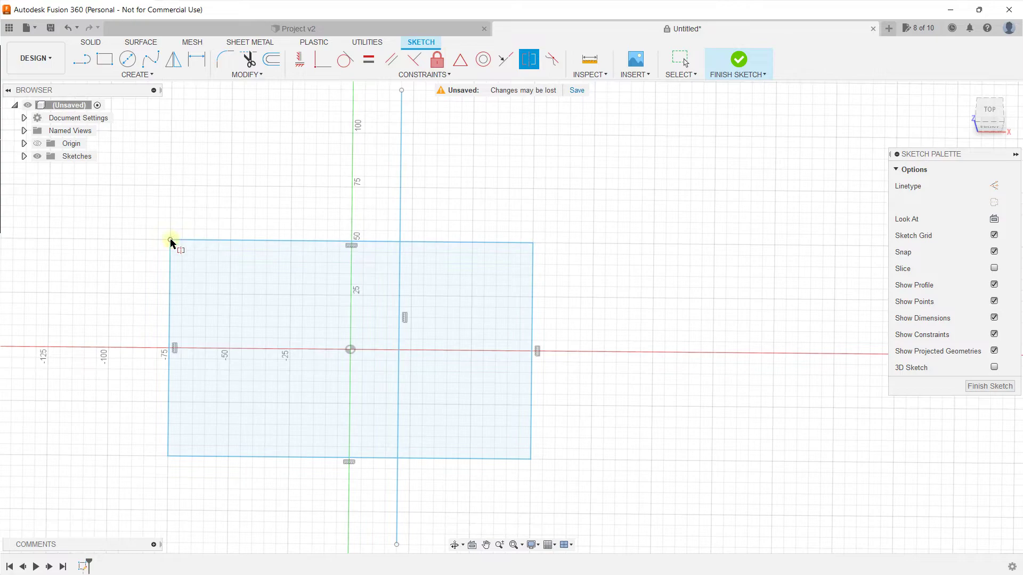
{"action": "left_click", "coordinate": [533, 245]}
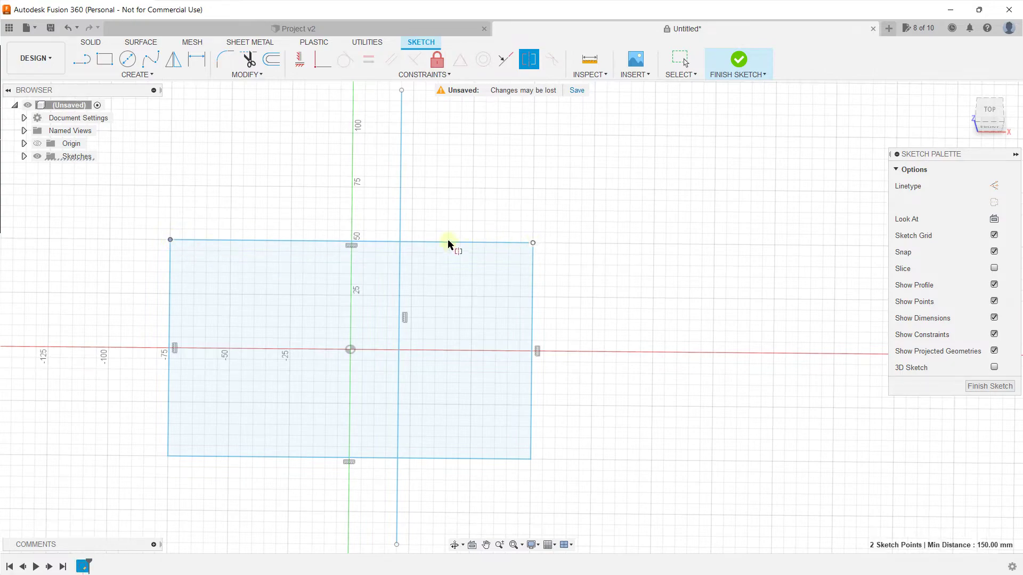
{"action": "left_click", "coordinate": [400, 223]}
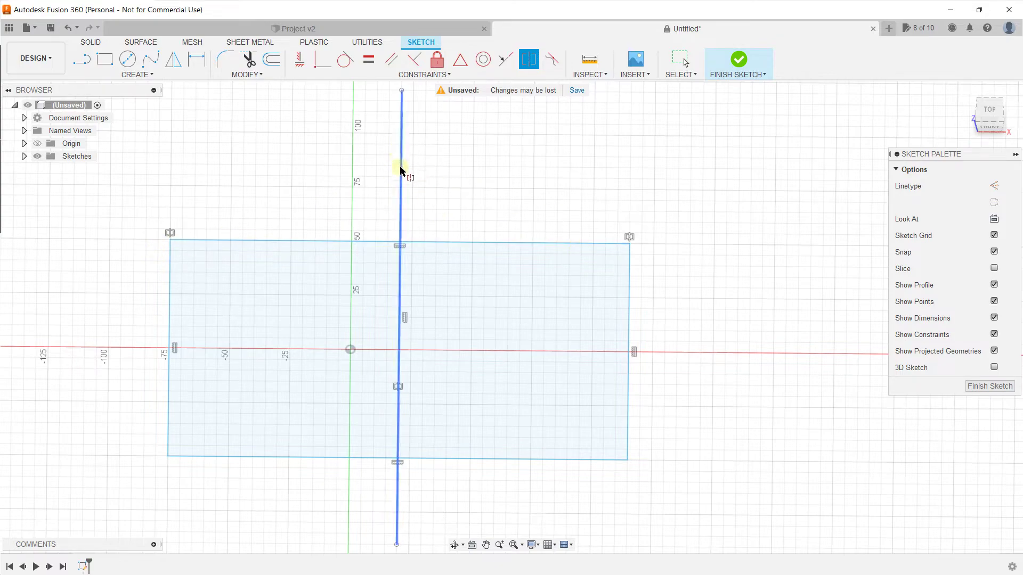
{"action": "key", "text": "Escape"}
Undo the symmetry constraint and delete the vertical line
{"action": "left_click", "coordinate": [65, 34]}
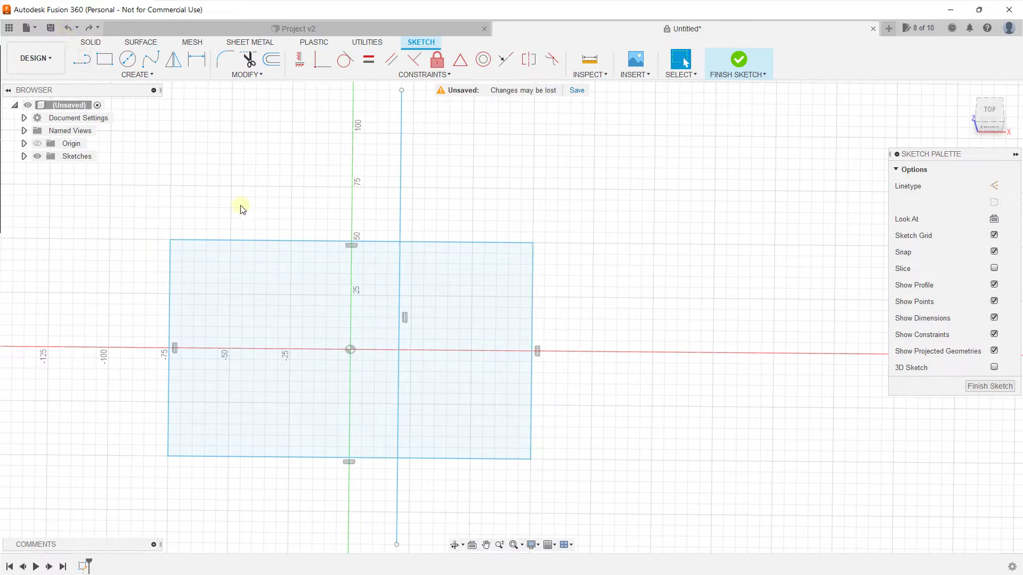
{"action": "left_click", "coordinate": [401, 130]}
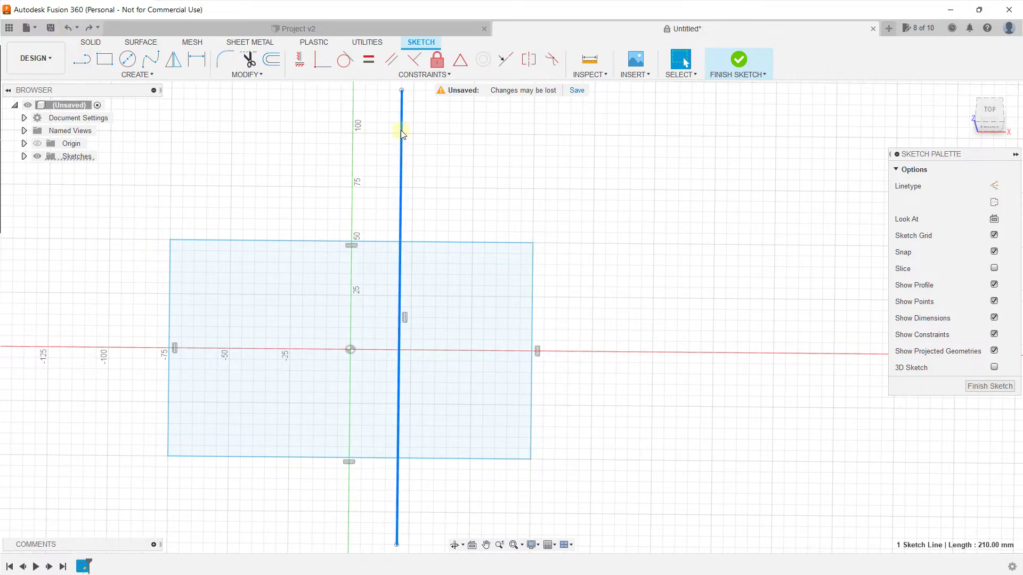
{"action": "key", "text": "Delete"}
{"action": "left_click", "coordinate": [196, 59]}
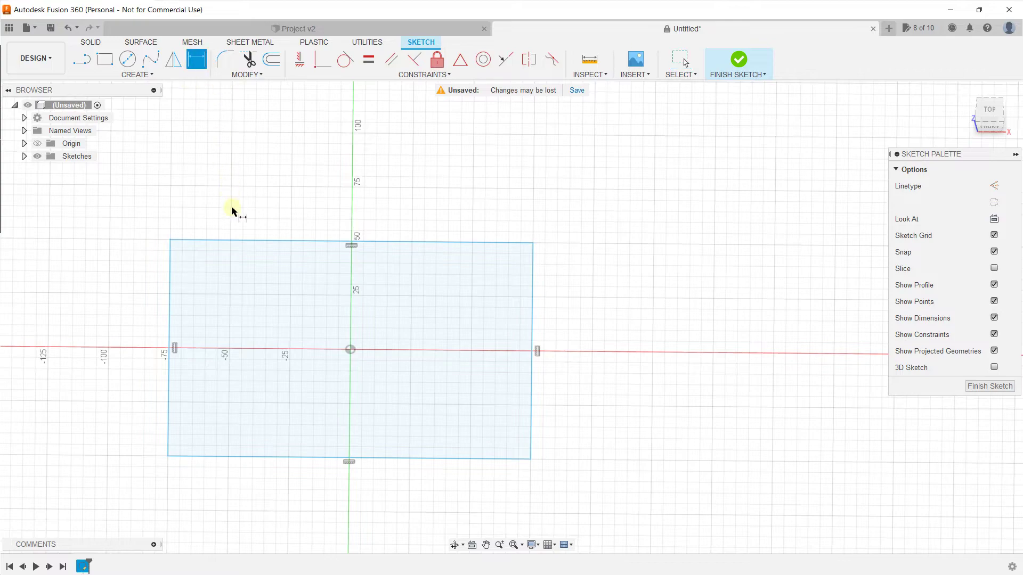
Dimension the rectangle 150 mm wide by 100 mm tall, finish the sketch and select its profile
{"action": "left_click", "coordinate": [243, 240]}
{"action": "left_click", "coordinate": [240, 157]}
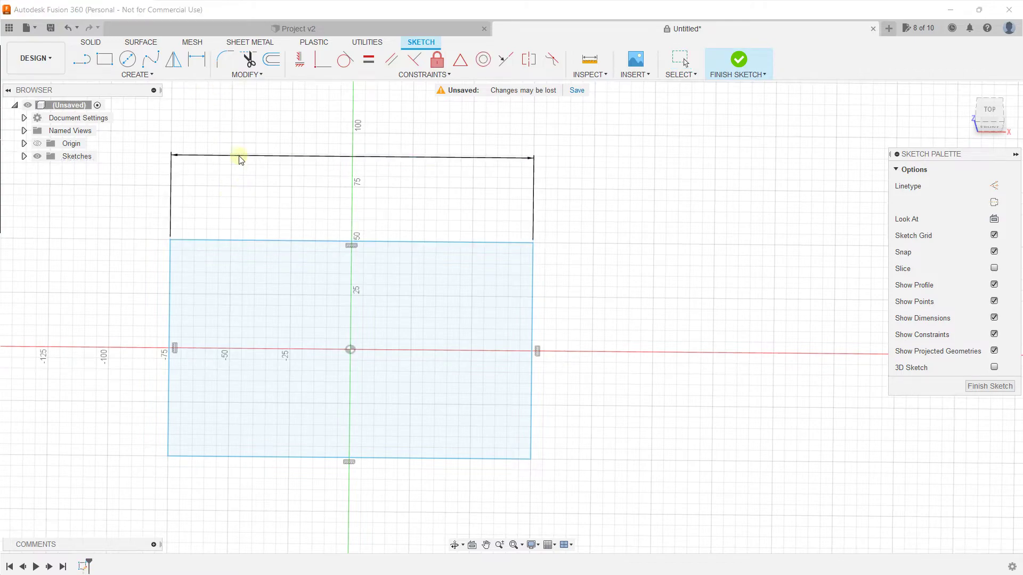
{"action": "key", "text": "Return"}
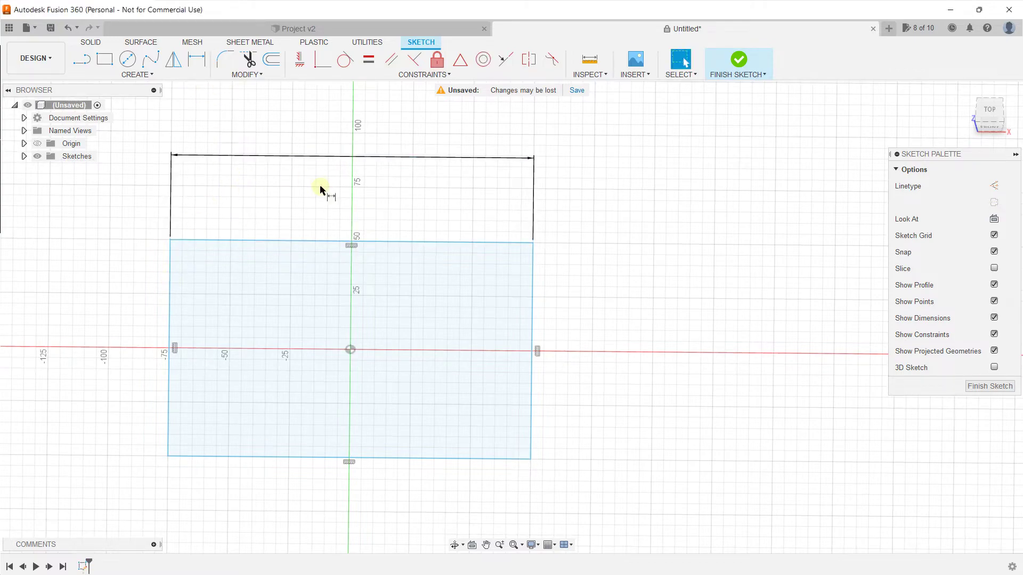
{"action": "left_click", "coordinate": [169, 264]}
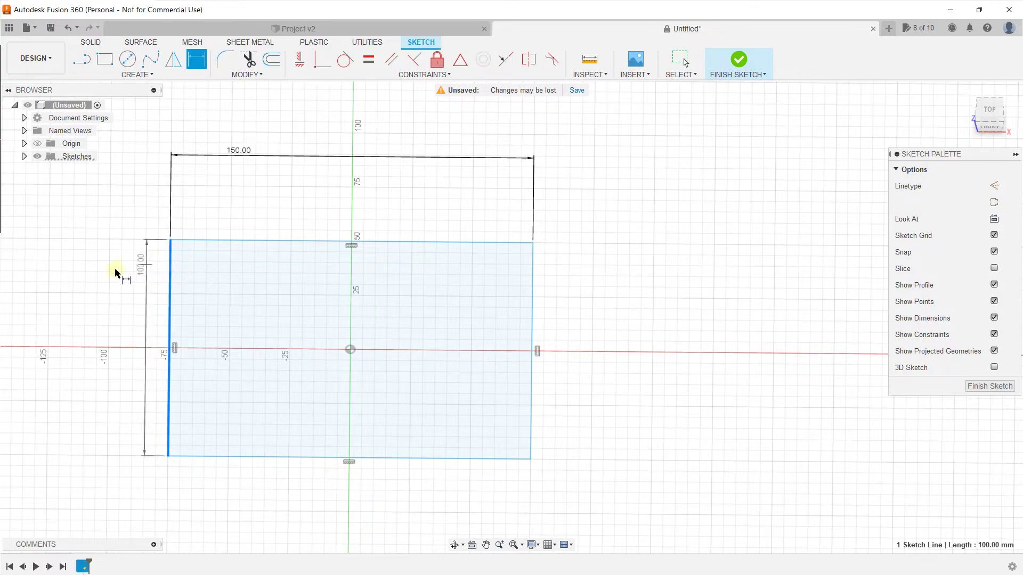
{"action": "left_click", "coordinate": [104, 271]}
{"action": "key", "text": "Return"}
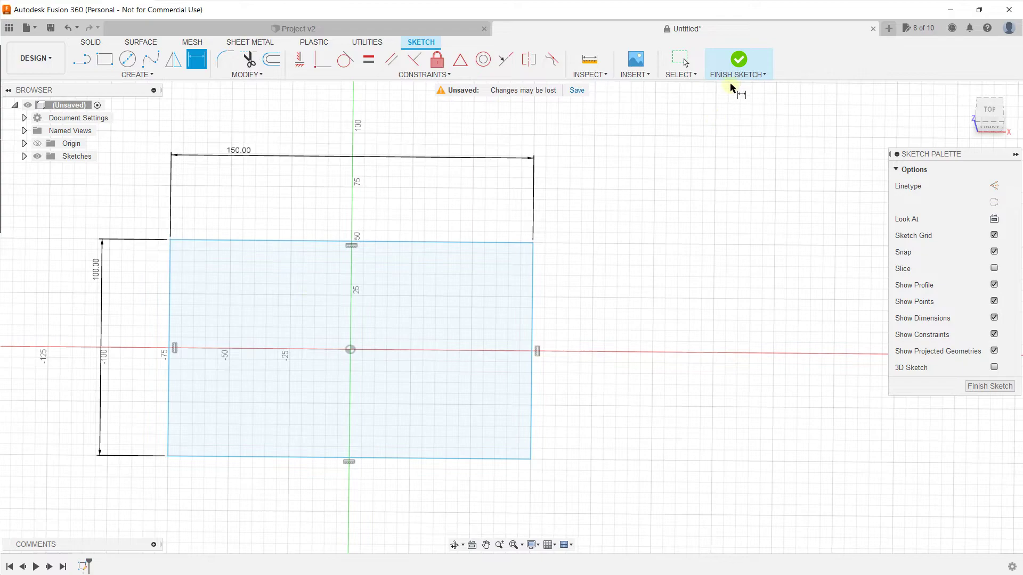
{"action": "left_click", "coordinate": [736, 63]}
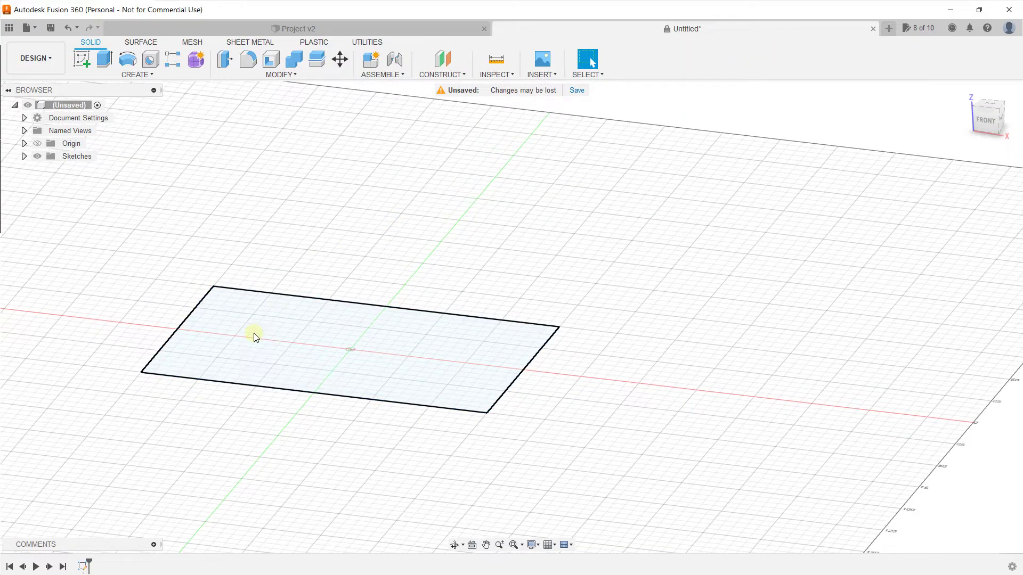
{"action": "left_click", "coordinate": [255, 336]}
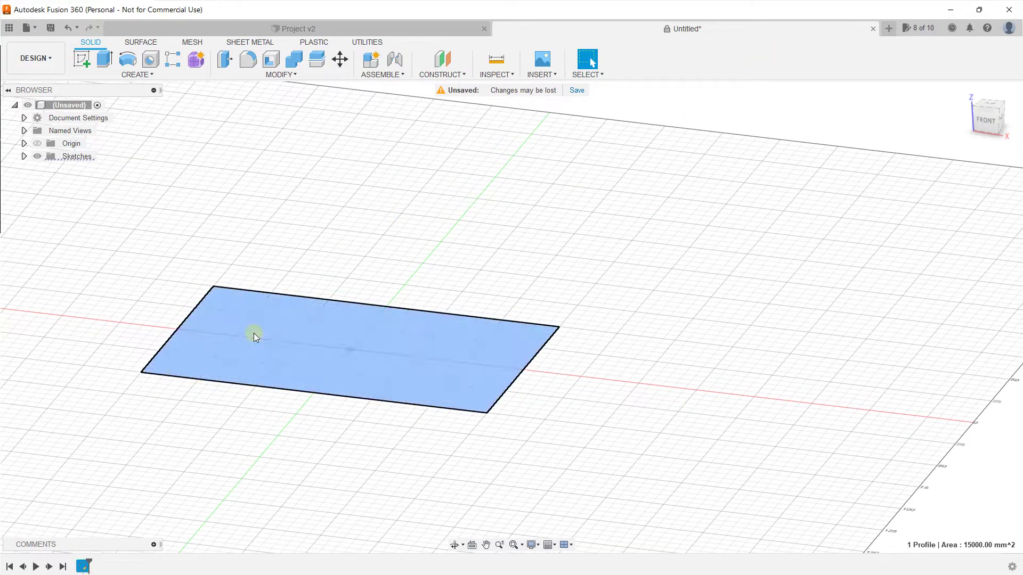
Extrude the rectangle profile 10 mm upward into a solid block under a new Bodies folder
{"action": "left_click", "coordinate": [98, 75]}
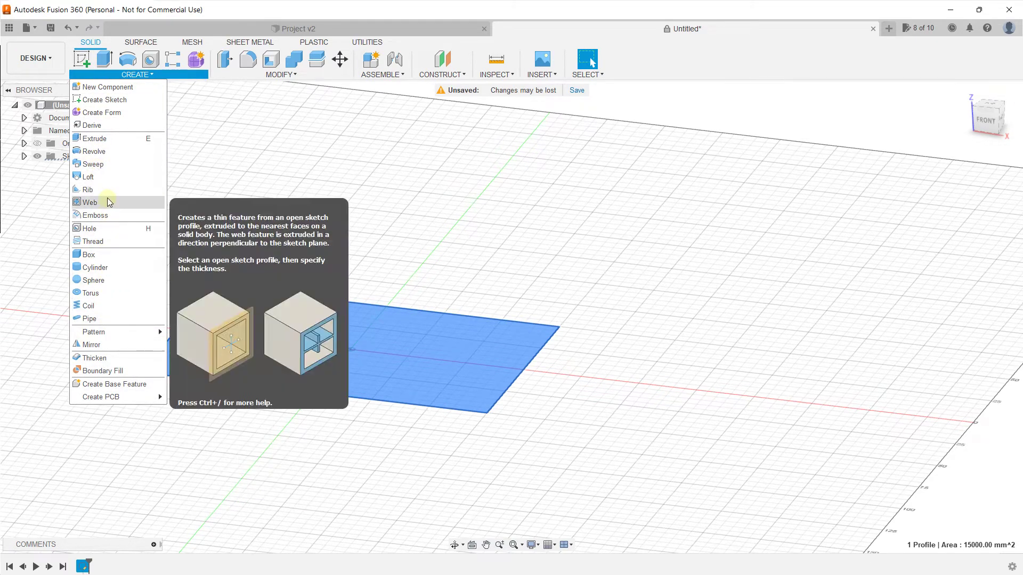
{"action": "key", "text": "e"}
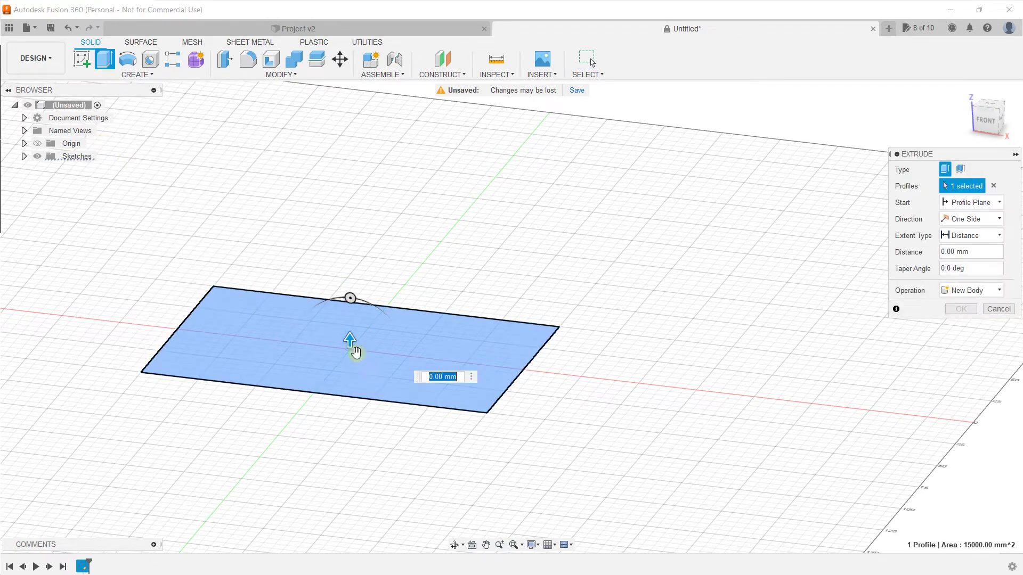
{"action": "left_click_drag", "start_coordinate": [348, 341], "coordinate": [348, 319]}
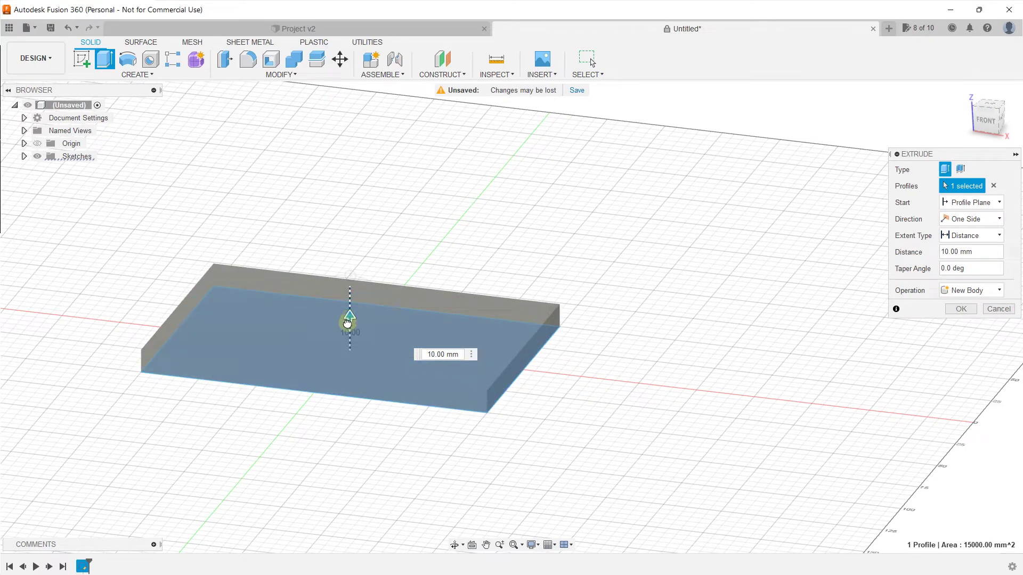
{"action": "mouse_move", "coordinate": [320, 333]}
{"action": "middle_mouse_down", "text": "shift"}
{"action": "mouse_move", "coordinate": [397, 331]}
{"action": "mouse_move", "coordinate": [335, 346]}
{"action": "middle_mouse_up", "text": "shift"}
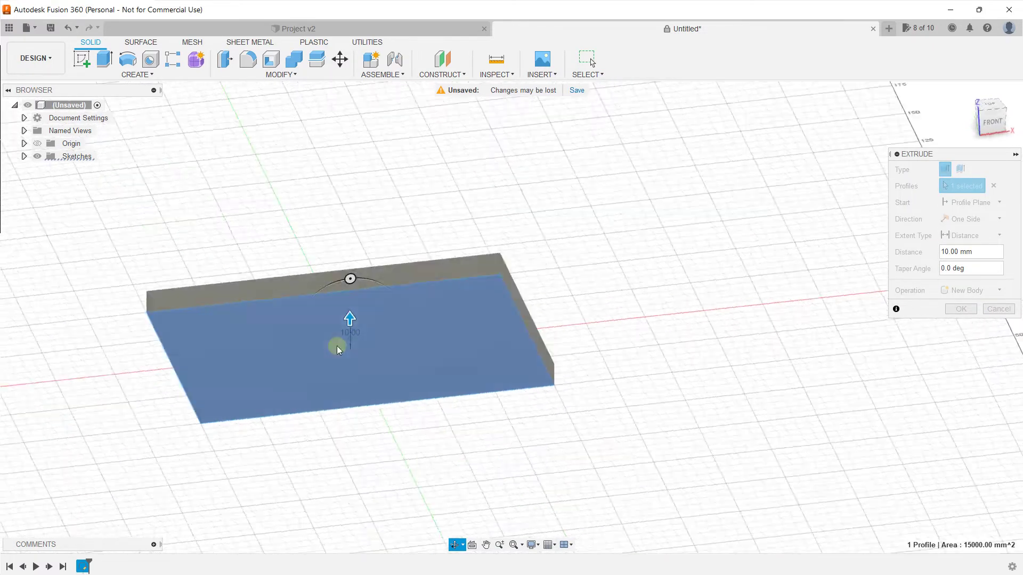
{"action": "left_click", "coordinate": [966, 312]}
{"action": "mouse_move", "coordinate": [556, 299]}
{"action": "middle_mouse_down"}
{"action": "mouse_move", "coordinate": [667, 251]}
{"action": "mouse_move", "coordinate": [661, 260]}
{"action": "mouse_move", "coordinate": [650, 253]}
{"action": "mouse_move", "coordinate": [659, 258]}
{"action": "middle_mouse_up"}
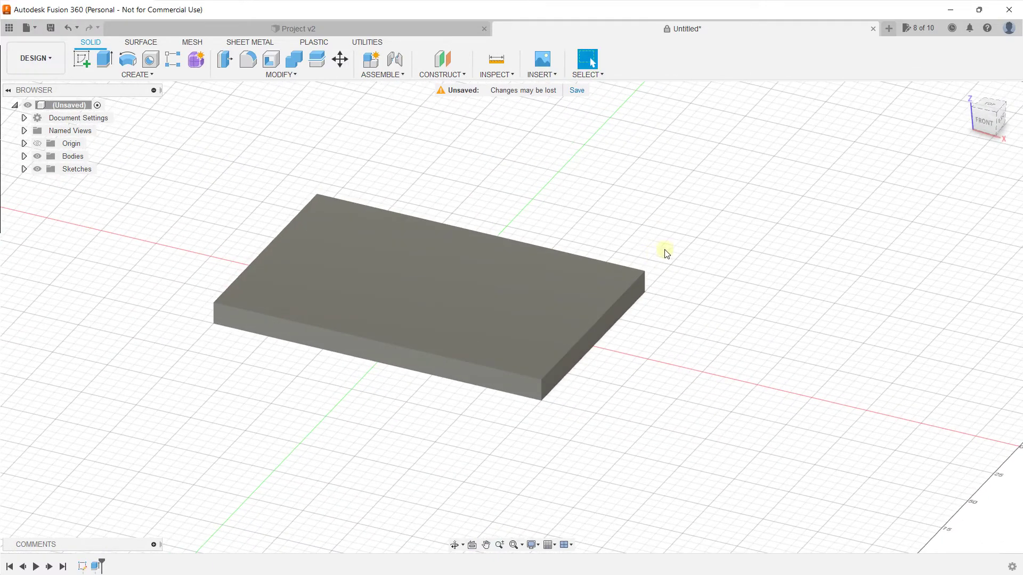
{"action": "left_click", "coordinate": [382, 272]}
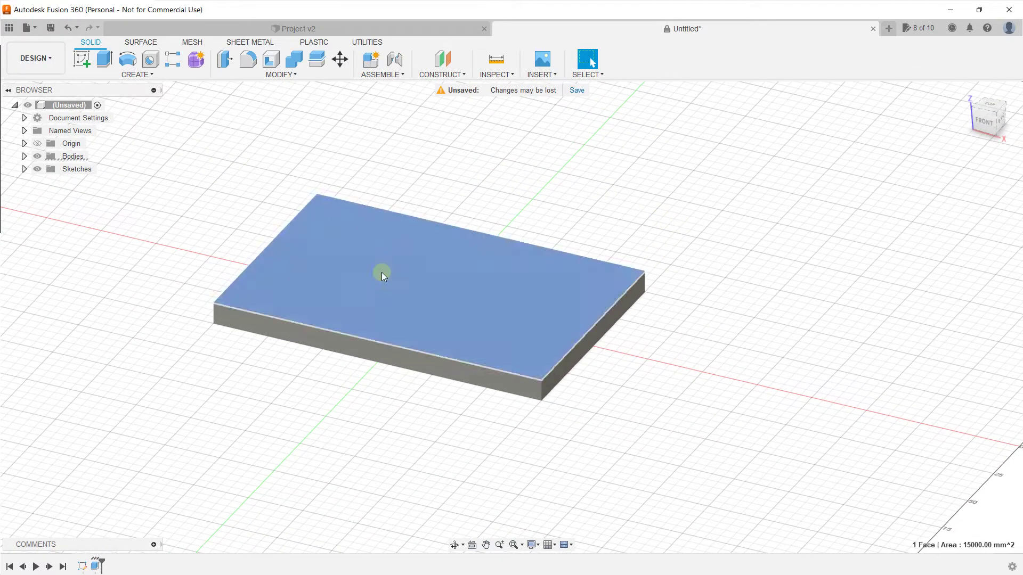
Sketch a 50 mm centre-diameter circle at the origin on the slab's top face
{"action": "left_click", "coordinate": [136, 75]}
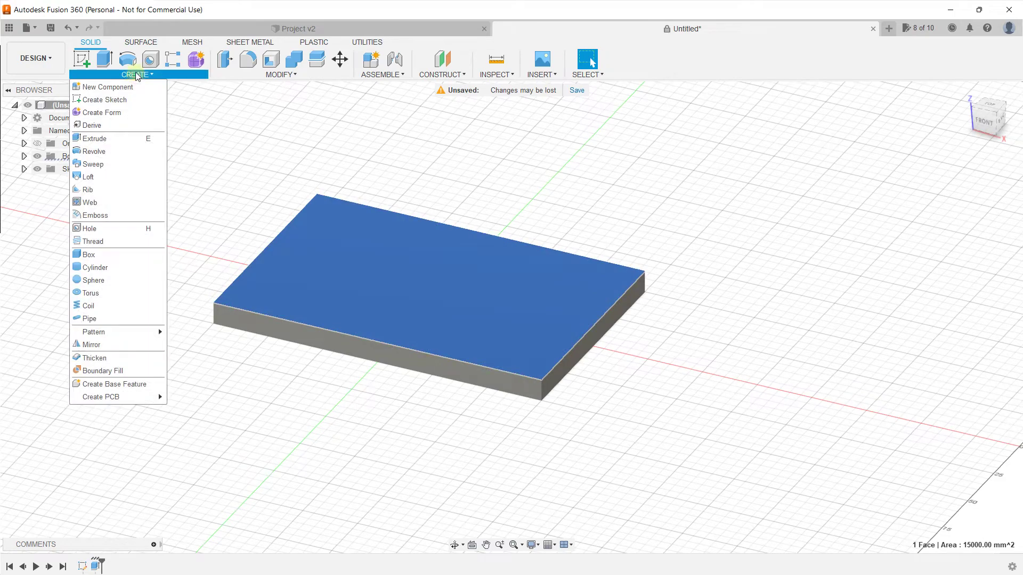
{"action": "left_click", "coordinate": [127, 100]}
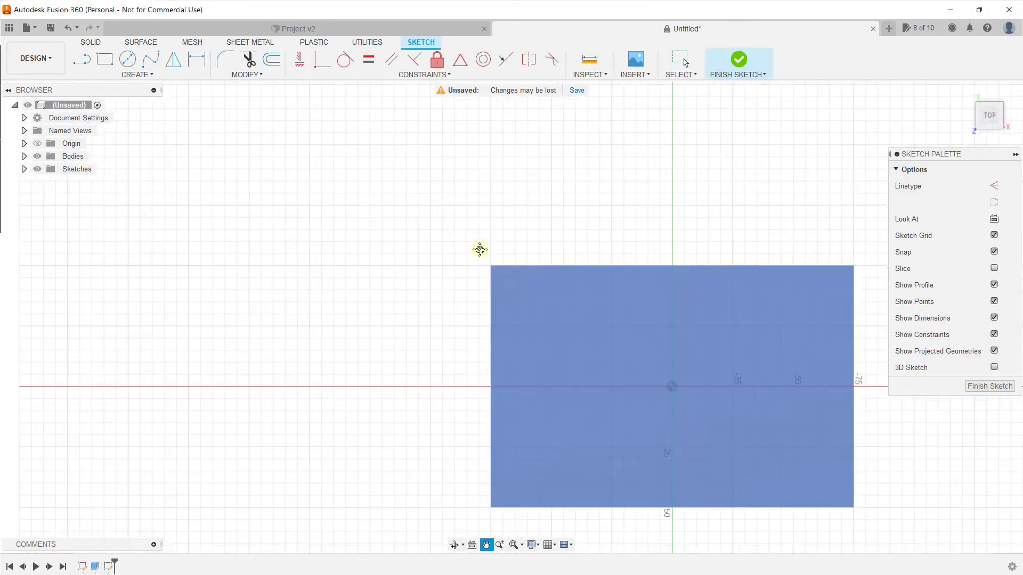
{"action": "left_click", "coordinate": [126, 59]}
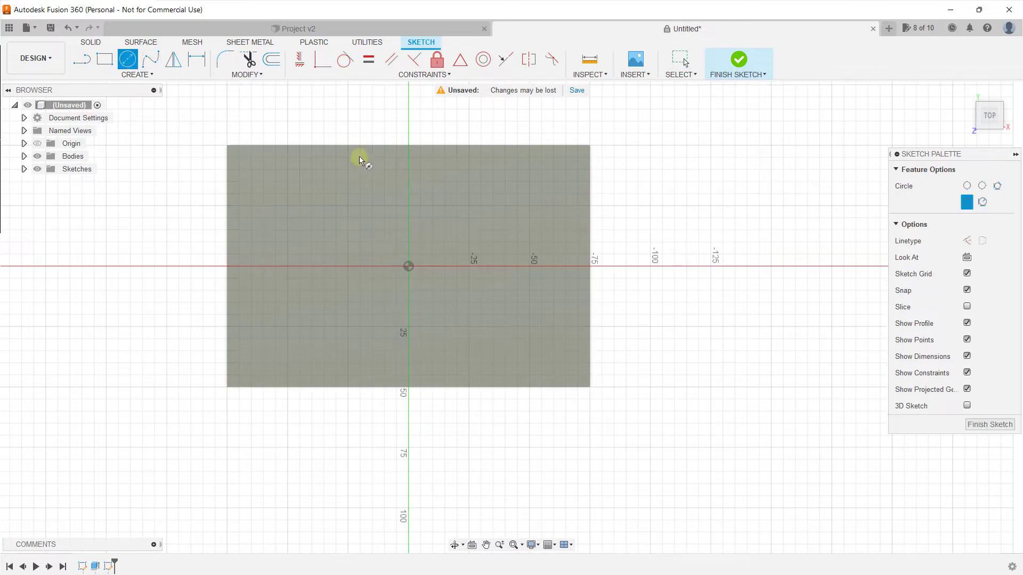
{"action": "left_click", "coordinate": [410, 264]}
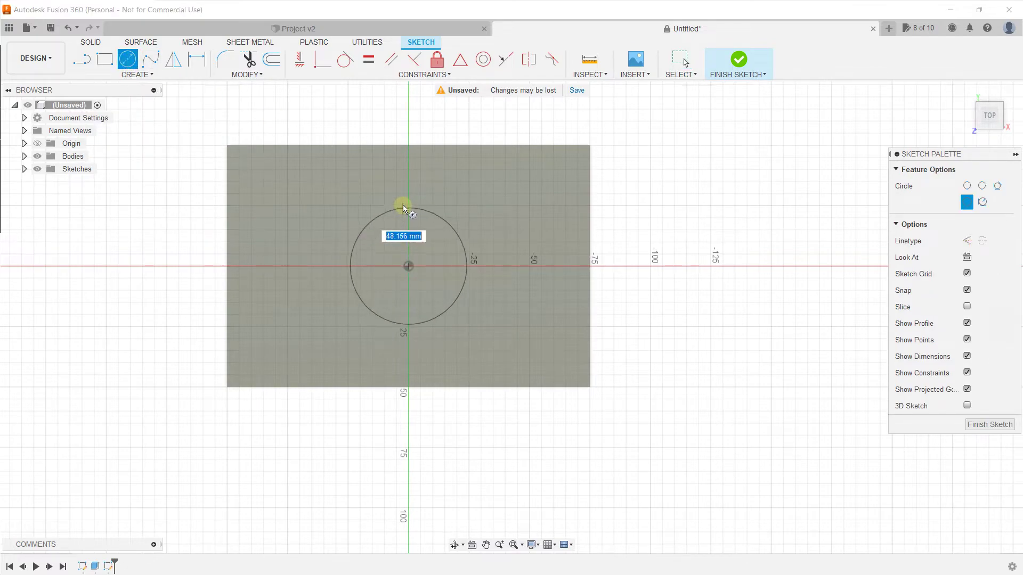
{"action": "left_click", "coordinate": [412, 210]}
{"action": "key", "text": "F6"}
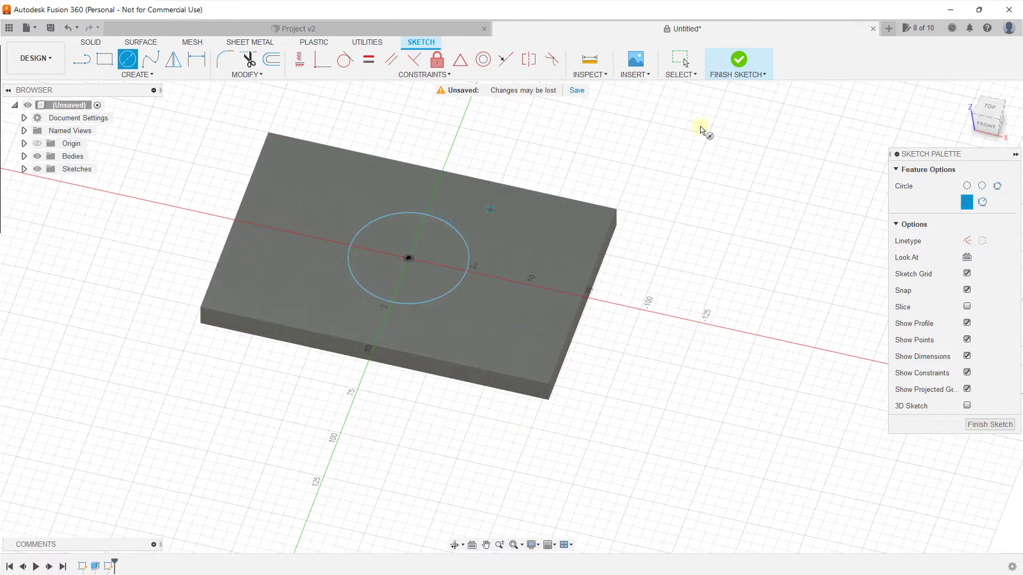
{"action": "left_click", "coordinate": [738, 61]}
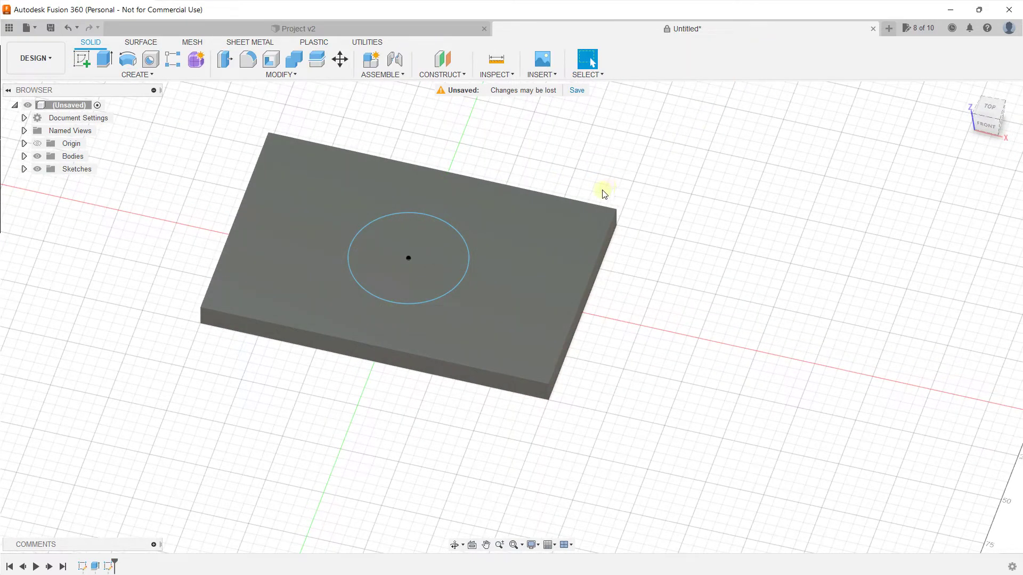
{"action": "left_click", "coordinate": [403, 245]}
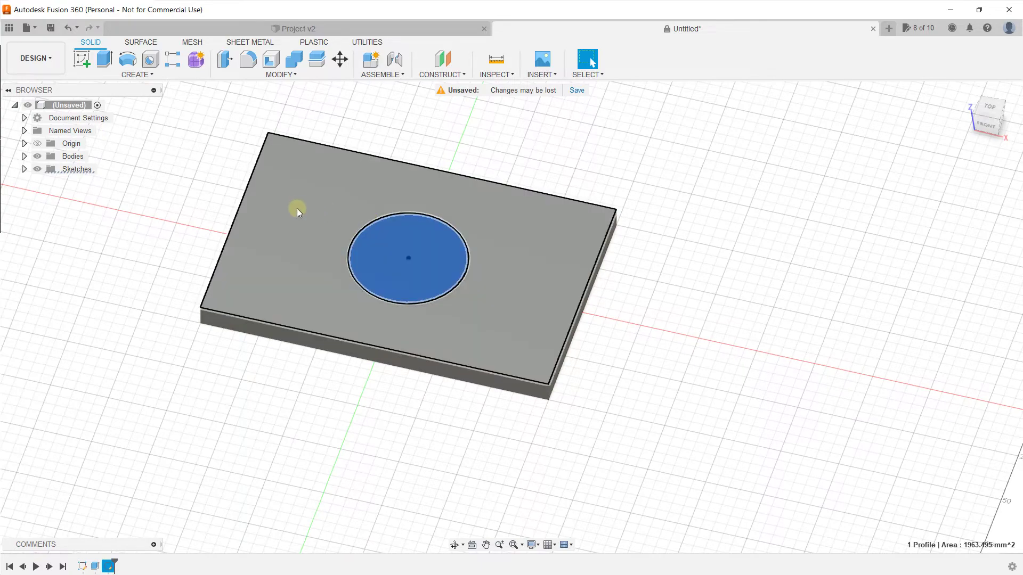
Extrude the 50 mm circle 80 mm upward with Join, merging it into Body1
{"action": "left_click", "coordinate": [106, 64]}
{"action": "left_click_drag", "start_coordinate": [408, 255], "coordinate": [411, 125]}
{"action": "middle_click_drag", "start_coordinate": [464, 234], "coordinate": [481, 191], "text": "shift"}
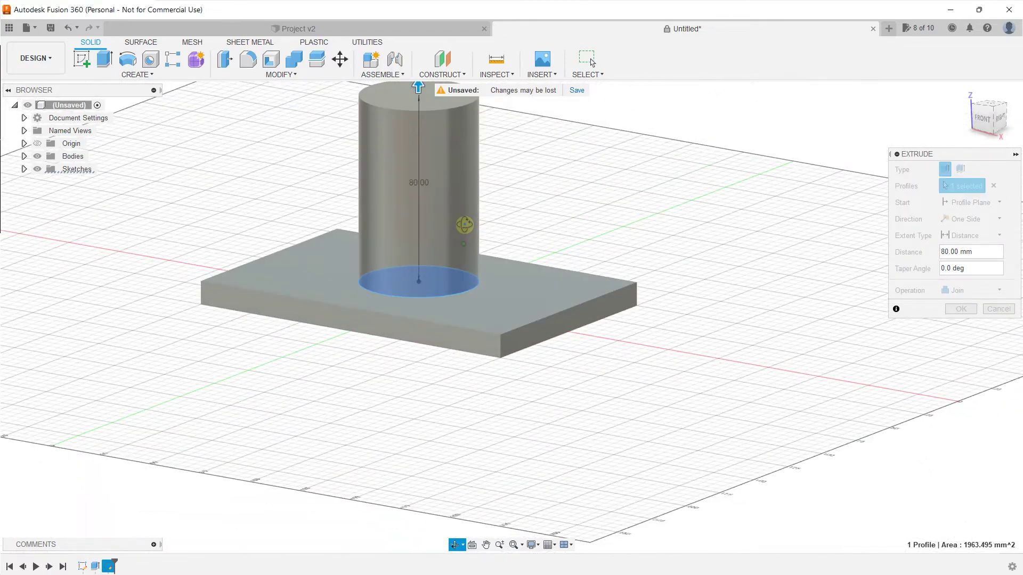
{"action": "mouse_move", "coordinate": [987, 118]}
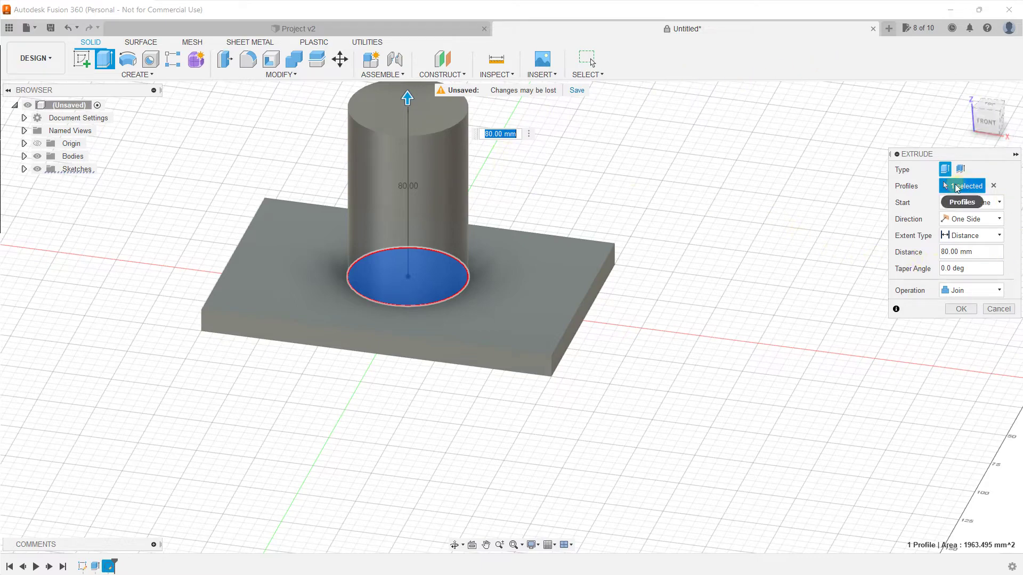
{"action": "left_click", "coordinate": [966, 290]}
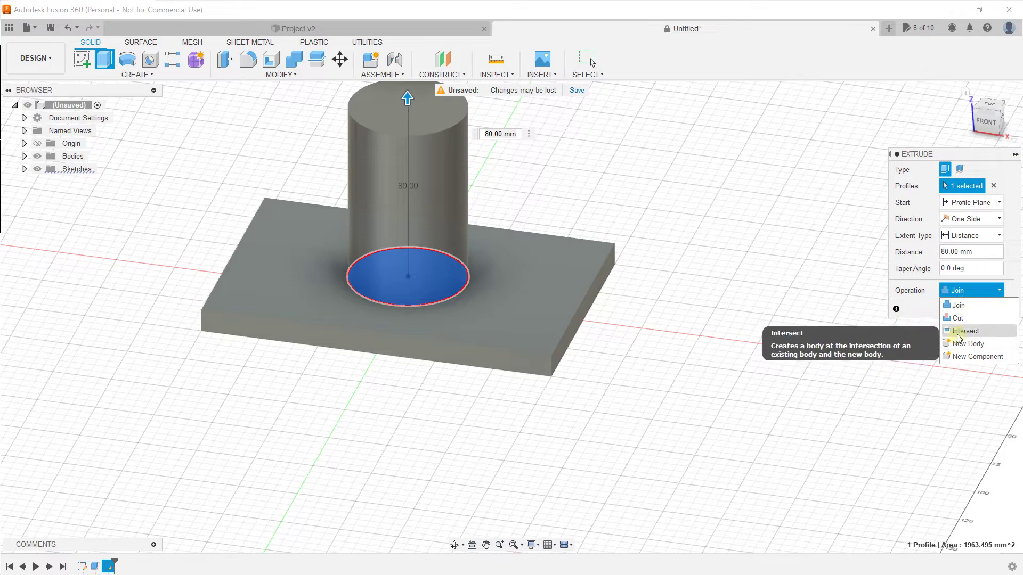
{"action": "left_click", "coordinate": [932, 288]}
{"action": "left_click", "coordinate": [958, 311]}
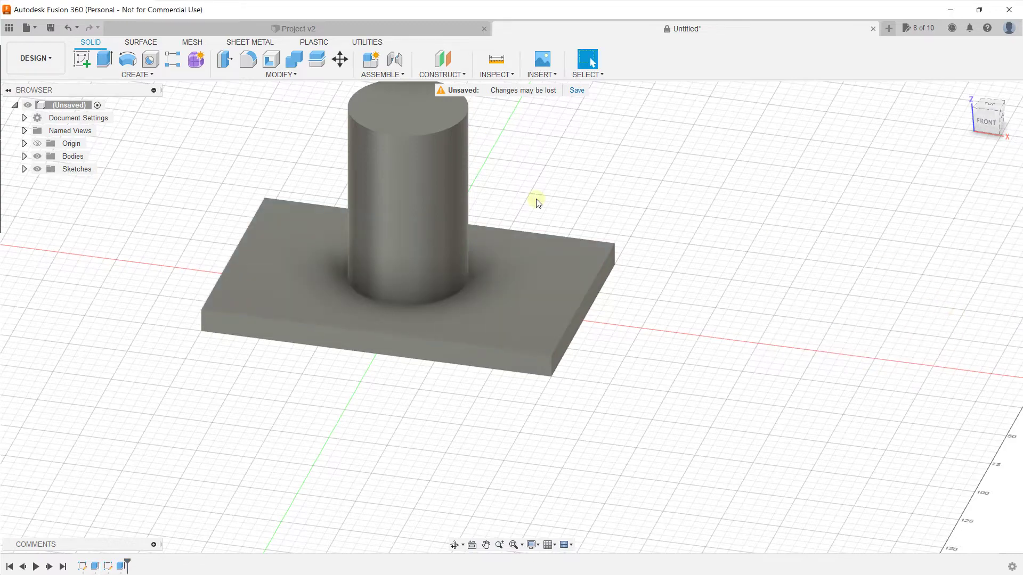
{"action": "left_click", "coordinate": [24, 156]}
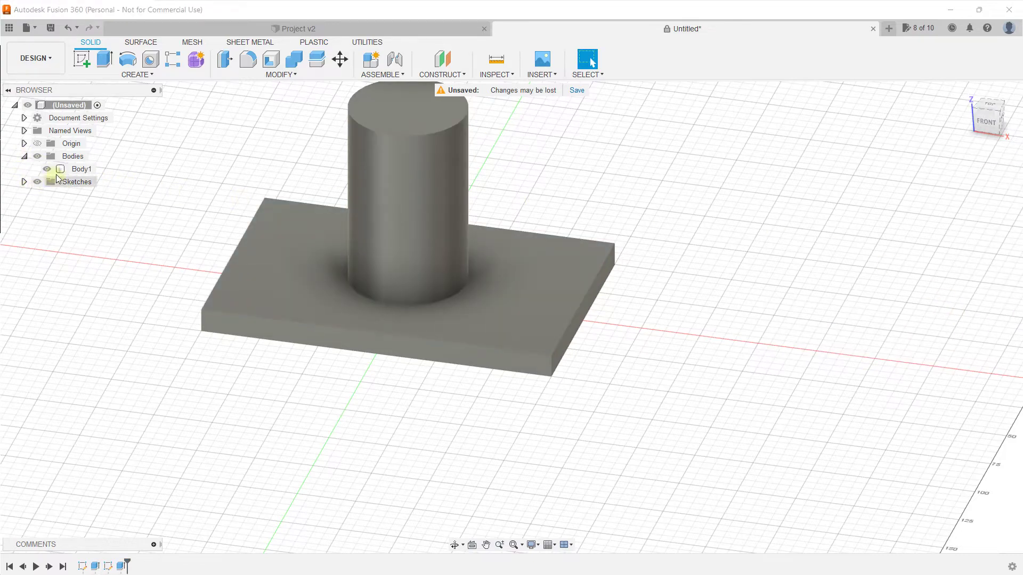
Fillet the slab's four top edges with a 7.5 mm radius
{"action": "left_click", "coordinate": [71, 171]}
{"action": "middle_click_drag", "start_coordinate": [309, 235], "coordinate": [315, 255], "text": "shift"}
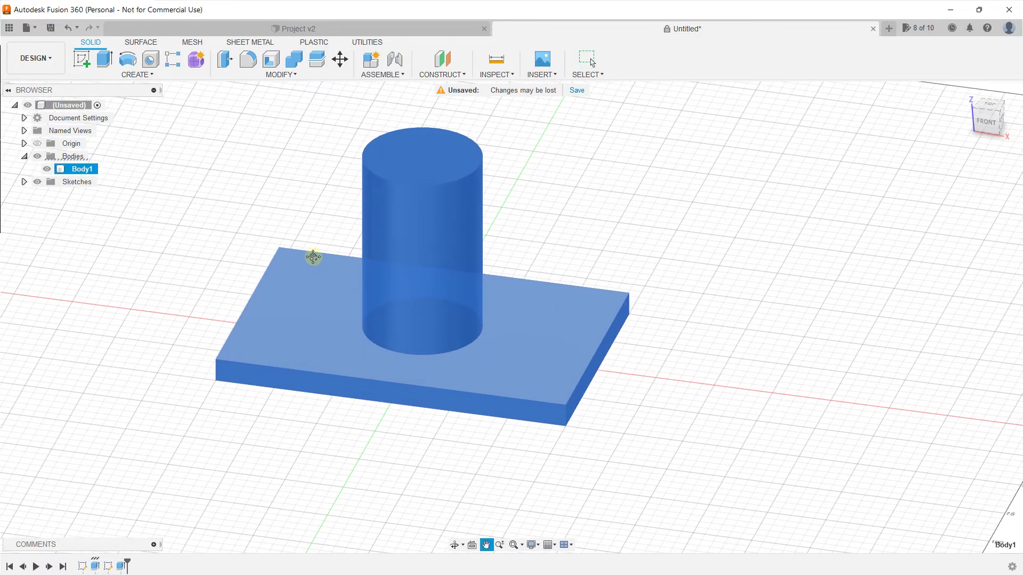
{"action": "left_click", "coordinate": [250, 187]}
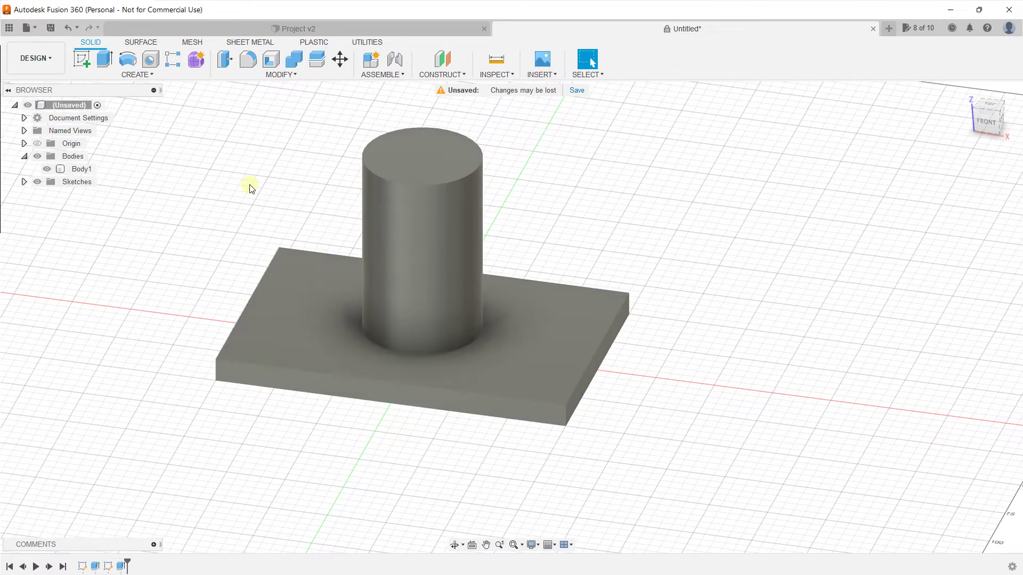
{"action": "left_click", "coordinate": [137, 78]}
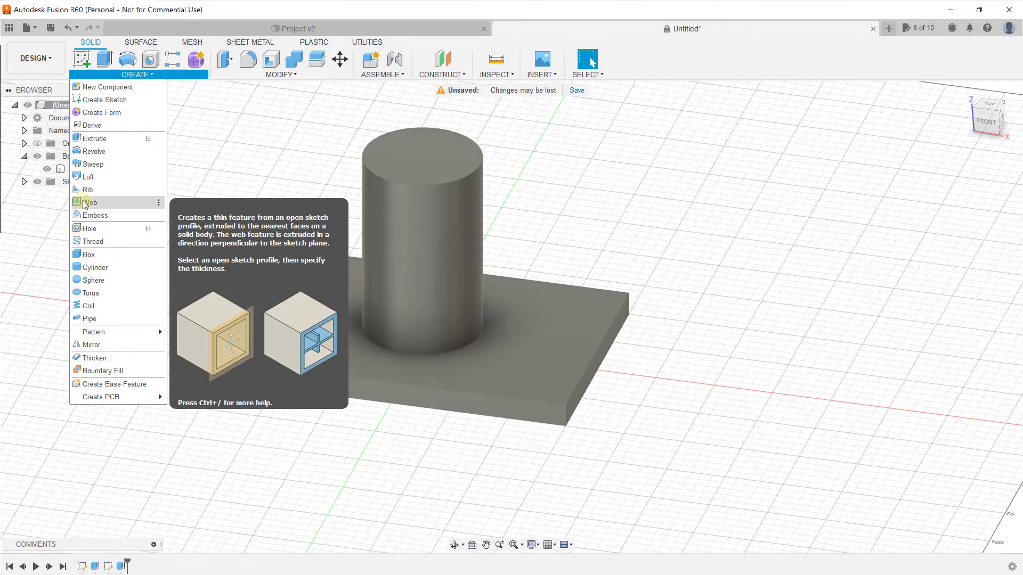
{"action": "mouse_move", "coordinate": [281, 75]}
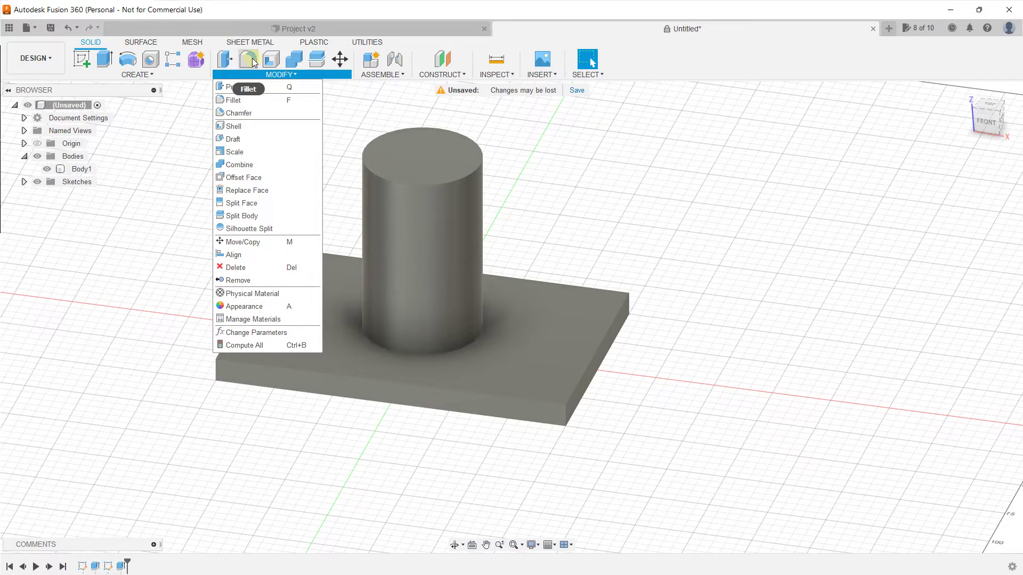
{"action": "left_click", "coordinate": [252, 63]}
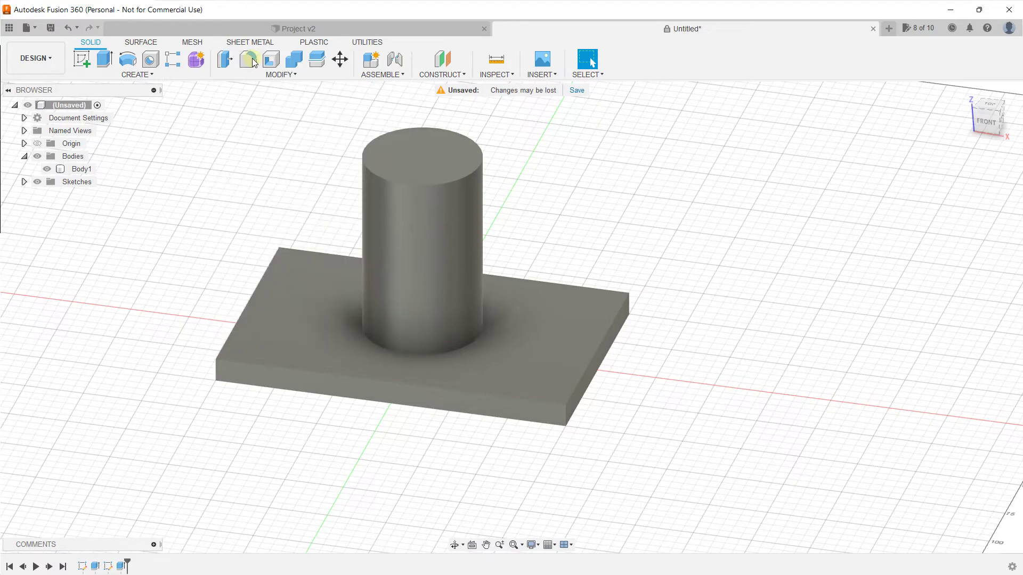
{"action": "left_click", "coordinate": [281, 371]}
{"action": "left_click", "coordinate": [581, 310]}
{"action": "left_click", "coordinate": [571, 287]}
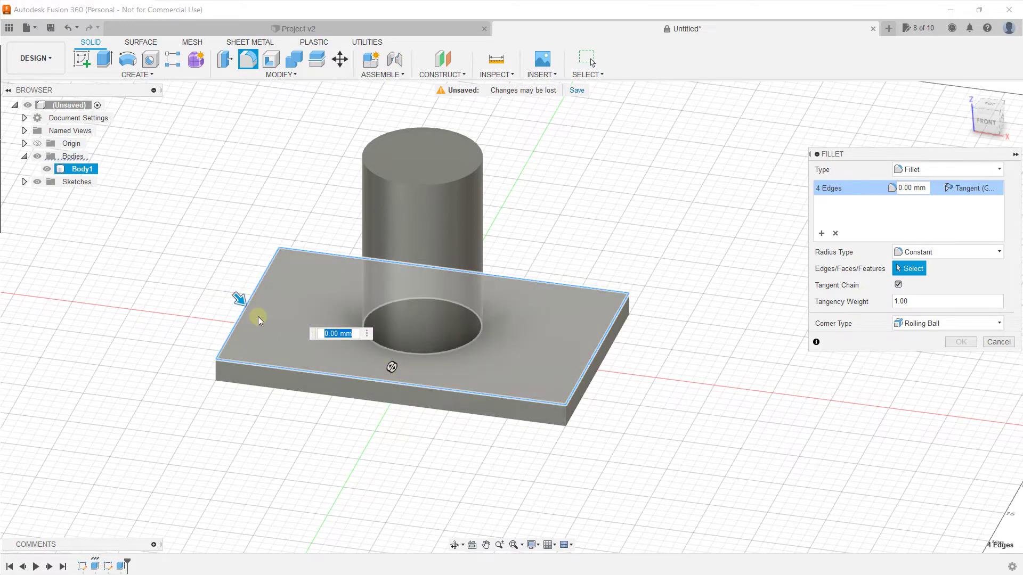
{"action": "left_click_drag", "start_coordinate": [240, 300], "coordinate": [242, 302]}
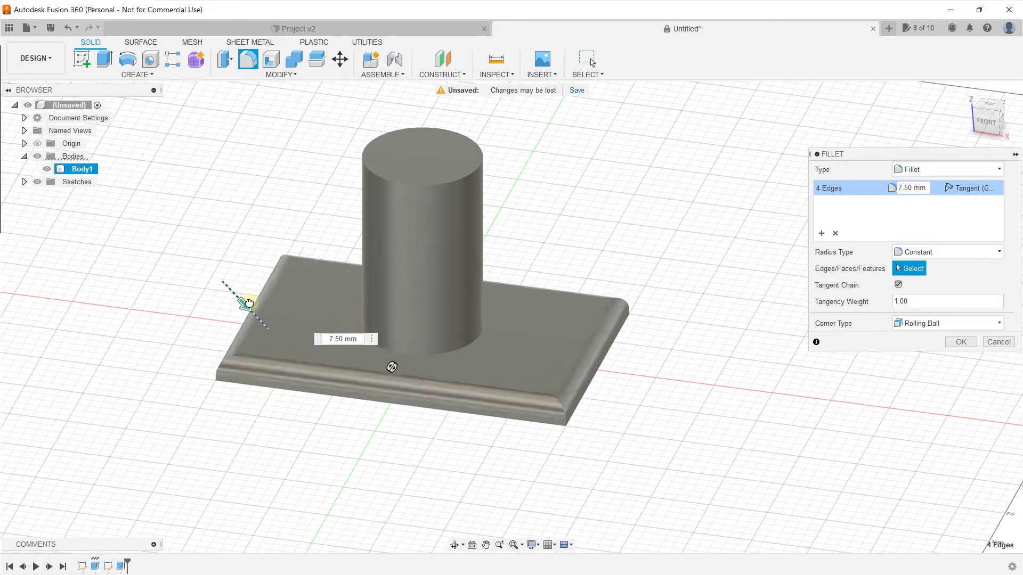
{"action": "left_click", "coordinate": [959, 342]}
{"action": "mouse_move", "coordinate": [776, 349]}
{"action": "middle_mouse_down", "text": "shift"}
{"action": "mouse_move", "coordinate": [766, 286]}
{"action": "mouse_move", "coordinate": [717, 313]}
{"action": "mouse_move", "coordinate": [762, 350]}
{"action": "mouse_move", "coordinate": [508, 183]}
{"action": "middle_mouse_up", "text": "shift"}
{"action": "left_click", "coordinate": [433, 159]}
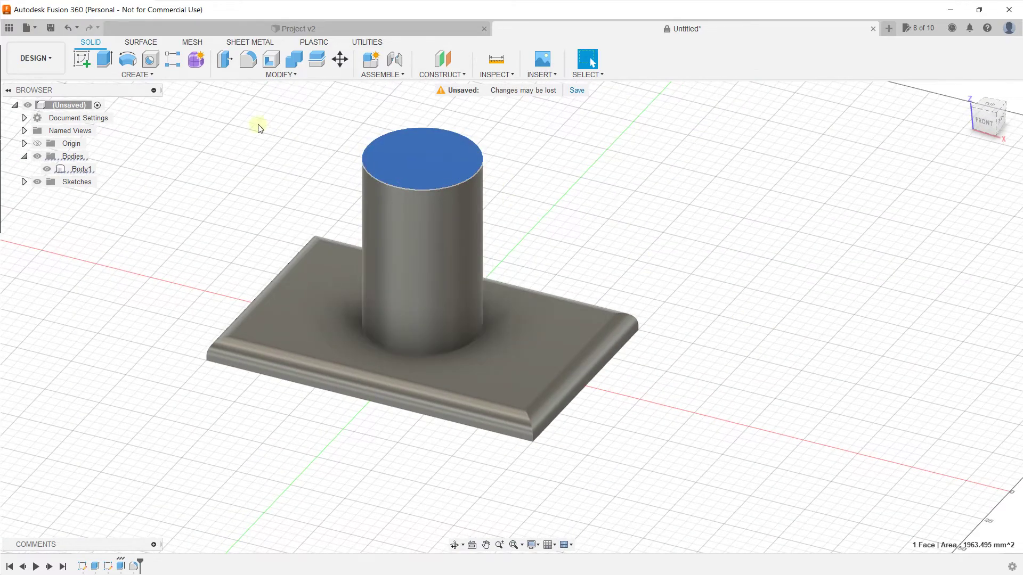
Sketch an inner circle centred at the origin on the cylinder's top face
{"action": "left_click", "coordinate": [135, 81]}
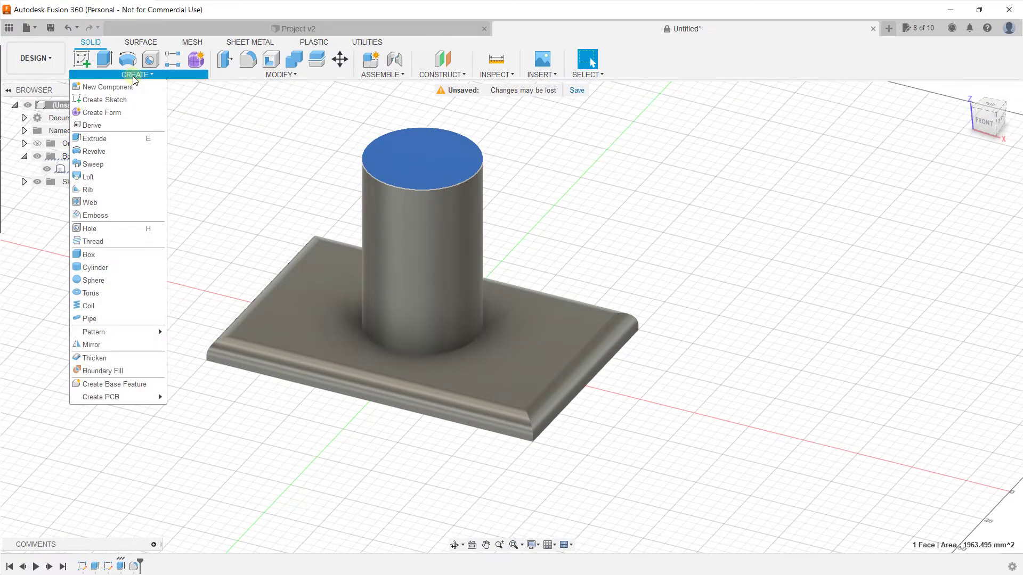
{"action": "left_click", "coordinate": [117, 99]}
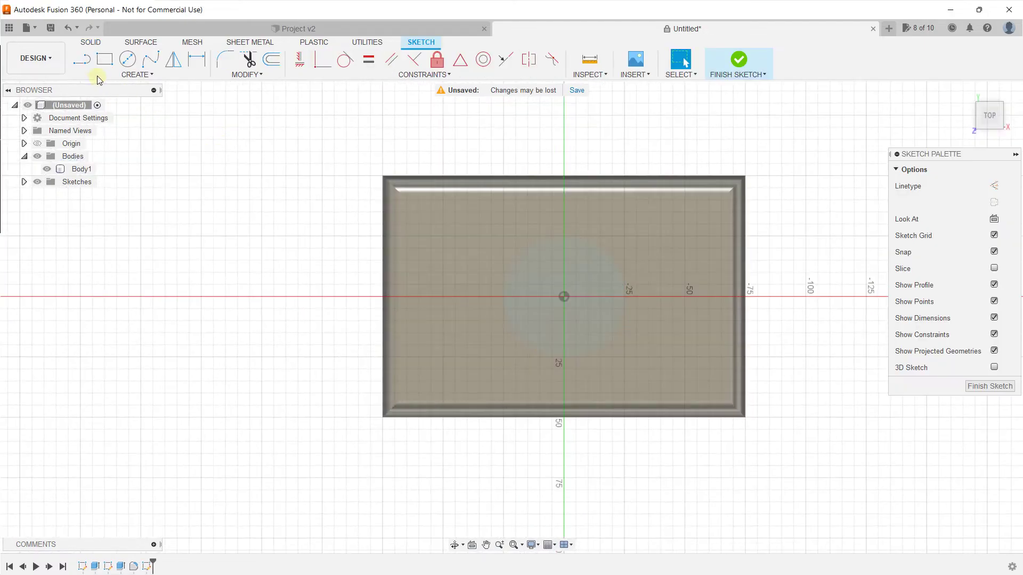
{"action": "left_click", "coordinate": [127, 60]}
{"action": "left_click", "coordinate": [563, 297]}
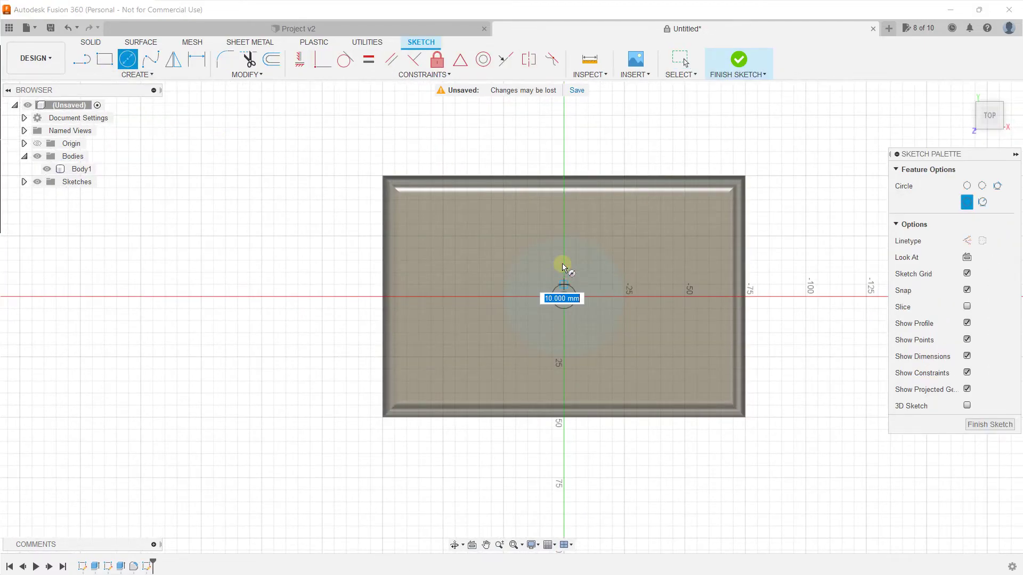
{"action": "left_click", "coordinate": [564, 247]}
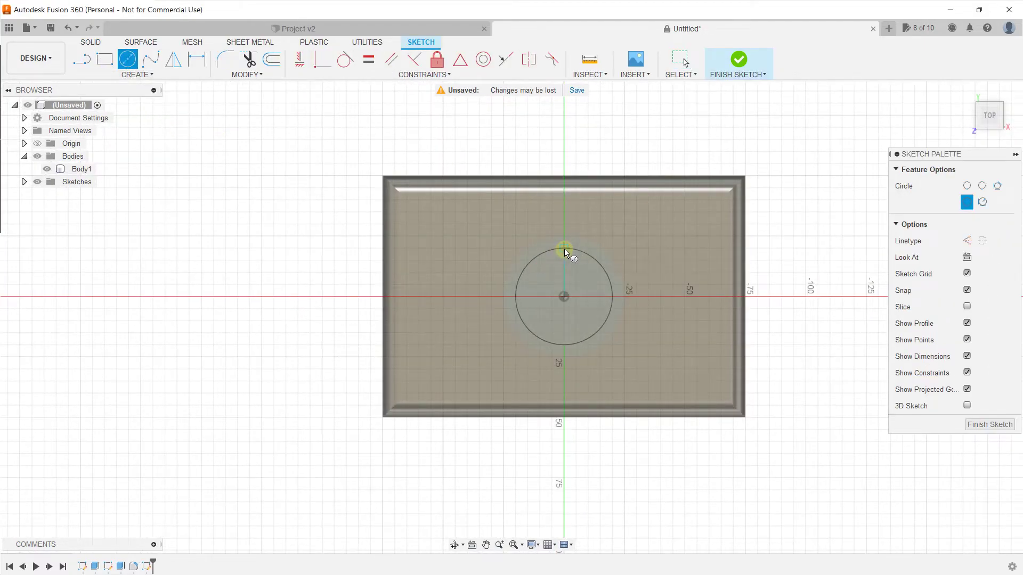
{"action": "left_click", "coordinate": [980, 422]}
{"action": "middle_click_drag", "start_coordinate": [978, 422], "coordinate": [841, 394], "text": "shift"}
Extrude-cut the inner circle 140 mm downward to hollow the cylinder into a tube
{"action": "left_click", "coordinate": [410, 156]}
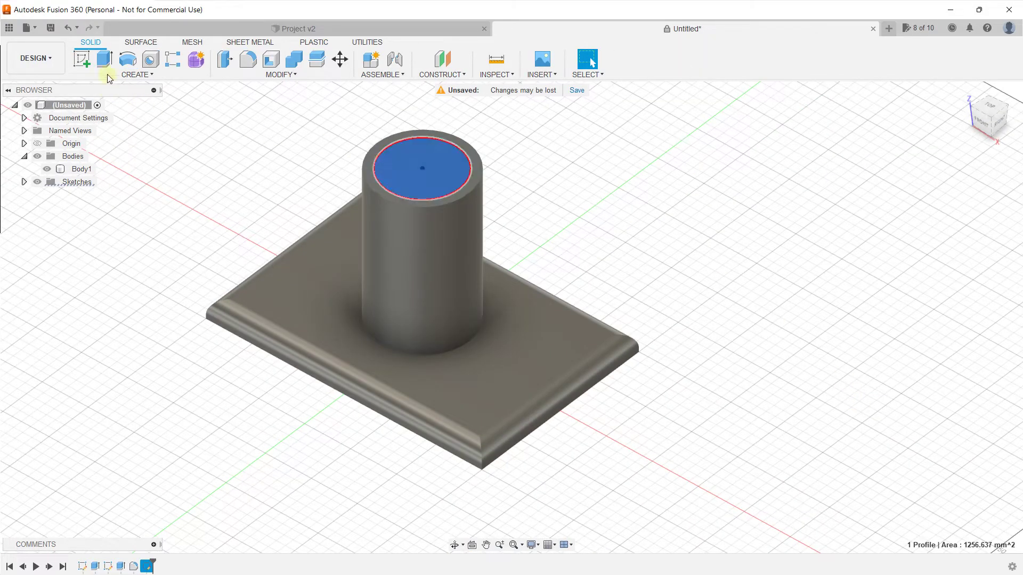
{"action": "left_click", "coordinate": [107, 61]}
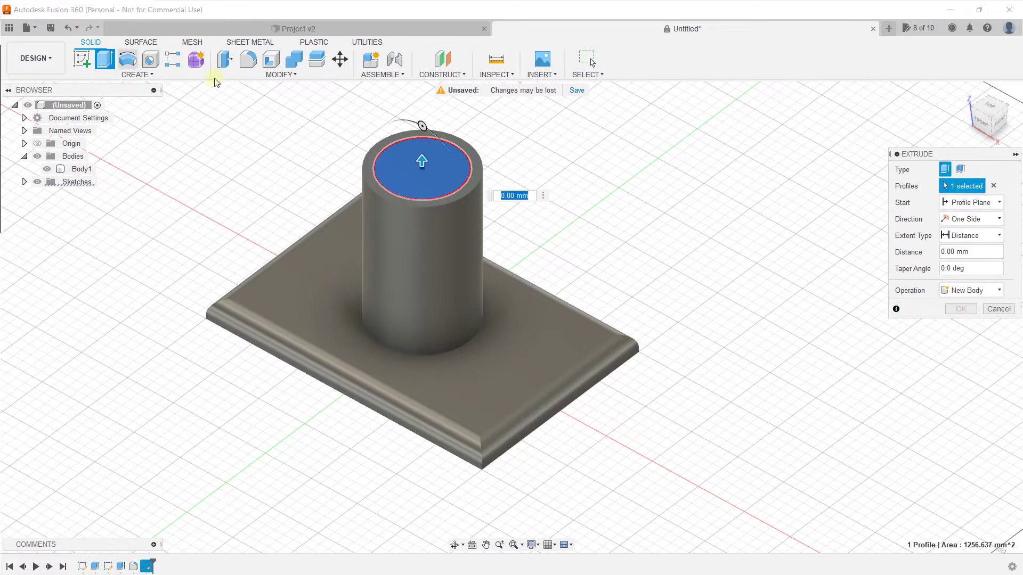
{"action": "left_click", "coordinate": [974, 291]}
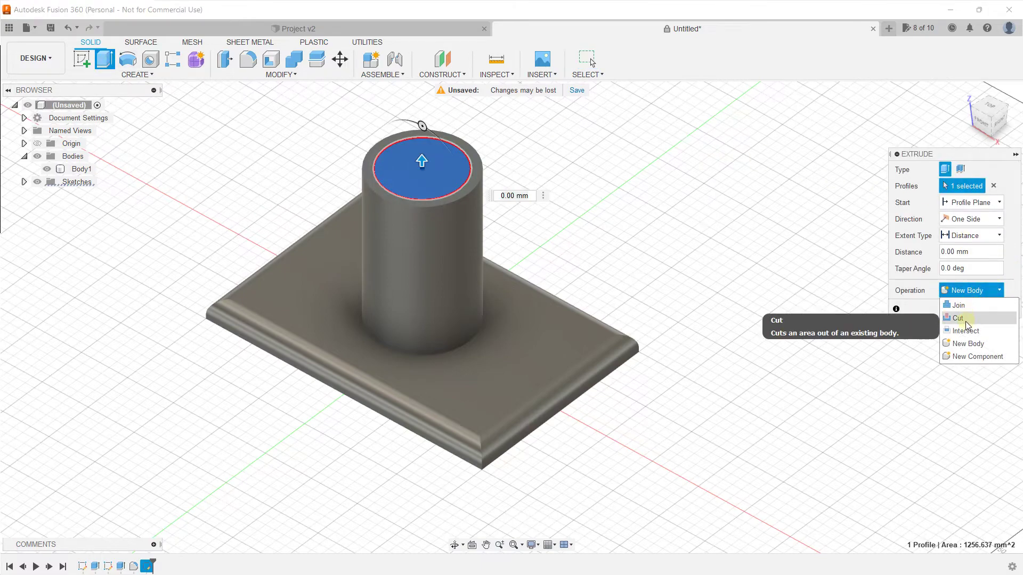
{"action": "left_click", "coordinate": [958, 318]}
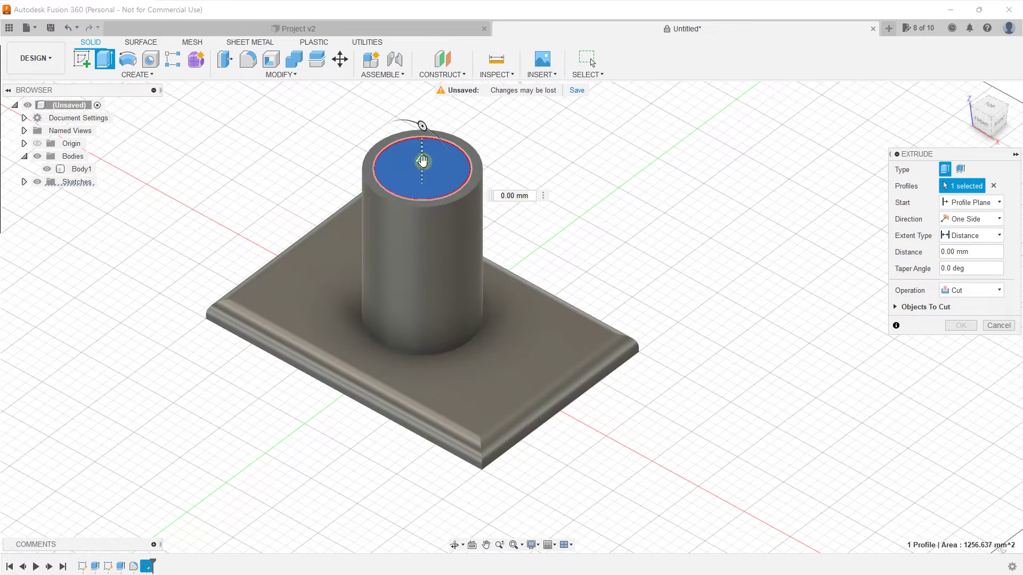
{"action": "left_click_drag", "start_coordinate": [405, 295], "coordinate": [394, 418]}
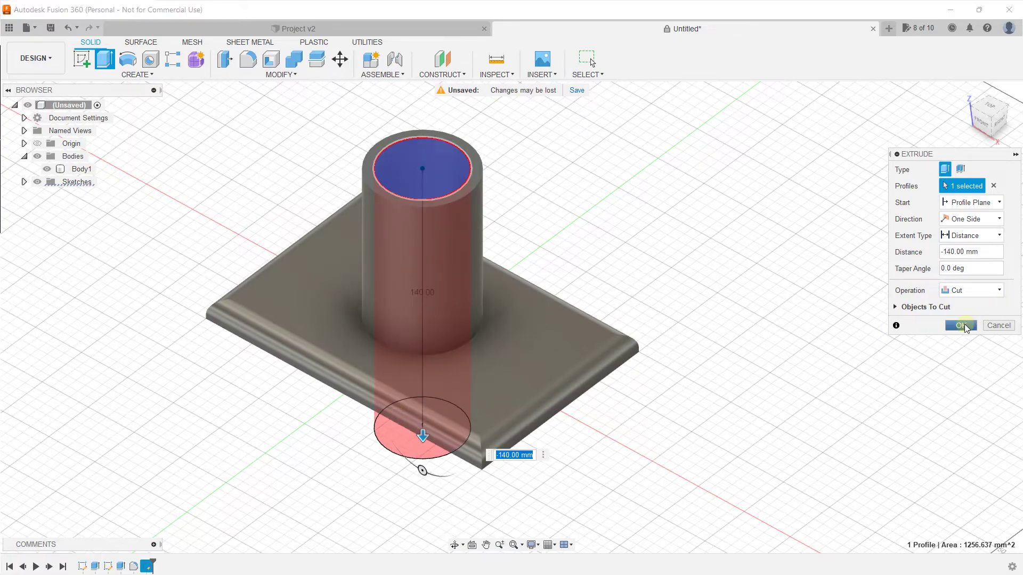
{"action": "left_click", "coordinate": [962, 326]}
{"action": "mouse_move", "coordinate": [702, 265]}
{"action": "middle_mouse_down", "text": "shift"}
{"action": "mouse_move", "coordinate": [714, 286]}
{"action": "mouse_move", "coordinate": [731, 255]}
{"action": "mouse_move", "coordinate": [543, 224]}
{"action": "mouse_move", "coordinate": [465, 253]}
{"action": "mouse_move", "coordinate": [509, 253]}
{"action": "mouse_move", "coordinate": [525, 212]}
{"action": "middle_mouse_up", "text": "shift"}
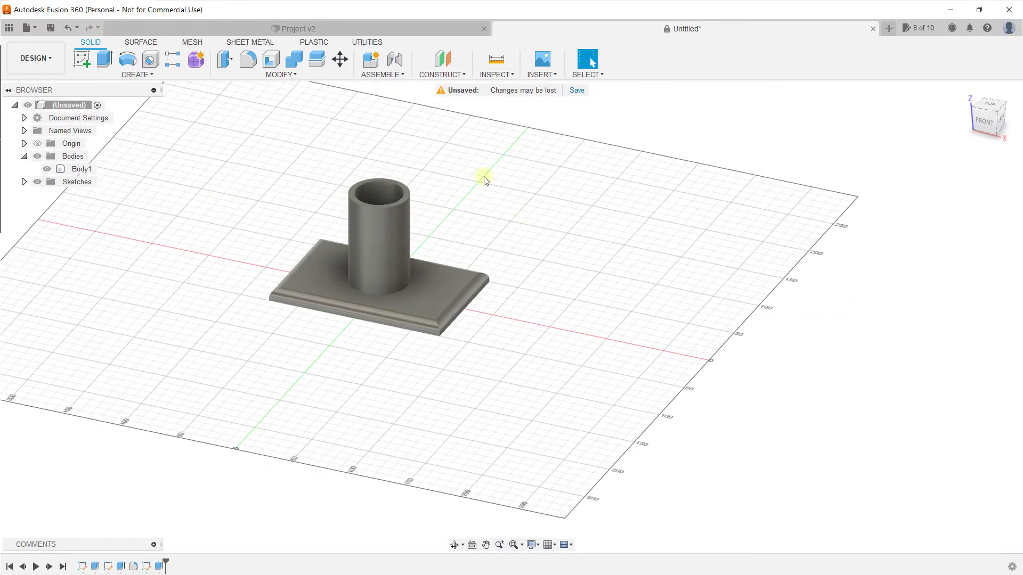
Zoom in, check the Assemble menu without choosing anything, and show the workspace list
{"action": "scroll", "coordinate": [459, 198], "scroll_direction": "up", "scroll_amount": 3}
{"action": "scroll", "coordinate": [416, 138], "scroll_direction": "up", "scroll_amount": 1}
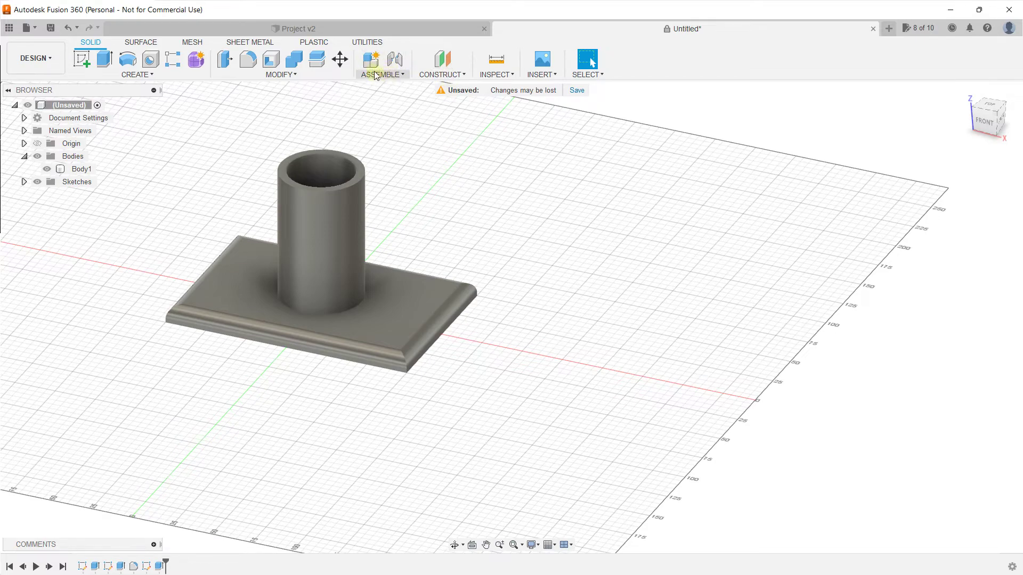
{"action": "left_click", "coordinate": [392, 74]}
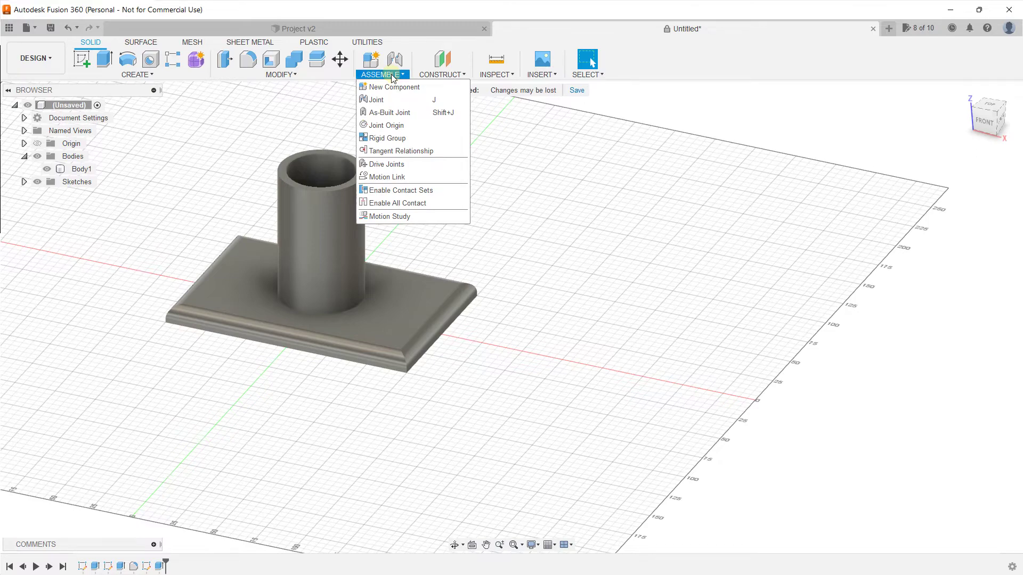
{"action": "left_click", "coordinate": [531, 237]}
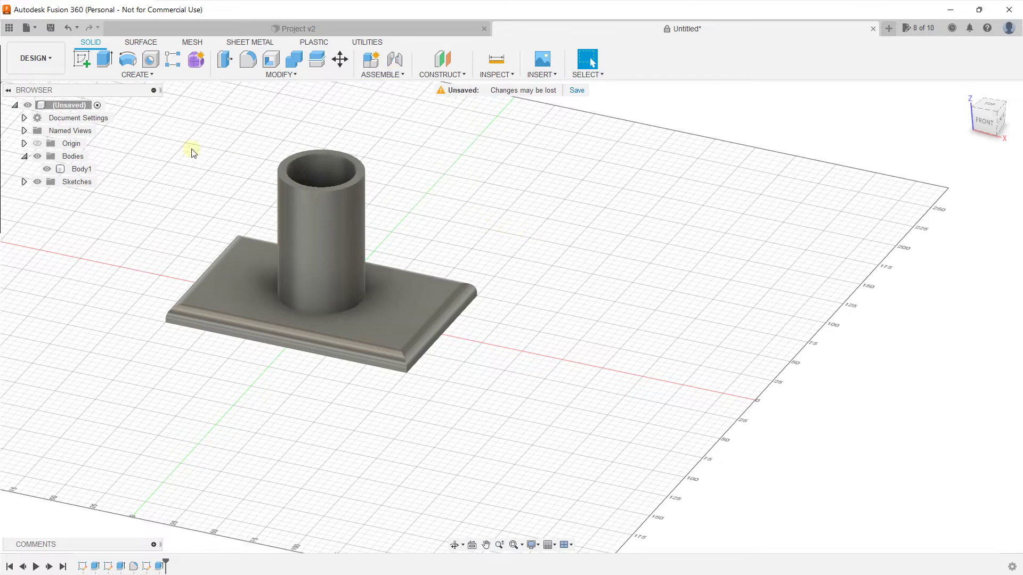
{"action": "left_click", "coordinate": [41, 56]}
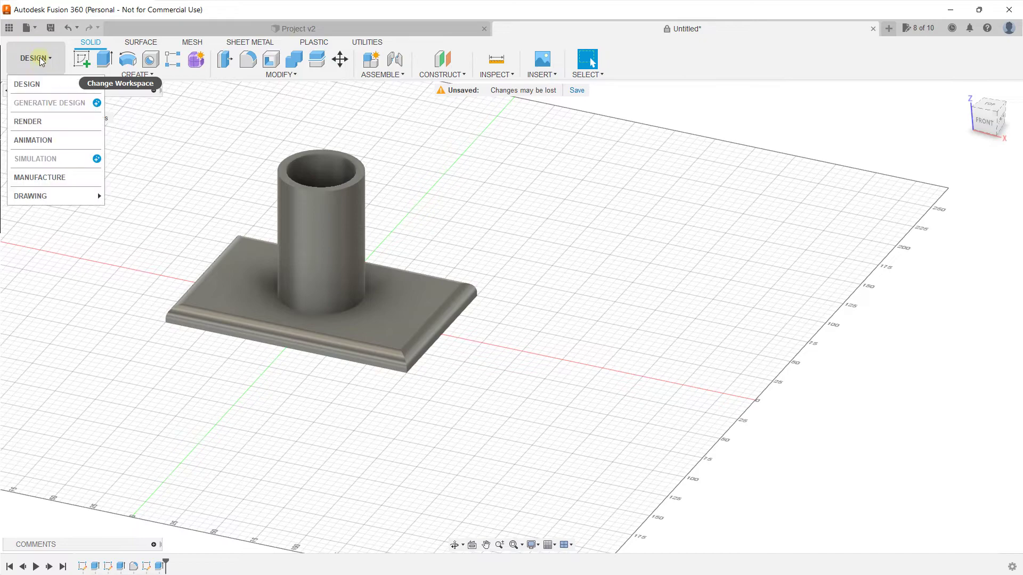
In the Render workspace, apply Metal > Gold > Gold - Polished to the body
{"action": "left_click", "coordinate": [36, 127]}
{"action": "mouse_move", "coordinate": [343, 252]}
{"action": "middle_mouse_down", "text": "shift"}
{"action": "mouse_move", "coordinate": [468, 290]}
{"action": "mouse_move", "coordinate": [762, 281]}
{"action": "mouse_move", "coordinate": [722, 308]}
{"action": "mouse_move", "coordinate": [701, 285]}
{"action": "mouse_move", "coordinate": [718, 277]}
{"action": "middle_mouse_up", "text": "shift"}
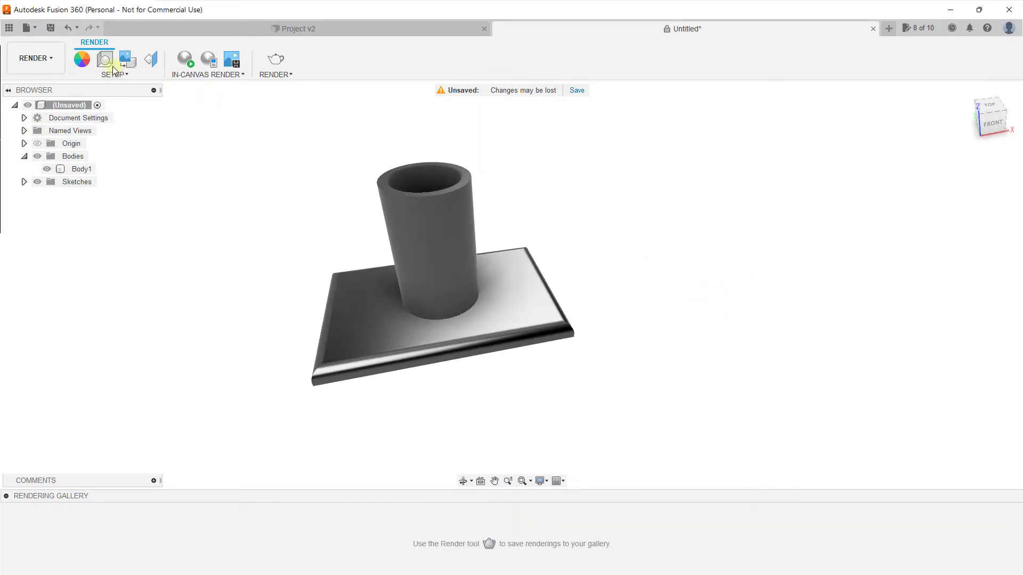
{"action": "mouse_move", "coordinate": [82, 60]}
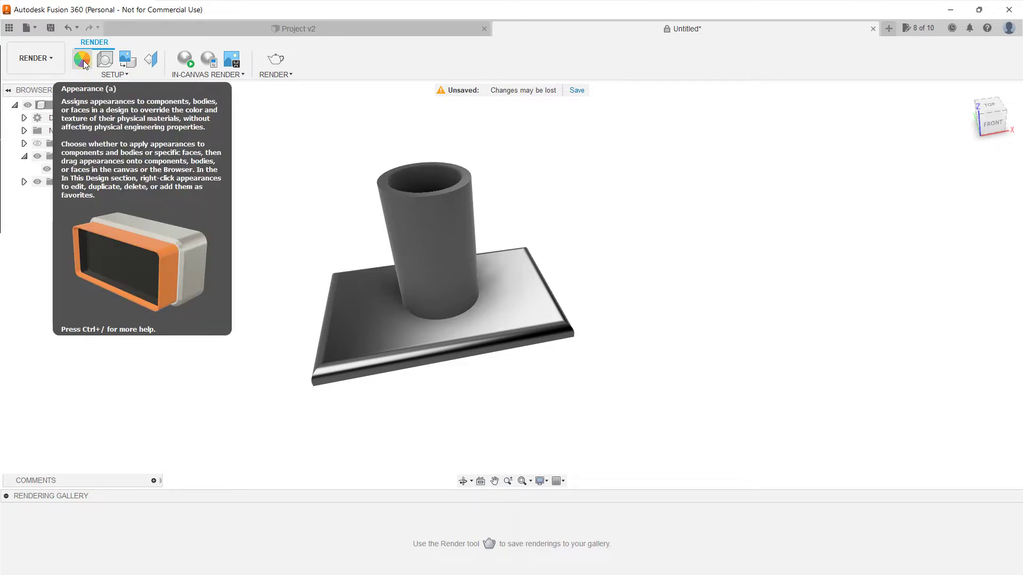
{"action": "left_click", "coordinate": [84, 63]}
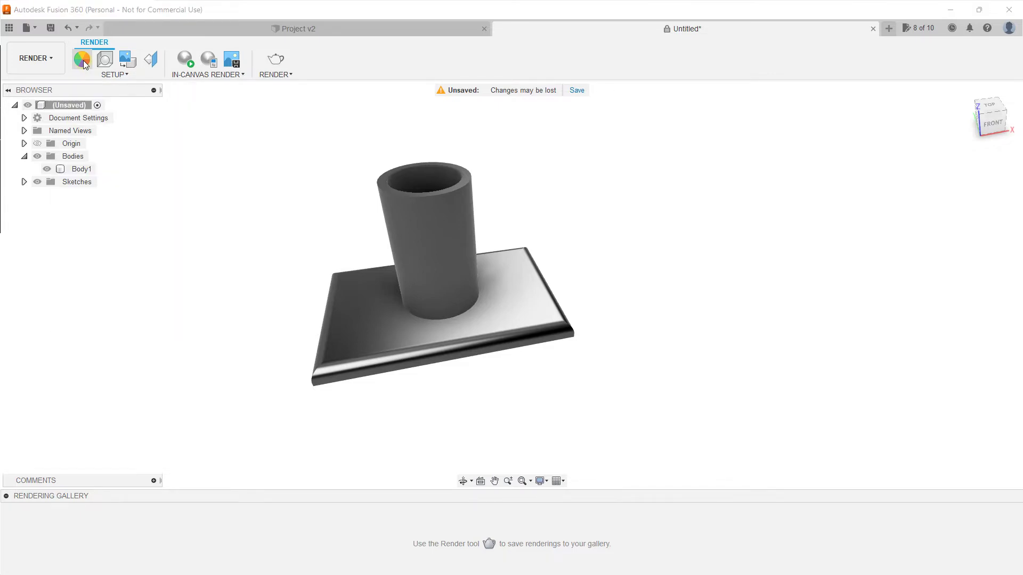
{"action": "scroll", "coordinate": [852, 403], "scroll_direction": "down", "scroll_amount": 1}
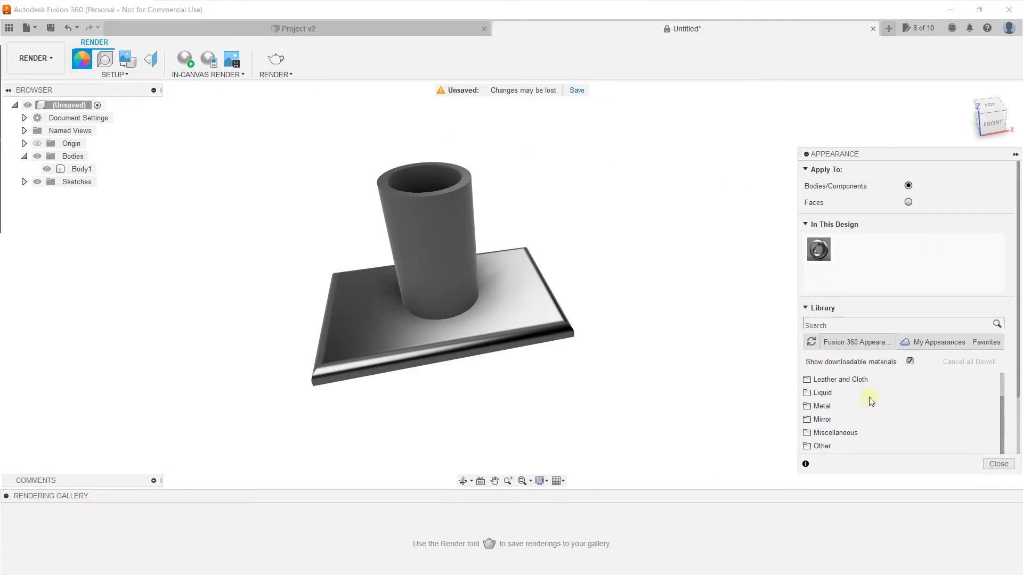
{"action": "left_click", "coordinate": [837, 406]}
{"action": "scroll", "coordinate": [836, 431], "scroll_direction": "down", "scroll_amount": 1}
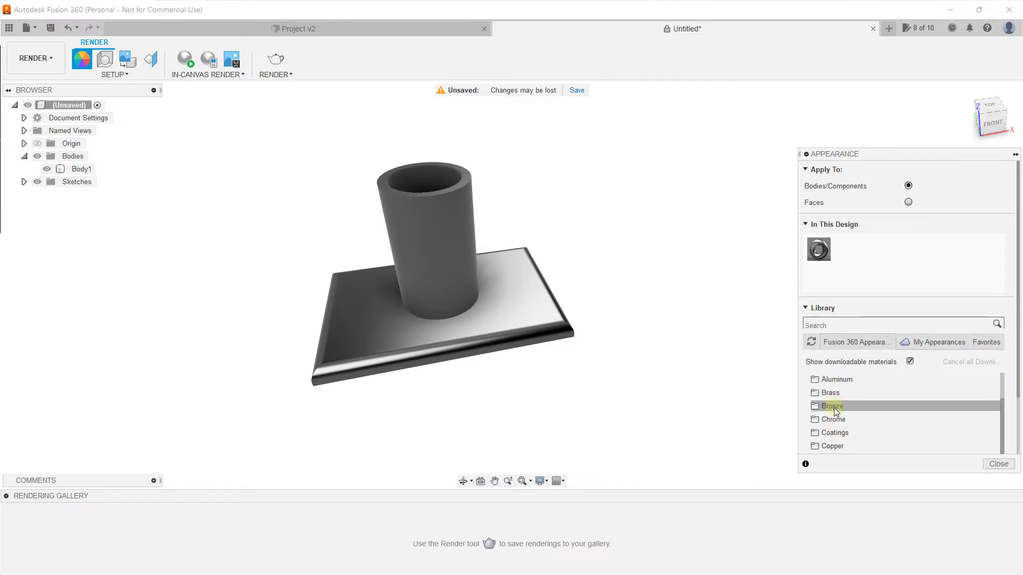
{"action": "scroll", "coordinate": [835, 411], "scroll_direction": "down", "scroll_amount": 1}
{"action": "scroll", "coordinate": [835, 411], "scroll_direction": "down", "scroll_amount": 1}
{"action": "scroll", "coordinate": [835, 411], "scroll_direction": "down", "scroll_amount": 1}
{"action": "scroll", "coordinate": [835, 411], "scroll_direction": "down", "scroll_amount": 1}
{"action": "scroll", "coordinate": [835, 411], "scroll_direction": "up", "scroll_amount": 1}
{"action": "scroll", "coordinate": [835, 410], "scroll_direction": "up", "scroll_amount": 1}
{"action": "scroll", "coordinate": [835, 408], "scroll_direction": "up", "scroll_amount": 1}
{"action": "left_click", "coordinate": [830, 419]}
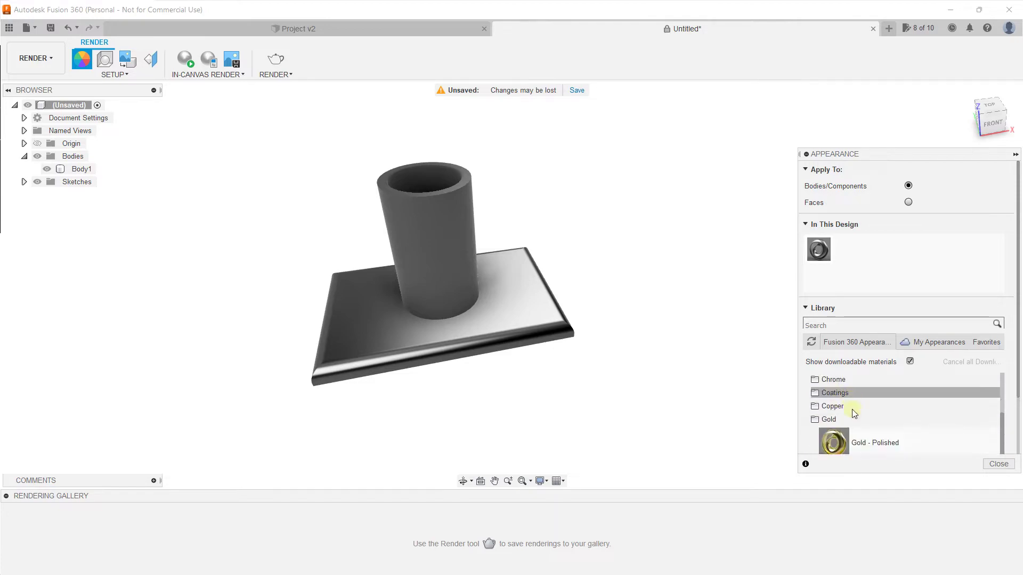
{"action": "left_click_drag", "start_coordinate": [833, 441], "coordinate": [512, 308]}
{"action": "mouse_move", "coordinate": [512, 308]}
{"action": "middle_mouse_down", "text": "shift"}
{"action": "mouse_move", "coordinate": [415, 284]}
{"action": "mouse_move", "coordinate": [373, 255]}
{"action": "middle_mouse_up", "text": "shift"}
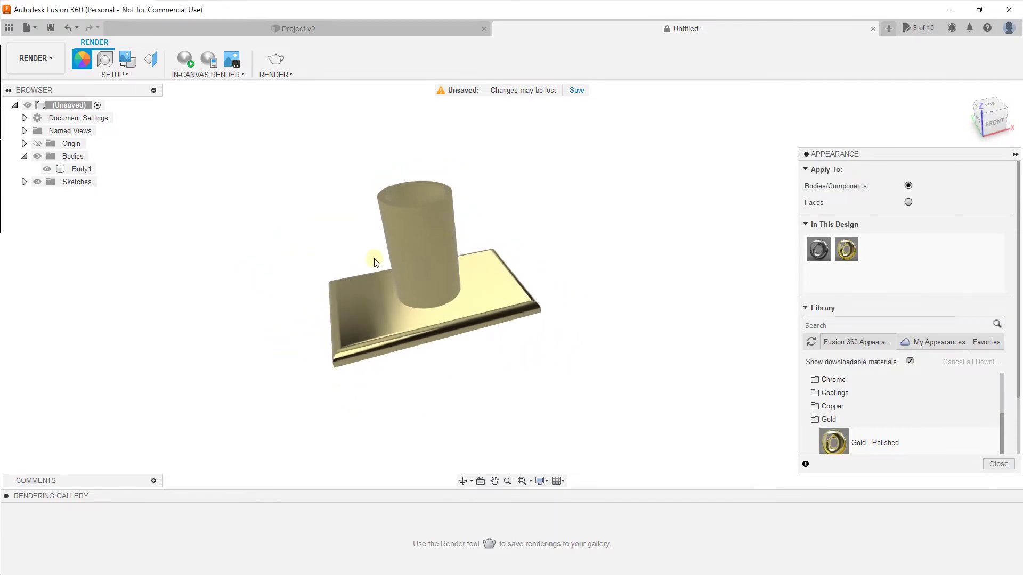
Edit the gold finish to colour RGB 217 192 91 and roughness 0.281
{"action": "double_click", "coordinate": [848, 251]}
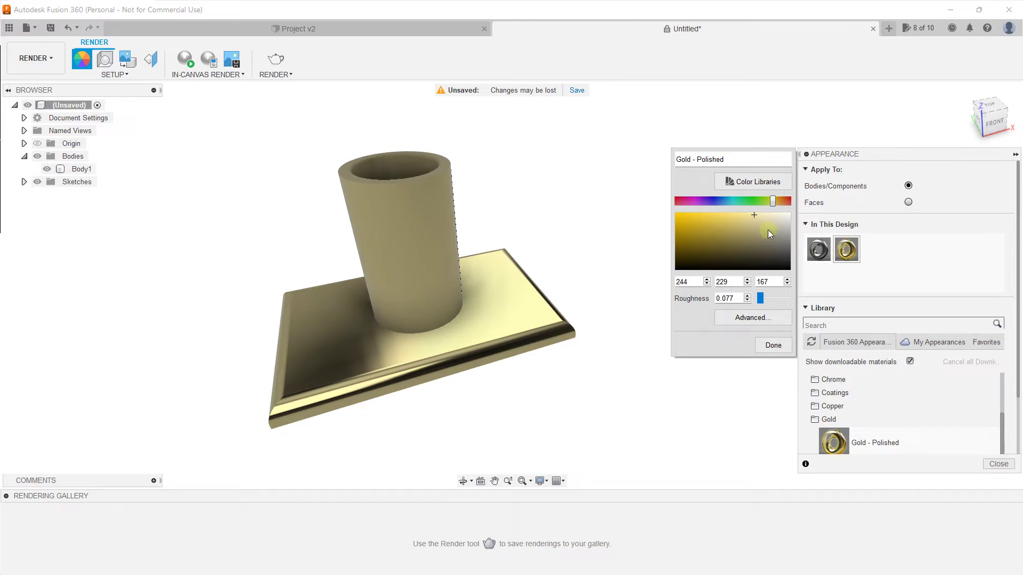
{"action": "mouse_move", "coordinate": [760, 220]}
{"action": "left_mouse_down"}
{"action": "mouse_move", "coordinate": [730, 232]}
{"action": "mouse_move", "coordinate": [724, 221]}
{"action": "left_mouse_up"}
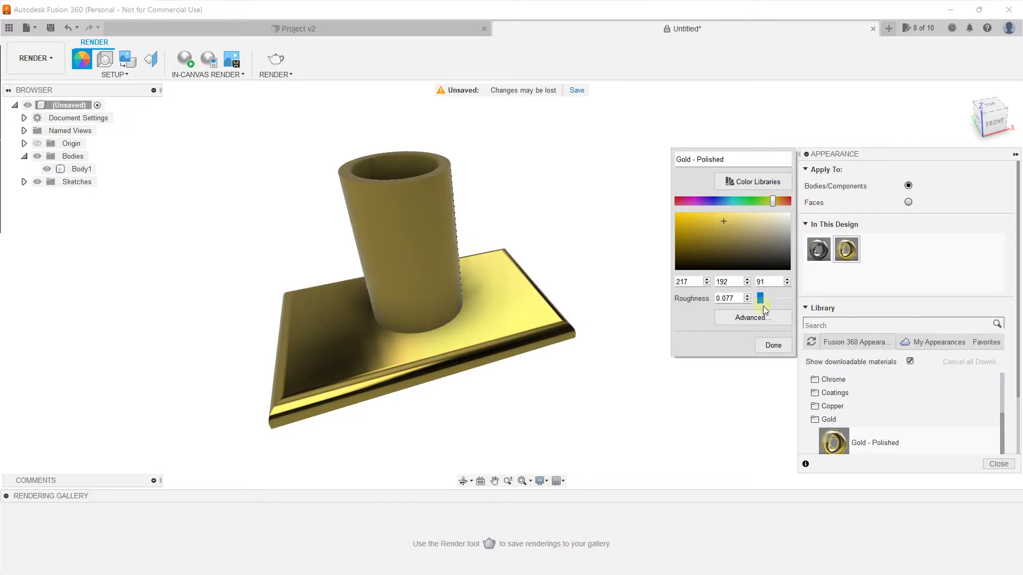
{"action": "left_click_drag", "start_coordinate": [762, 297], "coordinate": [766, 297]}
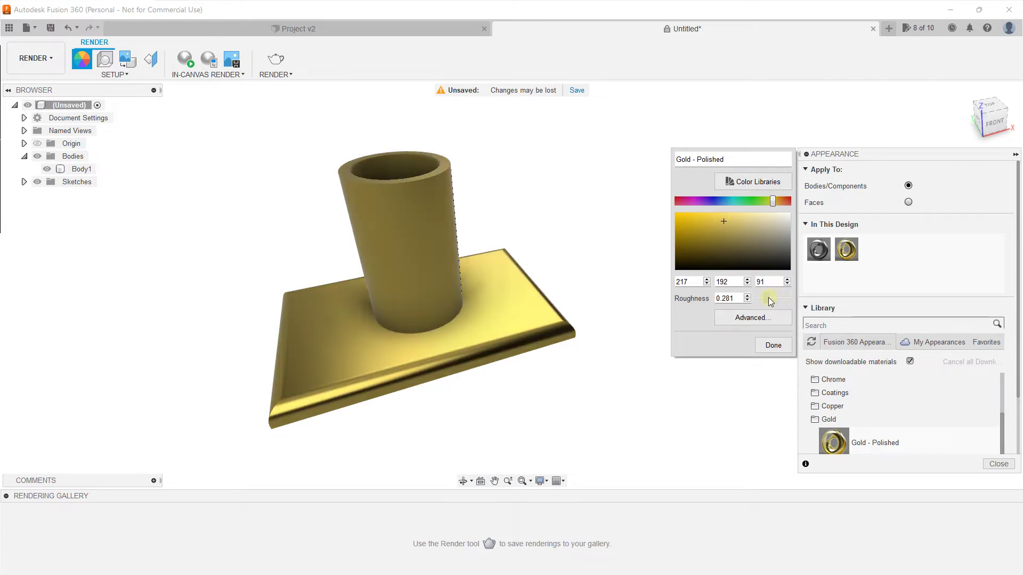
{"action": "left_click", "coordinate": [769, 318]}
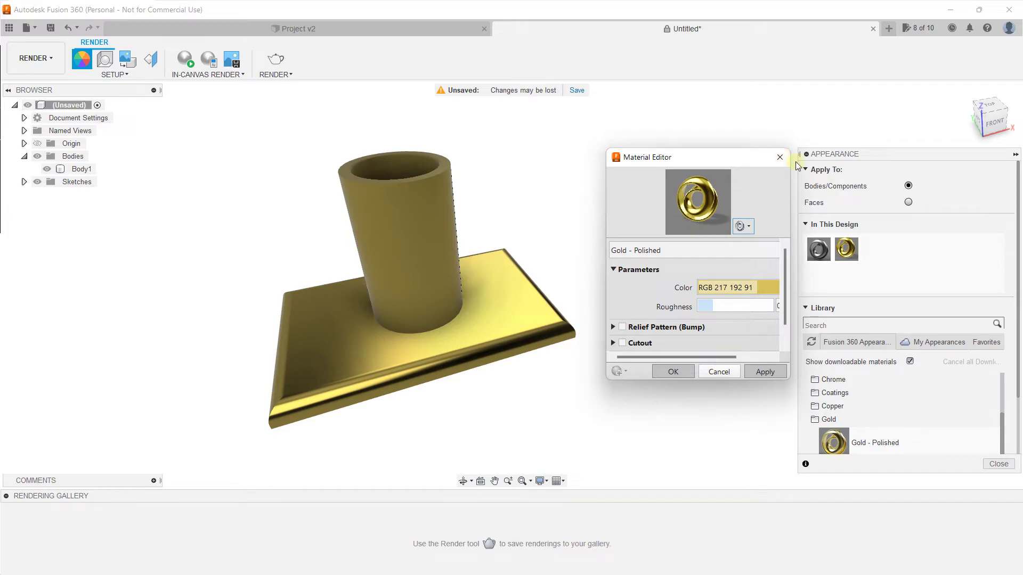
{"action": "left_click", "coordinate": [781, 158]}
{"action": "left_click", "coordinate": [992, 461]}
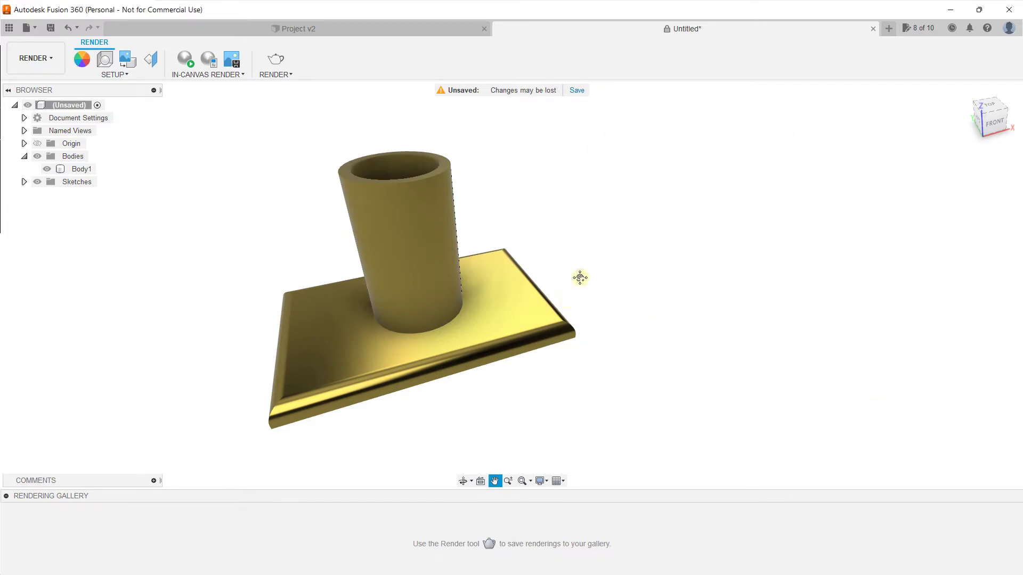
{"action": "left_click_drag", "start_coordinate": [580, 277], "coordinate": [594, 283]}
{"action": "left_click", "coordinate": [105, 59]}
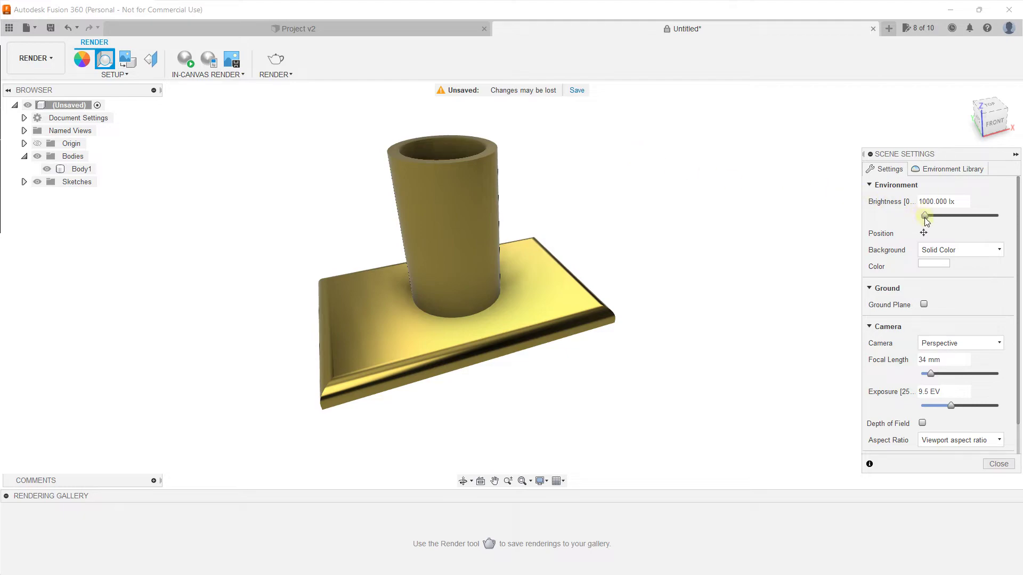
Set scene brightness to 1232.877 lx, focal length to 84 mm and exposure to 9.7 EV
{"action": "left_click_drag", "start_coordinate": [925, 220], "coordinate": [927, 218]}
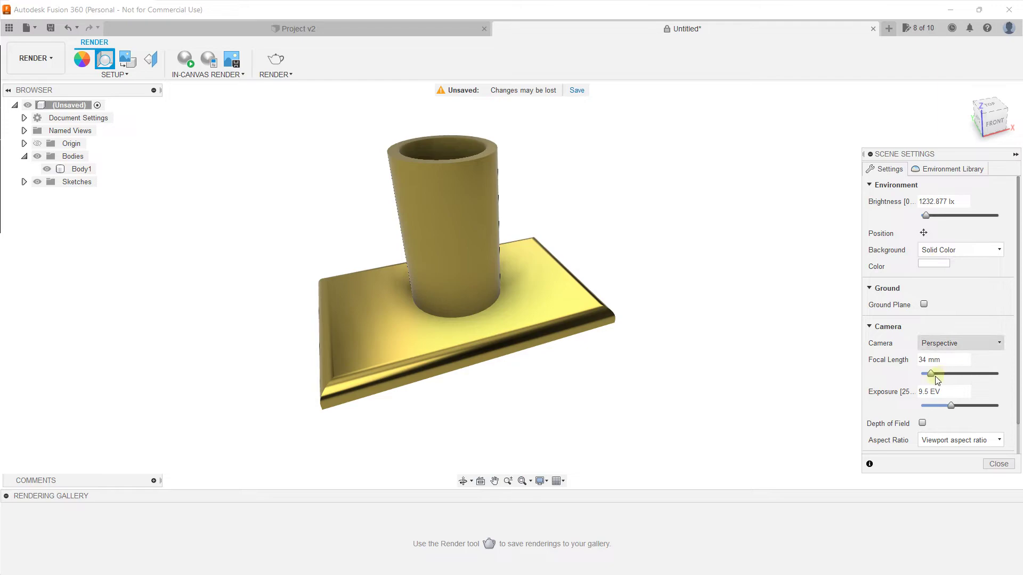
{"action": "mouse_move", "coordinate": [934, 372]}
{"action": "left_mouse_down"}
{"action": "mouse_move", "coordinate": [998, 368]}
{"action": "mouse_move", "coordinate": [915, 367]}
{"action": "mouse_move", "coordinate": [951, 368]}
{"action": "left_mouse_up"}
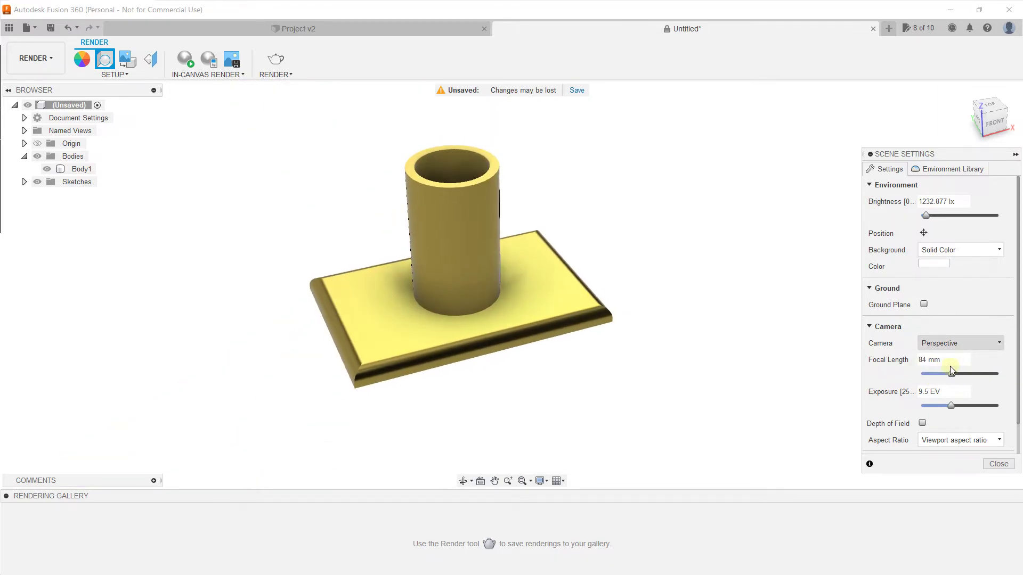
{"action": "left_click_drag", "start_coordinate": [952, 407], "coordinate": [951, 405]}
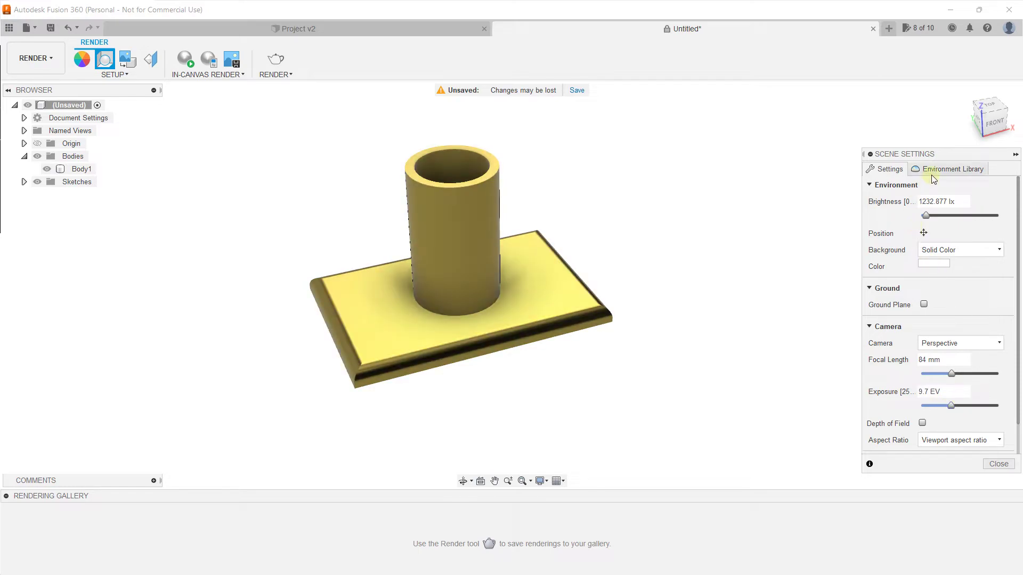
{"action": "left_click", "coordinate": [998, 464]}
Attempt a high-quality render and dismiss the save-before-rendering warning
{"action": "middle_click_drag", "start_coordinate": [380, 244], "coordinate": [406, 244], "text": "shift"}
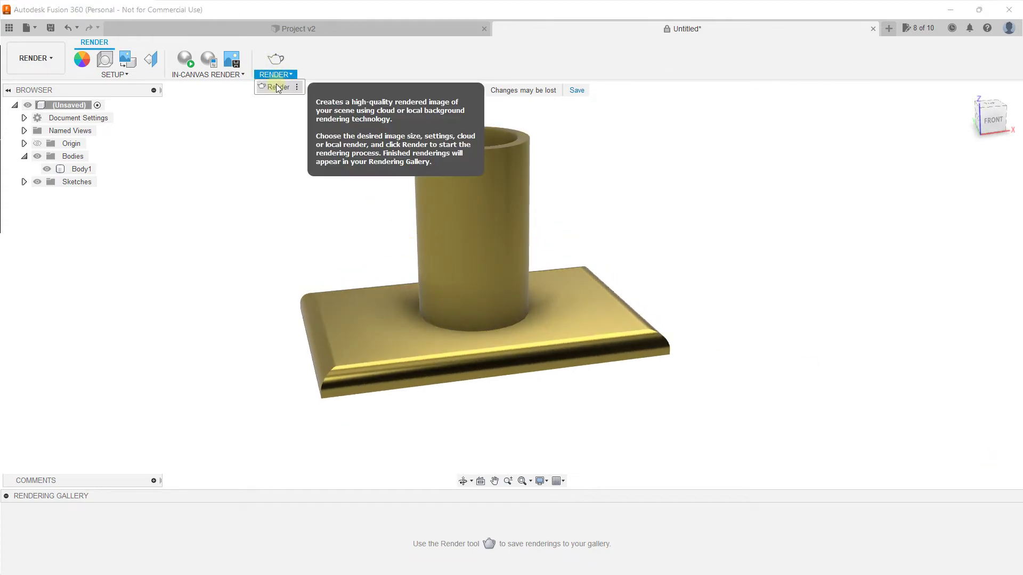
{"action": "left_click", "coordinate": [276, 87]}
{"action": "left_click", "coordinate": [590, 307]}
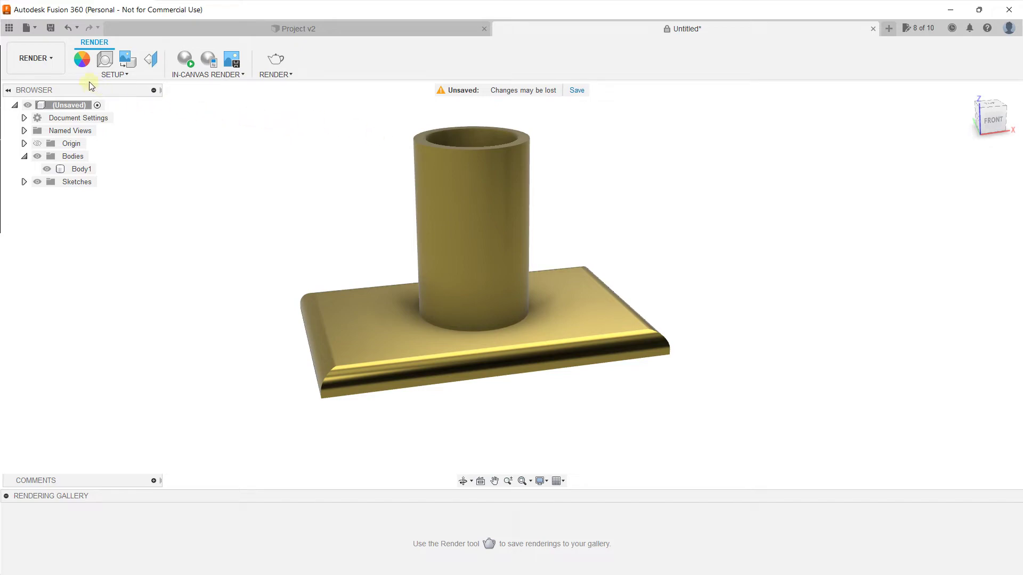
{"action": "left_click", "coordinate": [37, 64]}
Return to the Design workspace and start a new sketch on the front origin plane
{"action": "left_click", "coordinate": [36, 78]}
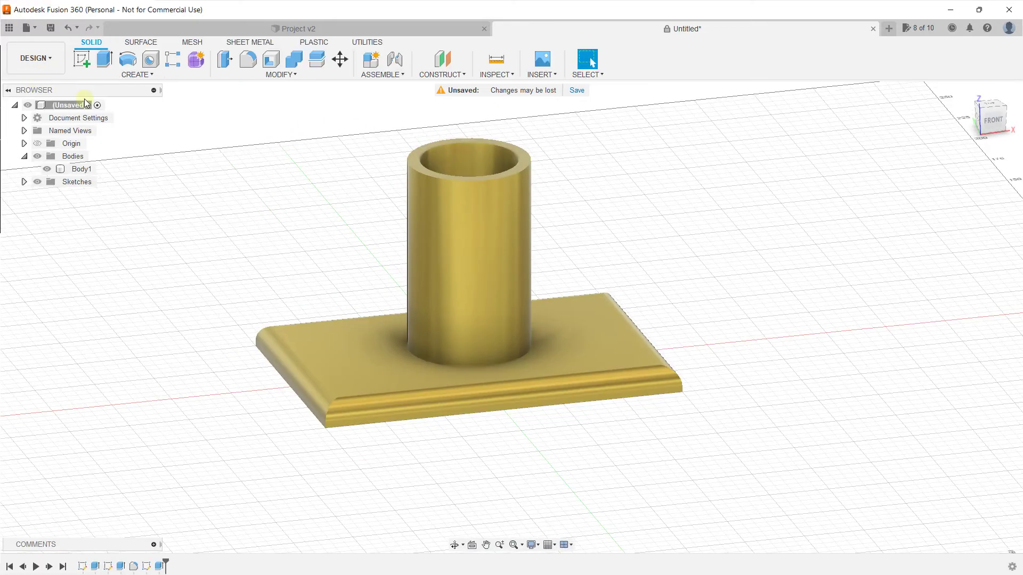
{"action": "scroll", "coordinate": [416, 243], "scroll_direction": "down", "scroll_amount": 3}
{"action": "scroll", "coordinate": [325, 232], "scroll_direction": "down", "scroll_amount": 2}
{"action": "left_click", "coordinate": [396, 223]}
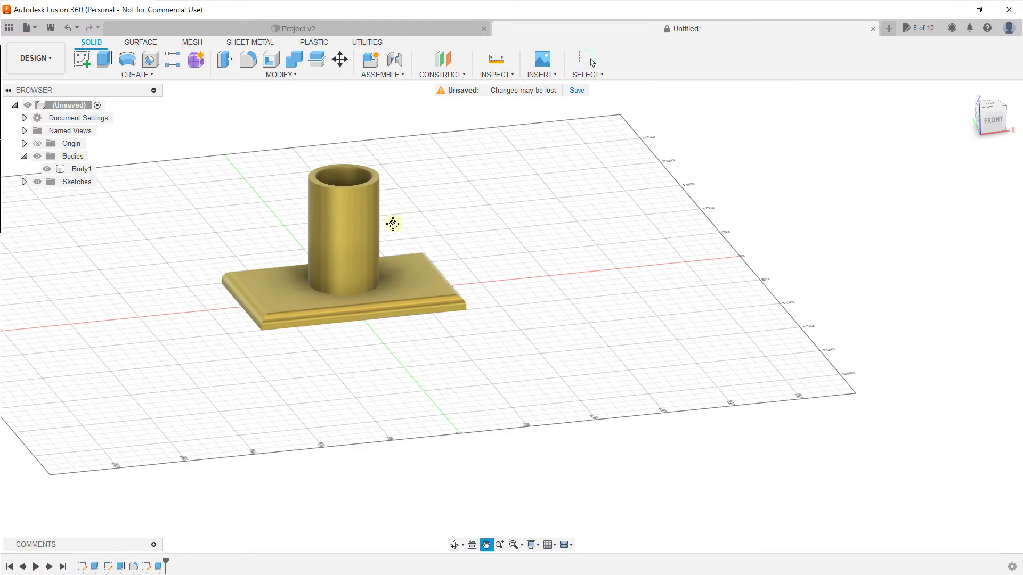
{"action": "scroll", "coordinate": [396, 224], "scroll_direction": "up", "scroll_amount": 3}
{"action": "mouse_move", "coordinate": [396, 224]}
{"action": "middle_mouse_down", "text": "shift"}
{"action": "mouse_move", "coordinate": [418, 223]}
{"action": "mouse_move", "coordinate": [239, 219]}
{"action": "mouse_move", "coordinate": [338, 217]}
{"action": "middle_mouse_up", "text": "shift"}
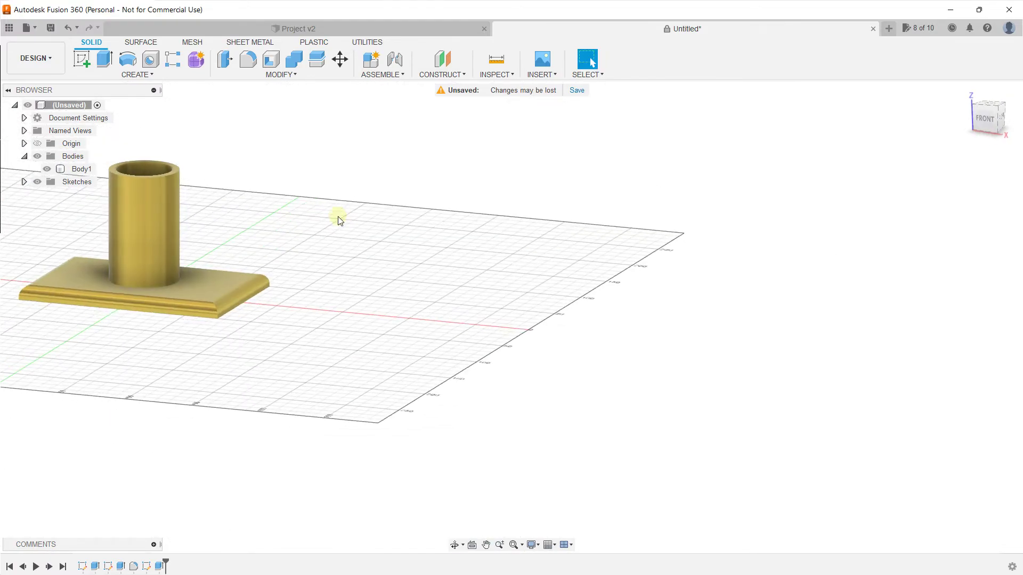
{"action": "left_click", "coordinate": [151, 76]}
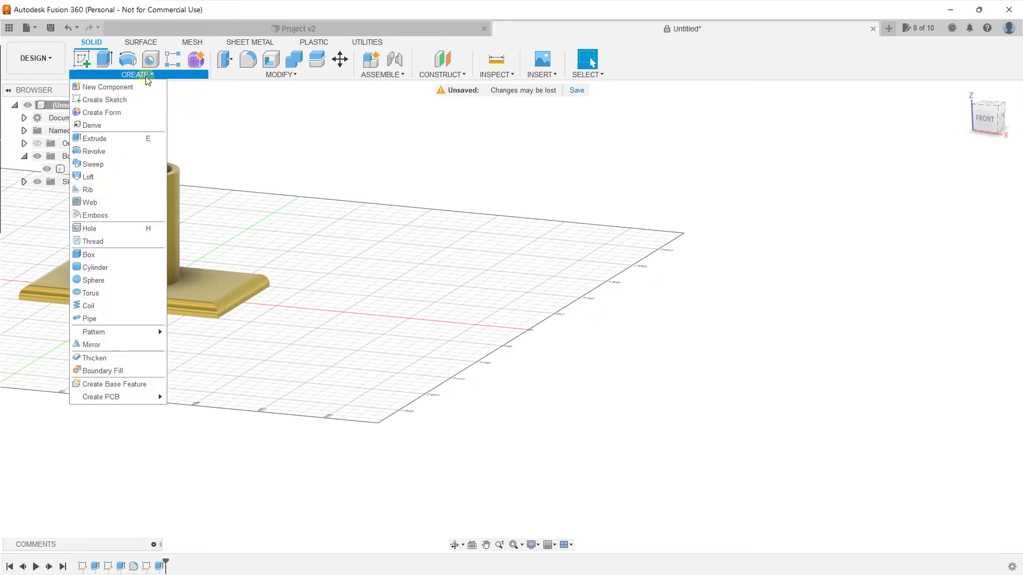
{"action": "left_click", "coordinate": [135, 102]}
{"action": "mouse_move", "coordinate": [359, 268]}
{"action": "middle_mouse_down", "text": "shift"}
{"action": "mouse_move", "coordinate": [363, 282]}
{"action": "mouse_move", "coordinate": [338, 285]}
{"action": "mouse_move", "coordinate": [373, 277]}
{"action": "middle_mouse_up", "text": "shift"}
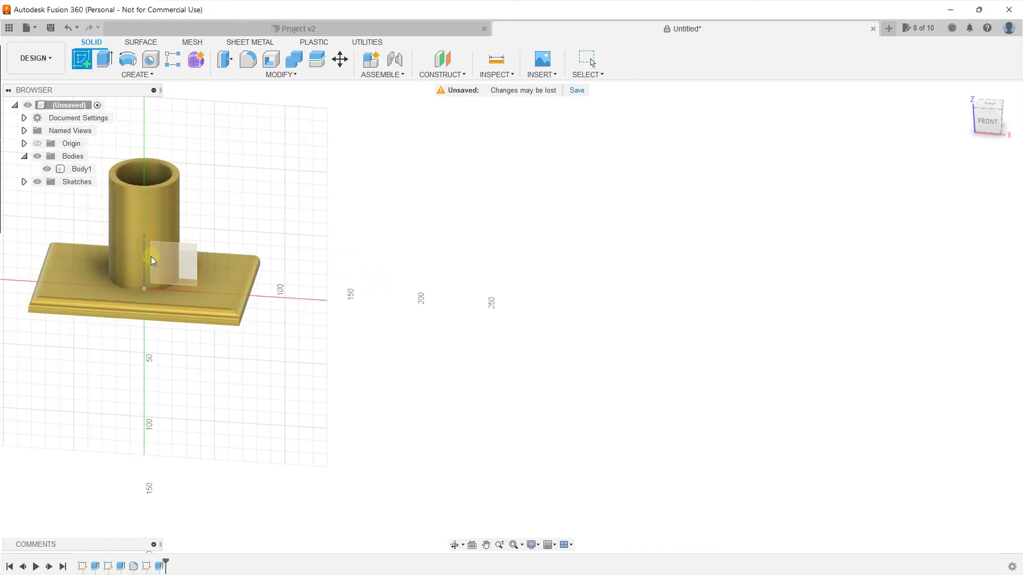
{"action": "left_click", "coordinate": [180, 261]}
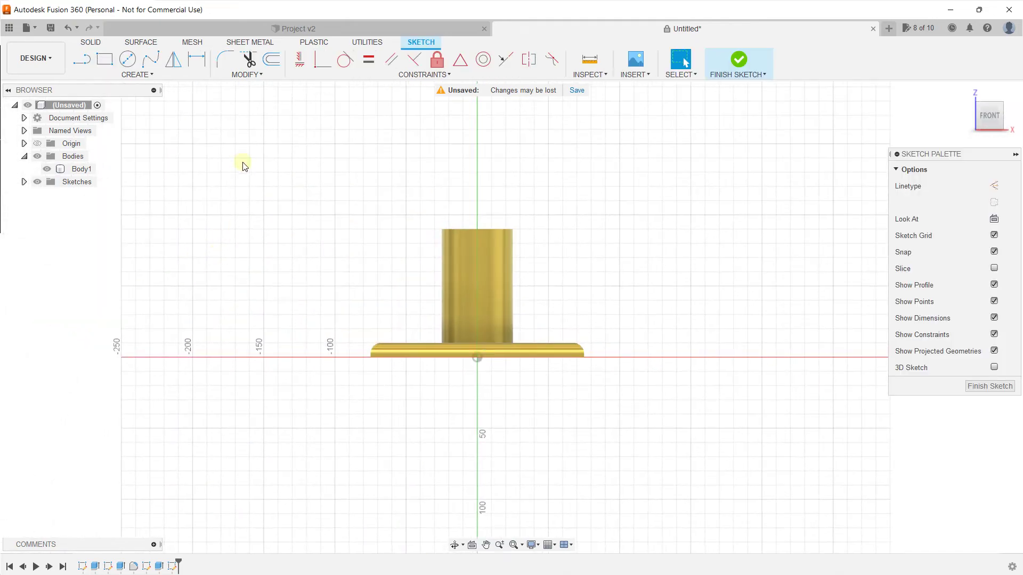
Draw a wavy S-shaped fit-point spline beside the model and finish the sketch
{"action": "left_click", "coordinate": [152, 59]}
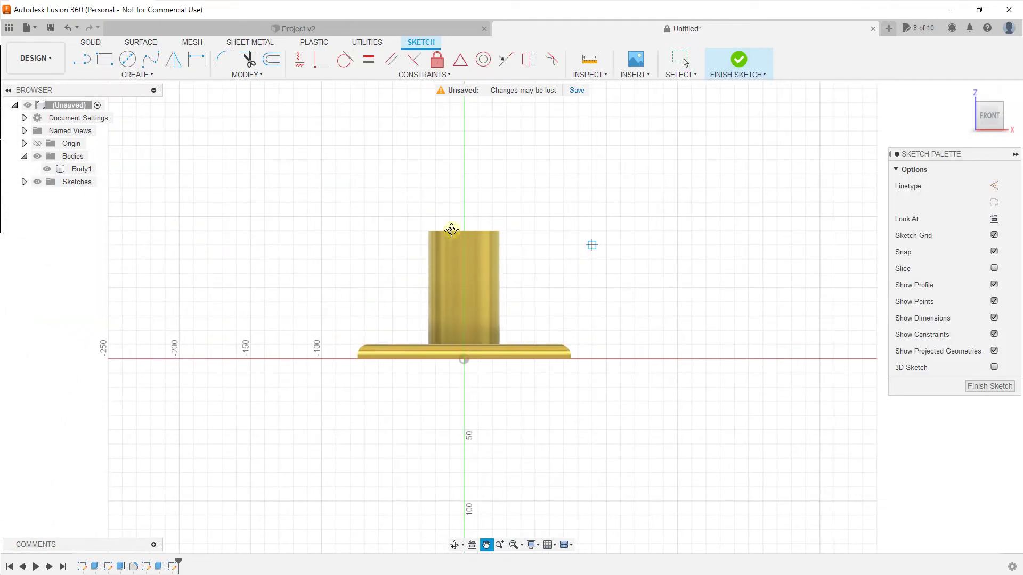
{"action": "middle_click_drag", "start_coordinate": [626, 253], "coordinate": [450, 262]}
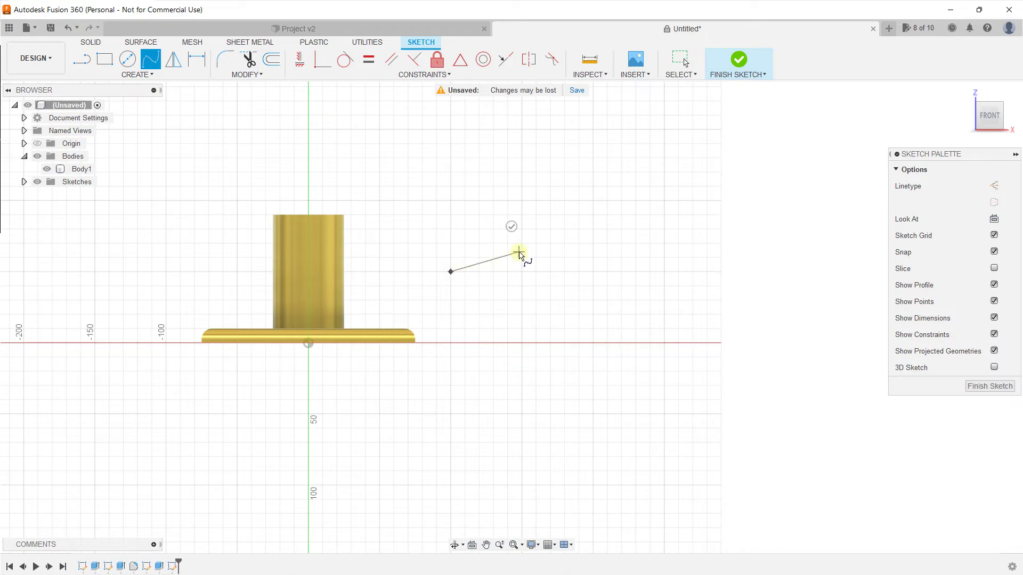
{"action": "left_click", "coordinate": [571, 272]}
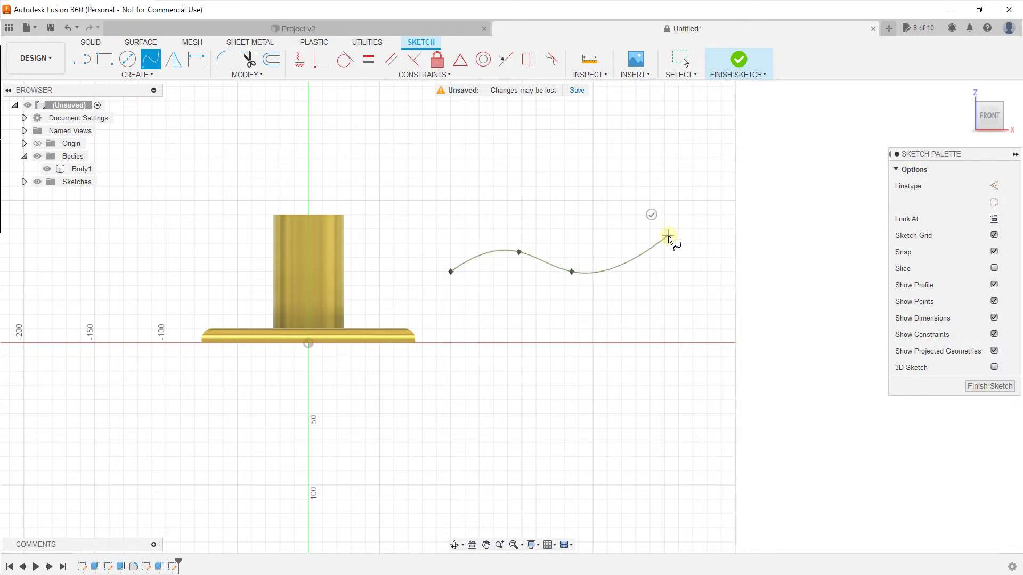
{"action": "left_click", "coordinate": [668, 236]}
{"action": "key", "text": "Escape"}
{"action": "mouse_move", "coordinate": [647, 237]}
{"action": "middle_mouse_down", "text": "shift"}
{"action": "mouse_move", "coordinate": [590, 279]}
{"action": "mouse_move", "coordinate": [596, 253]}
{"action": "mouse_move", "coordinate": [630, 253]}
{"action": "mouse_move", "coordinate": [610, 260]}
{"action": "middle_mouse_up", "text": "shift"}
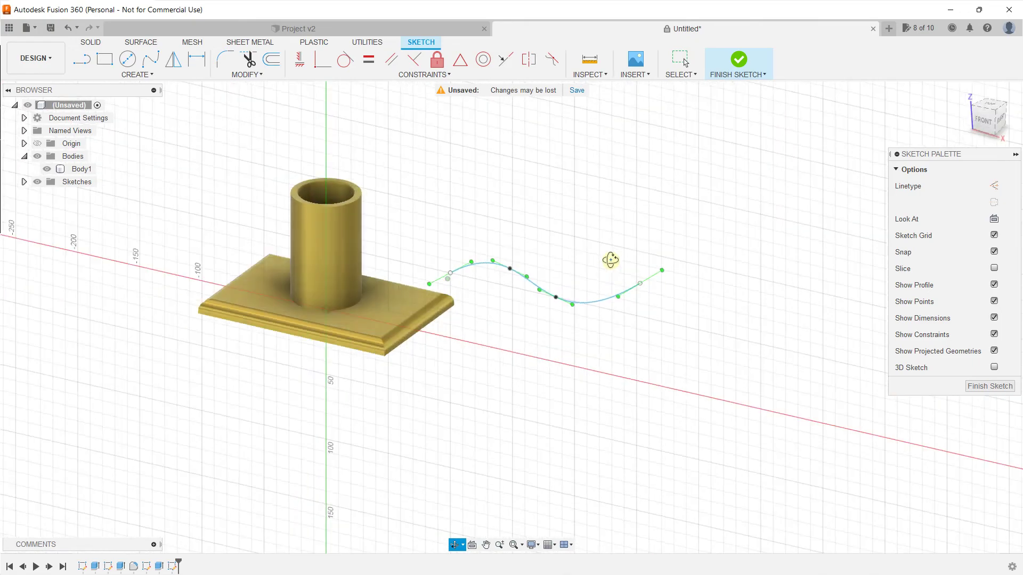
{"action": "left_click", "coordinate": [738, 59]}
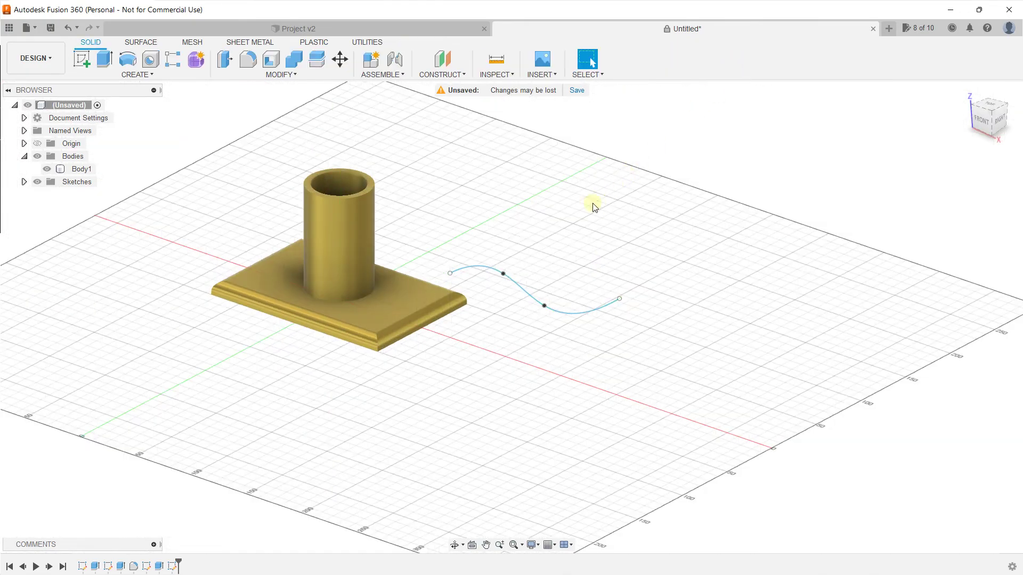
Create a 240 mm ruled surface from the wavy spline as Body2
{"action": "left_click", "coordinate": [137, 43]}
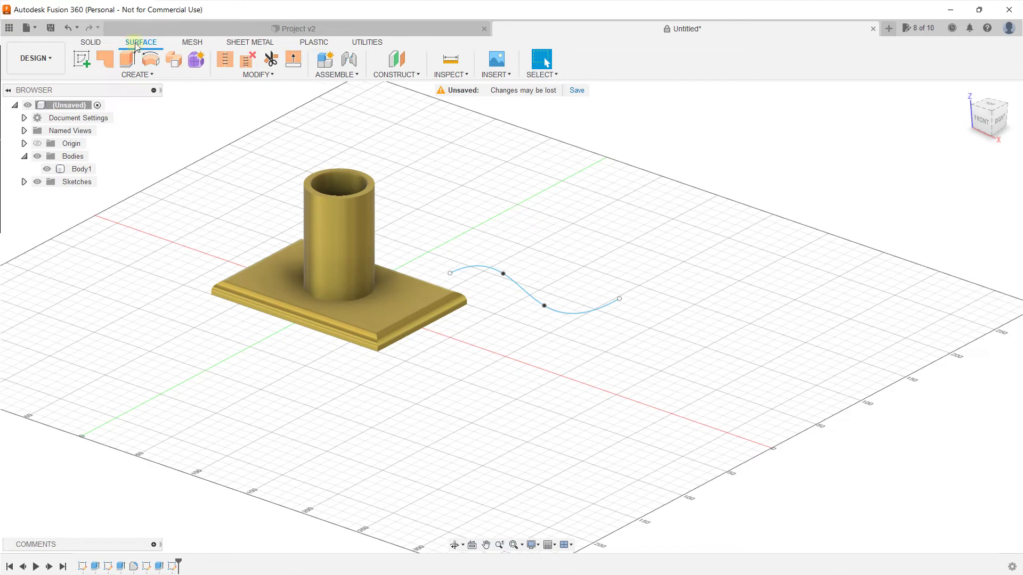
{"action": "left_click", "coordinate": [128, 74]}
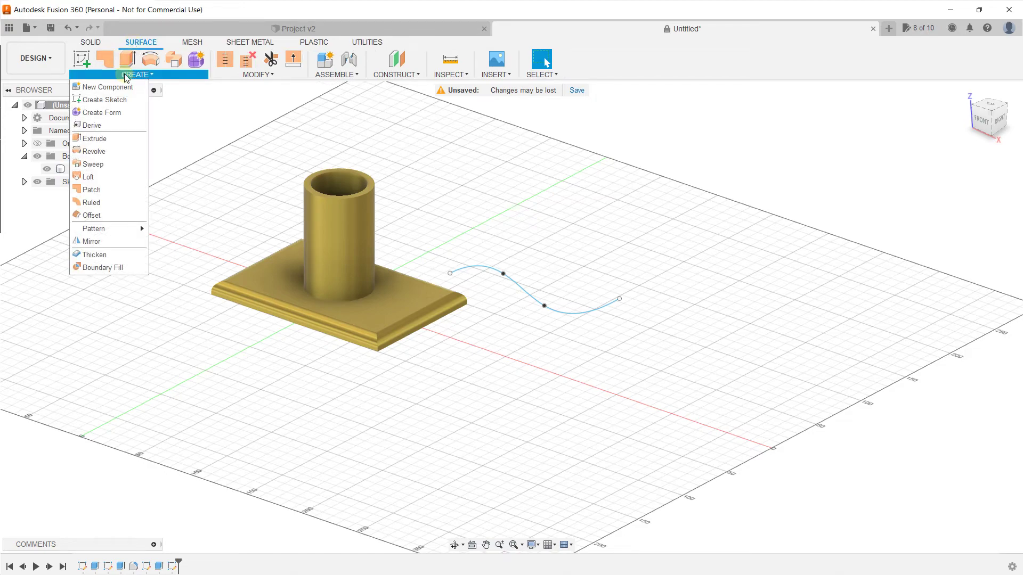
{"action": "left_click", "coordinate": [92, 203]}
{"action": "left_click", "coordinate": [522, 281]}
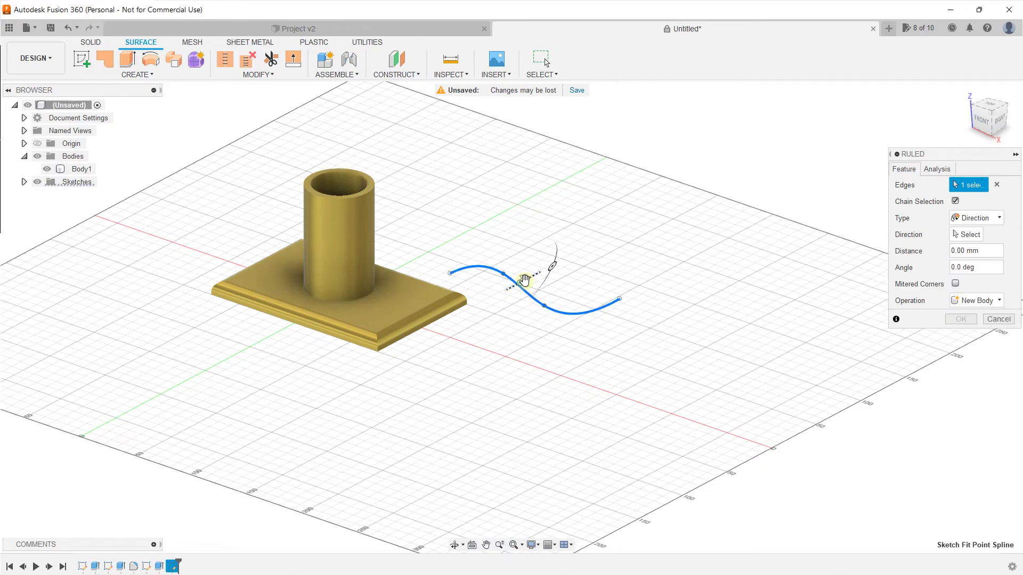
{"action": "left_click_drag", "start_coordinate": [576, 233], "coordinate": [731, 160]}
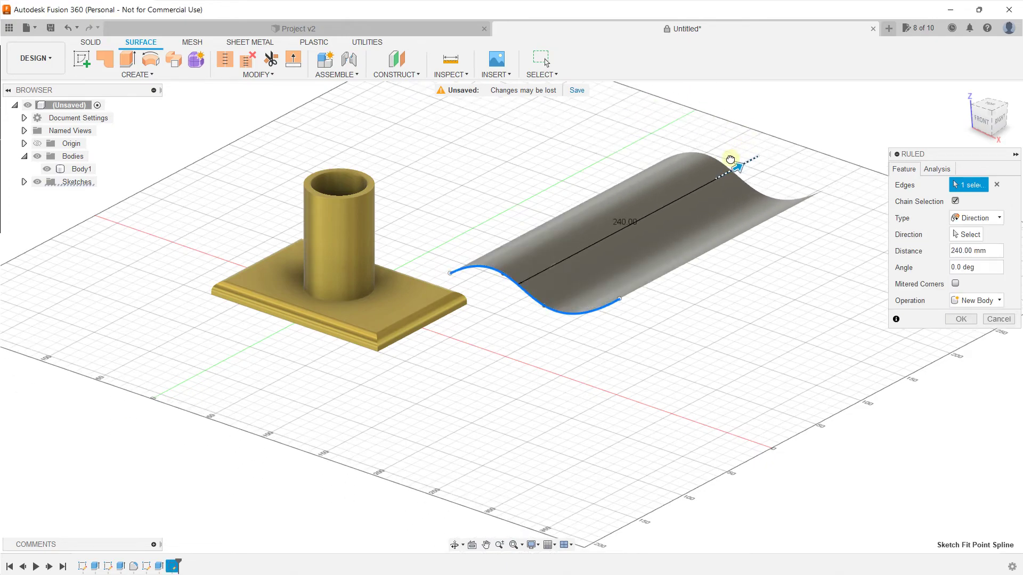
{"action": "mouse_move", "coordinate": [648, 243]}
{"action": "middle_mouse_down", "text": "shift"}
{"action": "mouse_move", "coordinate": [660, 249]}
{"action": "mouse_move", "coordinate": [720, 231]}
{"action": "middle_mouse_up", "text": "shift"}
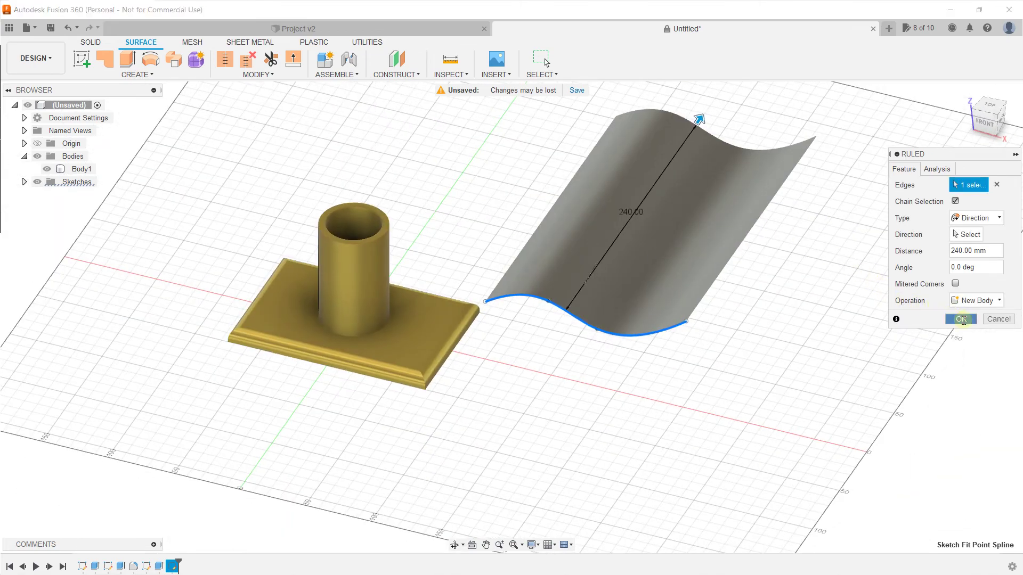
{"action": "left_click", "coordinate": [961, 319]}
{"action": "middle_click_drag", "start_coordinate": [802, 299], "coordinate": [804, 303], "text": "shift"}
Select the new wavy surface face and start the Thicken command
{"action": "left_click", "coordinate": [666, 212]}
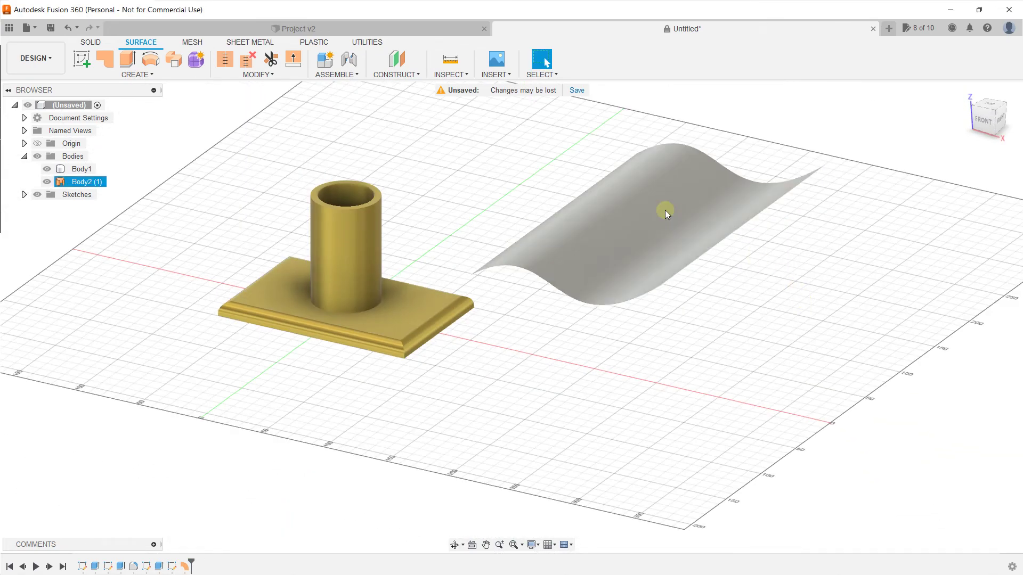
{"action": "left_click", "coordinate": [664, 209]}
{"action": "left_click", "coordinate": [139, 74]}
{"action": "left_click", "coordinate": [95, 255]}
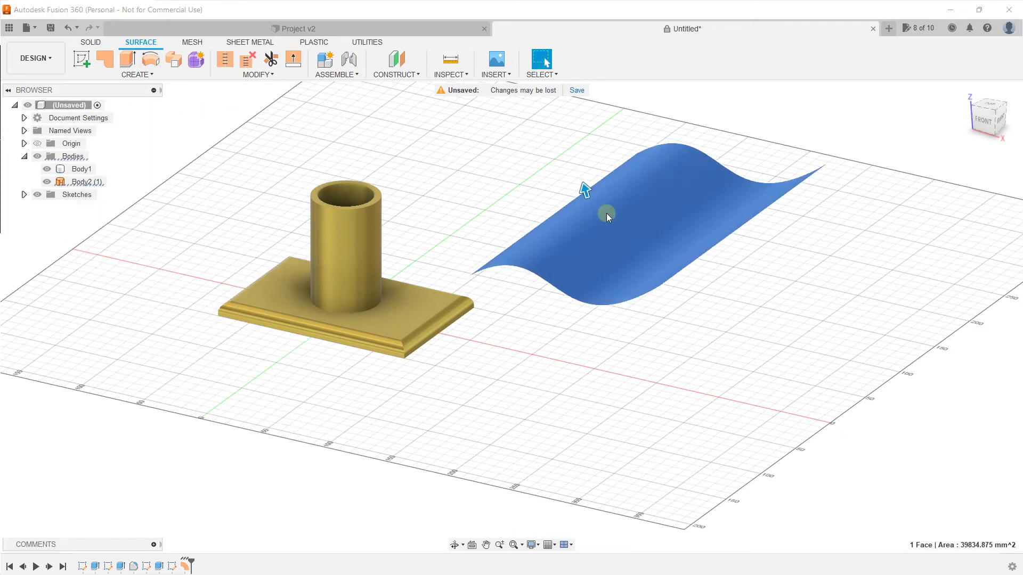
Thicken the wavy surface to a 5 mm solid sheet
{"action": "left_click_drag", "start_coordinate": [582, 173], "coordinate": [590, 200]}
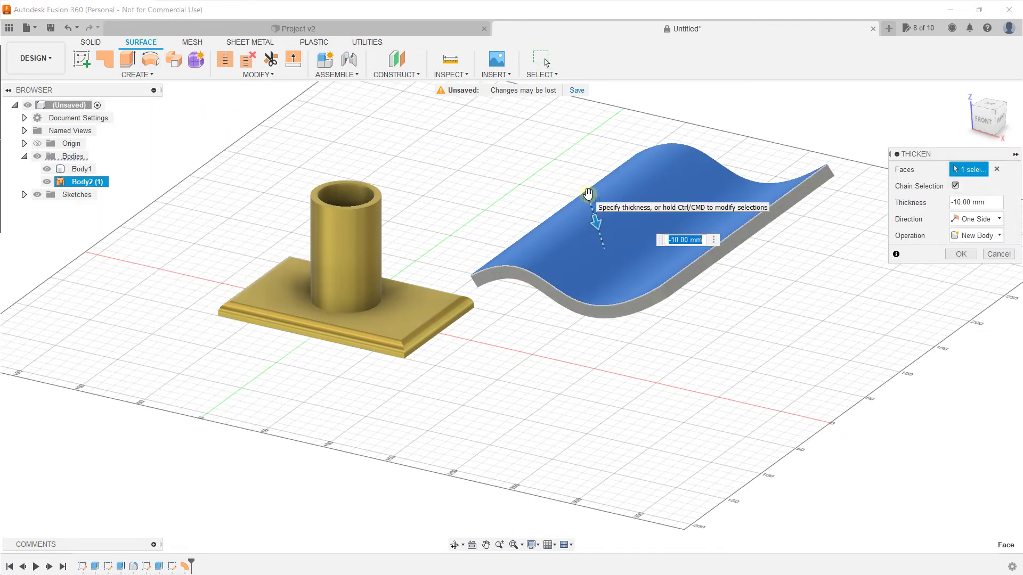
{"action": "scroll", "coordinate": [590, 200], "scroll_direction": "down", "scroll_amount": 2}
{"action": "scroll", "coordinate": [590, 199], "scroll_direction": "up", "scroll_amount": 2}
{"action": "scroll", "coordinate": [591, 213], "scroll_direction": "up", "scroll_amount": 3}
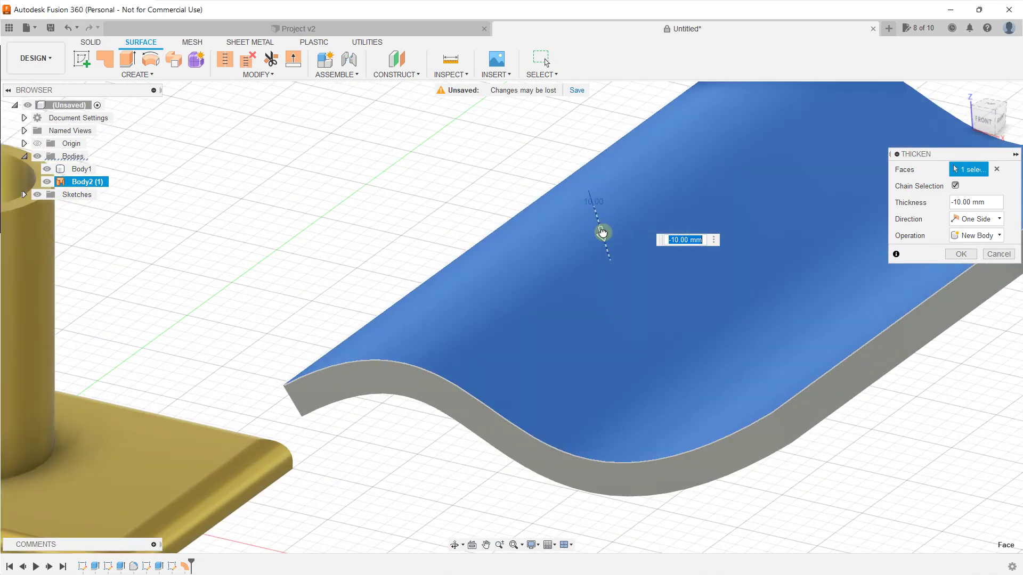
{"action": "left_click_drag", "start_coordinate": [597, 214], "coordinate": [598, 216]}
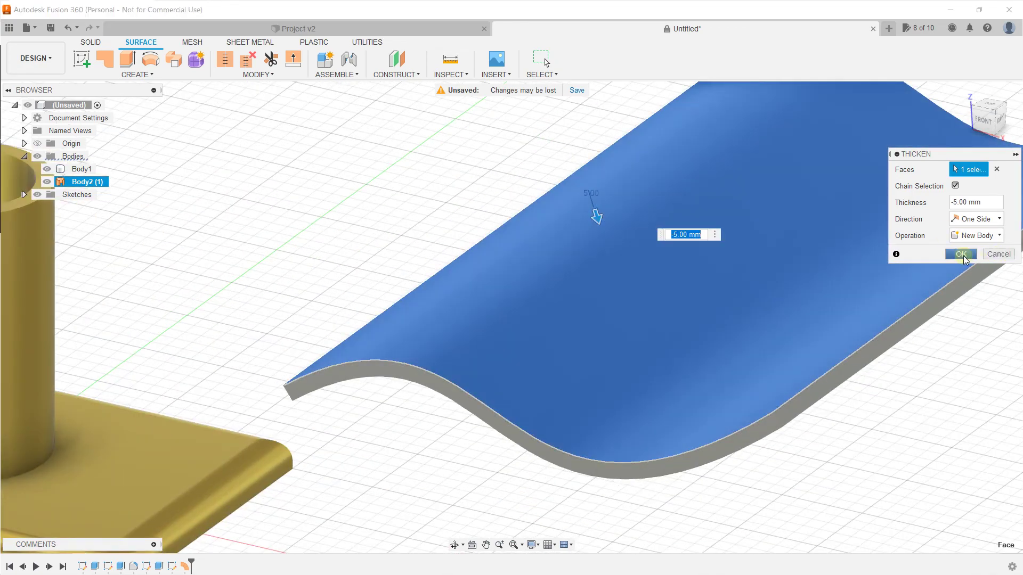
{"action": "left_click", "coordinate": [961, 255]}
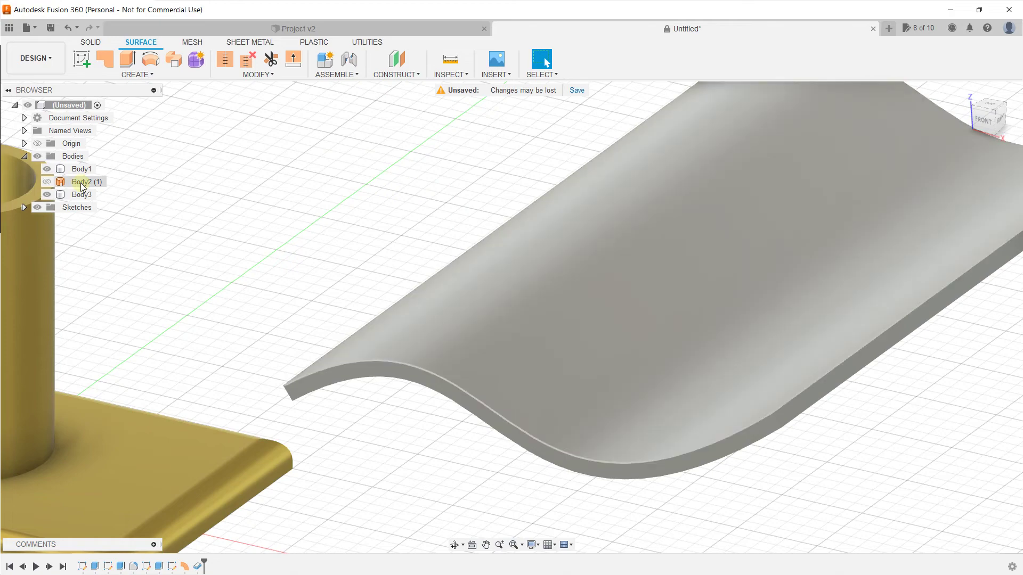
Check the surface Body2 (1) and the new solid Body3, orbiting around both models
{"action": "left_click", "coordinate": [82, 182]}
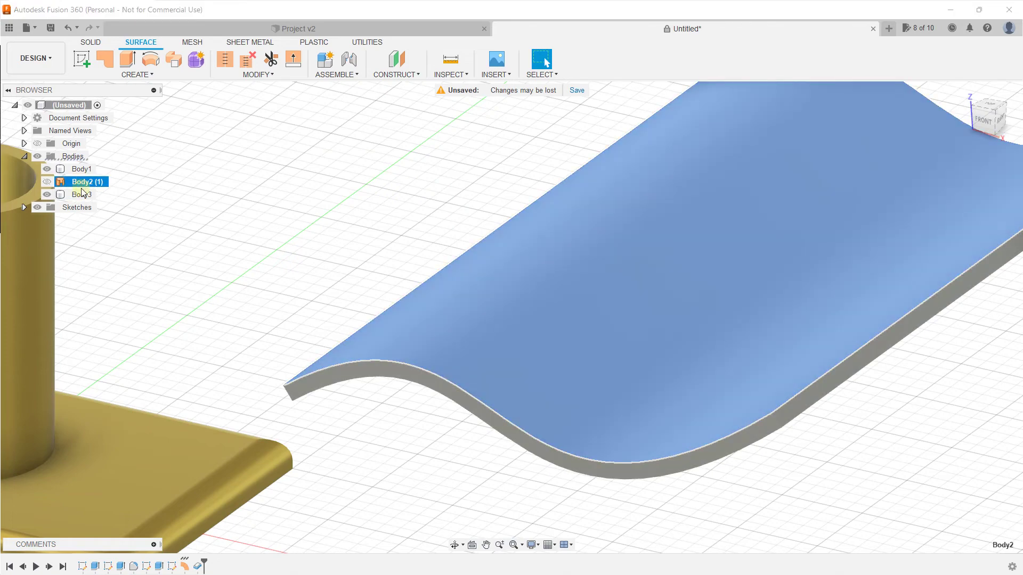
{"action": "left_click", "coordinate": [82, 194]}
{"action": "scroll", "coordinate": [538, 242], "scroll_direction": "down", "scroll_amount": 5}
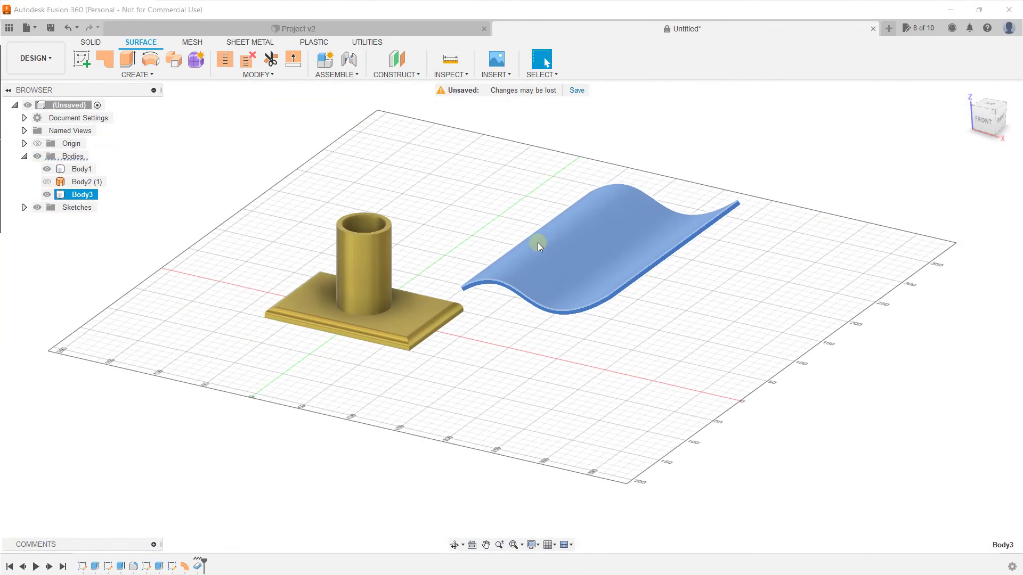
{"action": "middle_click_drag", "start_coordinate": [538, 245], "coordinate": [641, 225], "text": "shift"}
{"action": "left_click_drag", "start_coordinate": [553, 236], "coordinate": [537, 235]}
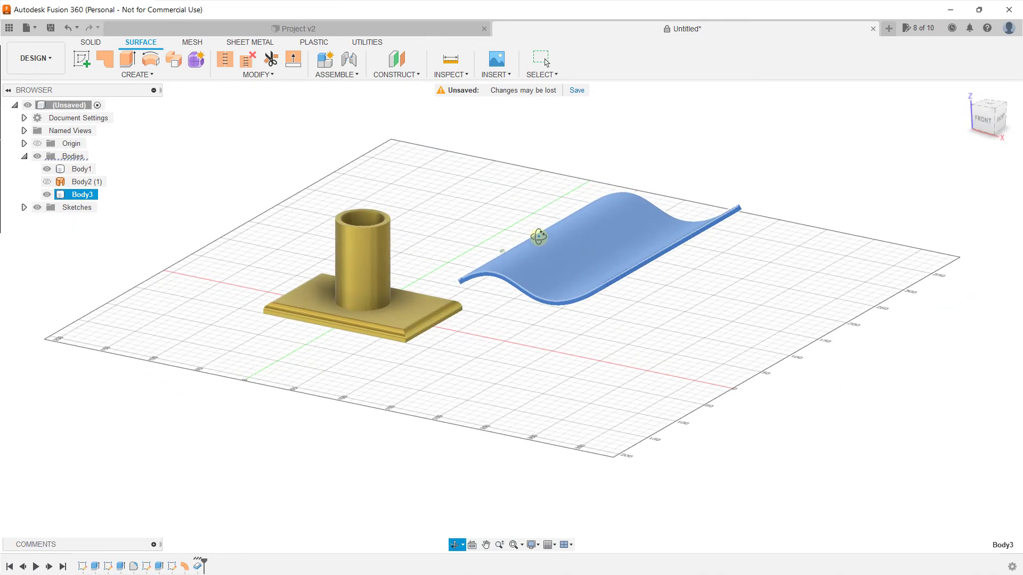
{"action": "key", "text": "Escape"}
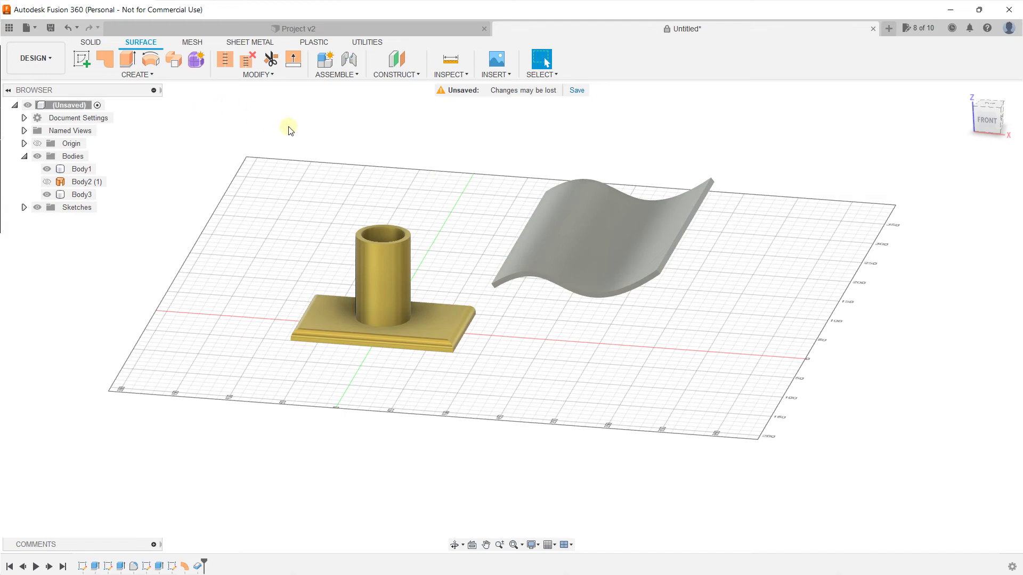
{"action": "mouse_move", "coordinate": [482, 169]}
{"action": "middle_mouse_down", "text": "shift"}
{"action": "mouse_move", "coordinate": [444, 144]}
{"action": "mouse_move", "coordinate": [463, 159]}
{"action": "mouse_move", "coordinate": [541, 159]}
{"action": "mouse_move", "coordinate": [445, 164]}
{"action": "mouse_move", "coordinate": [489, 164]}
{"action": "mouse_move", "coordinate": [476, 163]}
{"action": "middle_mouse_up", "text": "shift"}
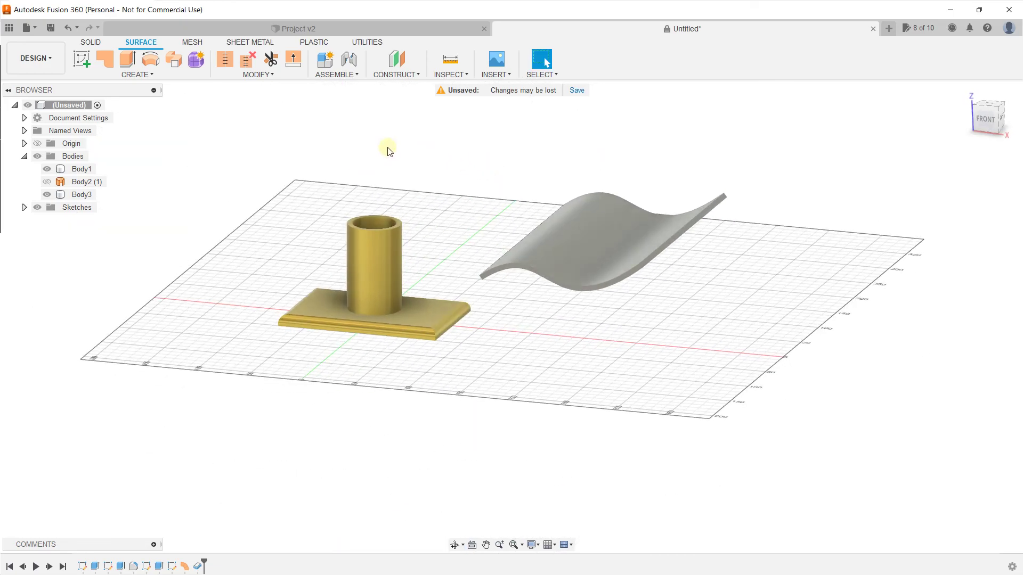
{"action": "scroll", "coordinate": [392, 201], "scroll_direction": "down", "scroll_amount": 2}
{"action": "scroll", "coordinate": [393, 203], "scroll_direction": "up", "scroll_amount": 2}
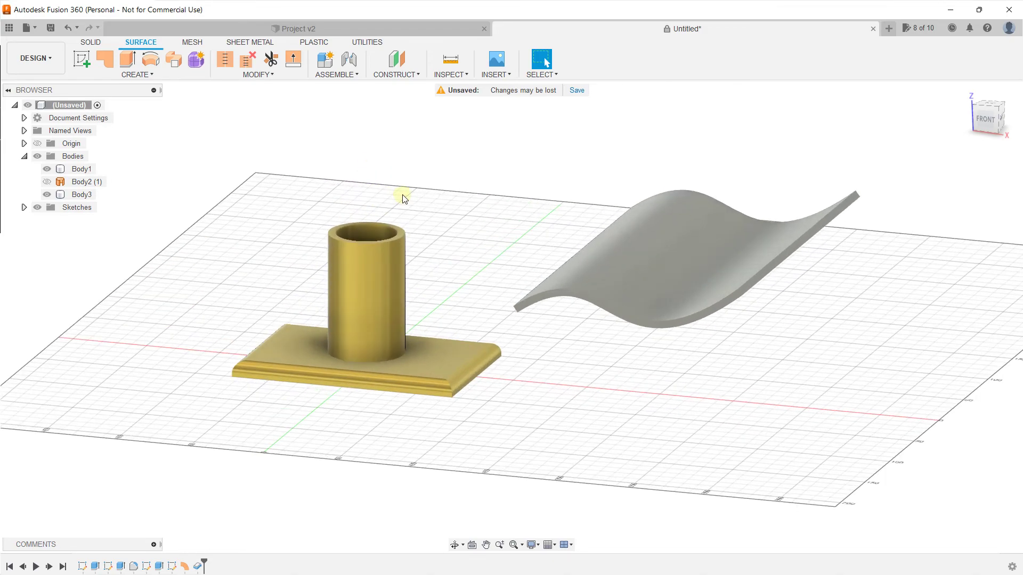
{"action": "scroll", "coordinate": [367, 187], "scroll_direction": "up", "scroll_amount": 1}
{"action": "left_click", "coordinate": [59, 67]}
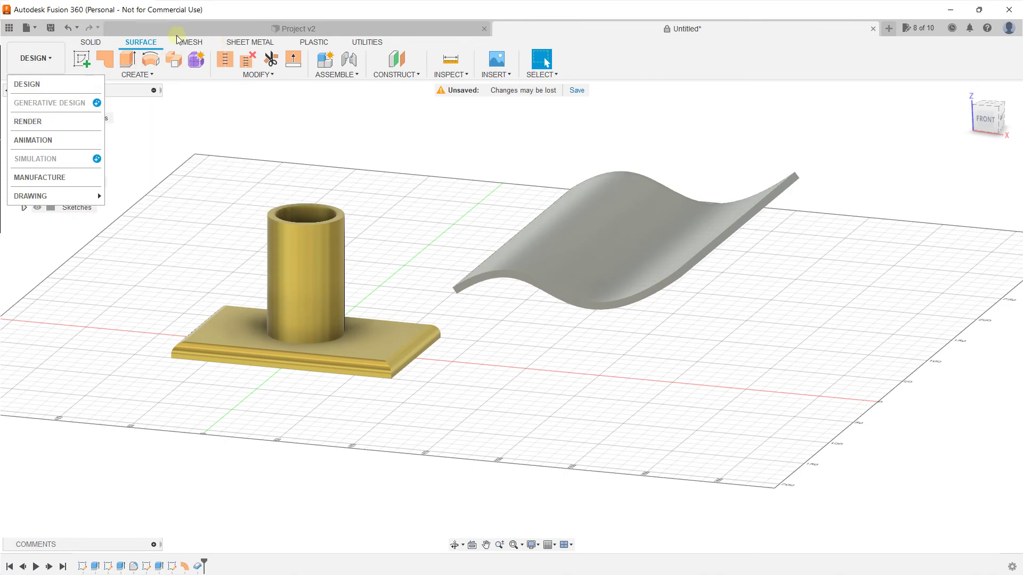
{"action": "mouse_move", "coordinate": [393, 168]}
{"action": "middle_mouse_down", "text": "shift"}
{"action": "mouse_move", "coordinate": [491, 155]}
{"action": "mouse_move", "coordinate": [395, 183]}
{"action": "mouse_move", "coordinate": [382, 176]}
{"action": "mouse_move", "coordinate": [402, 171]}
{"action": "middle_mouse_up", "text": "shift"}
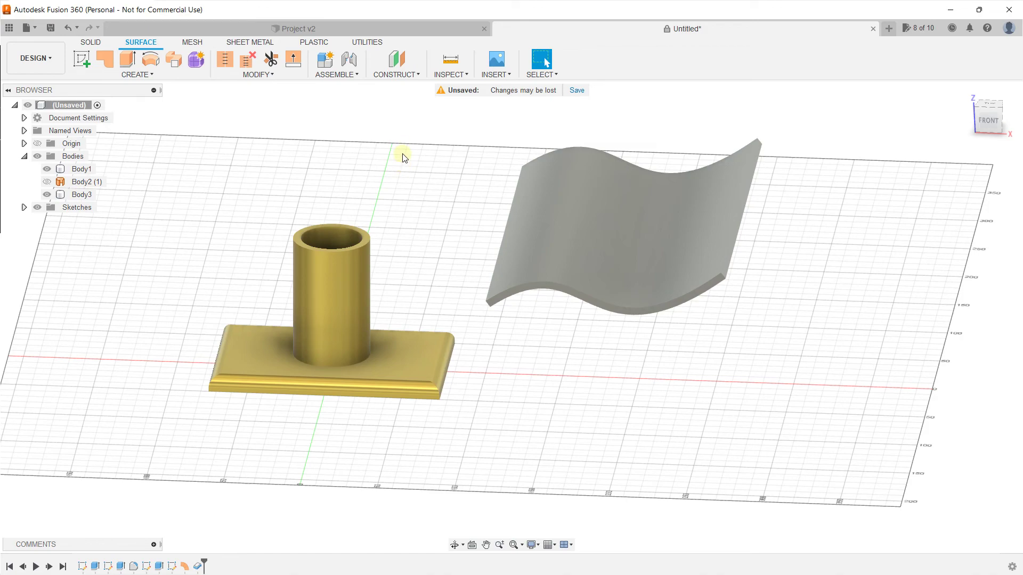
Bring up the Project v2 document and pan, zoom and orbit to view the assembly from above
{"action": "left_click", "coordinate": [332, 28]}
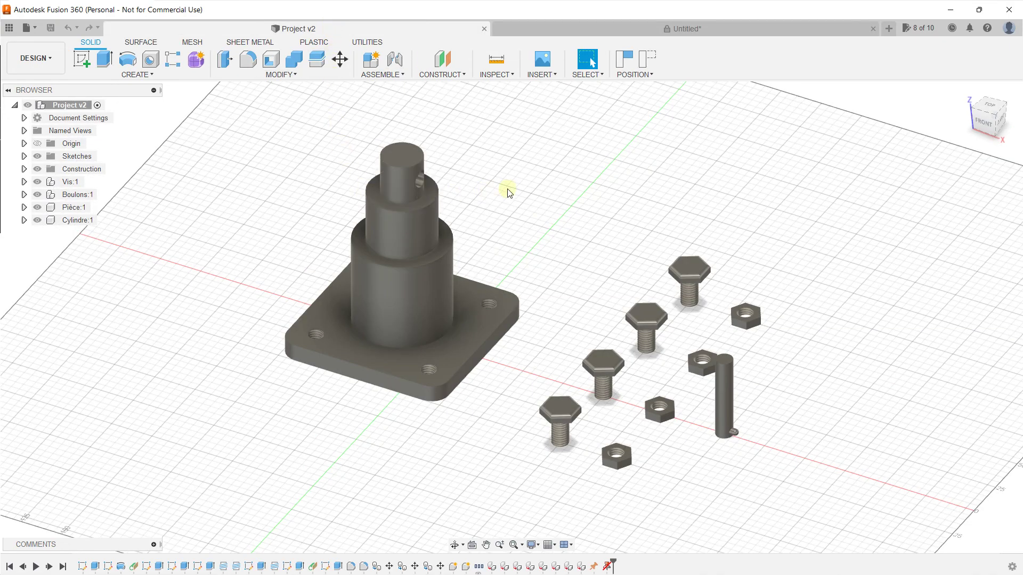
{"action": "middle_click_drag", "start_coordinate": [506, 189], "coordinate": [417, 170]}
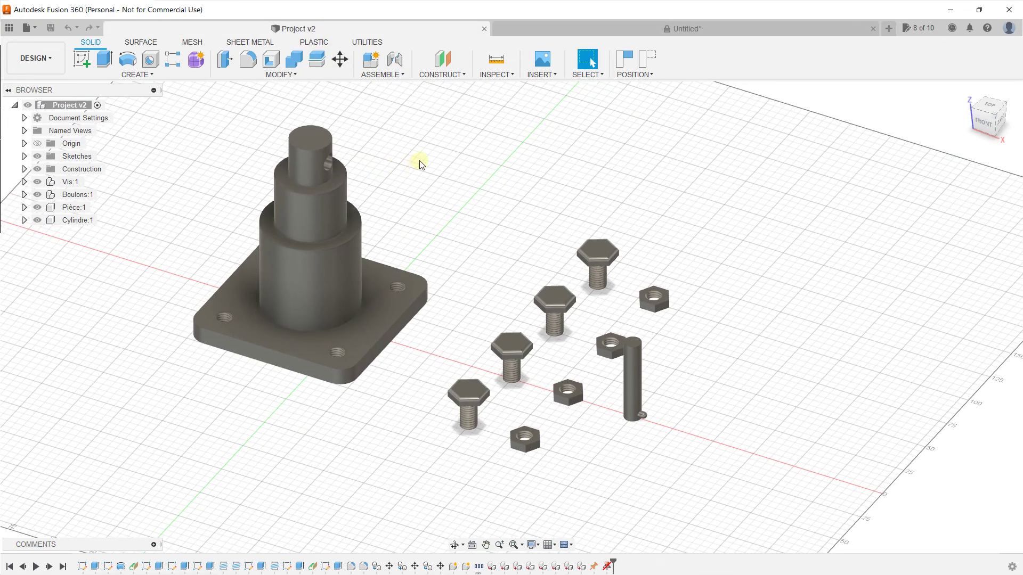
{"action": "scroll", "coordinate": [459, 174], "scroll_direction": "down", "scroll_amount": 2}
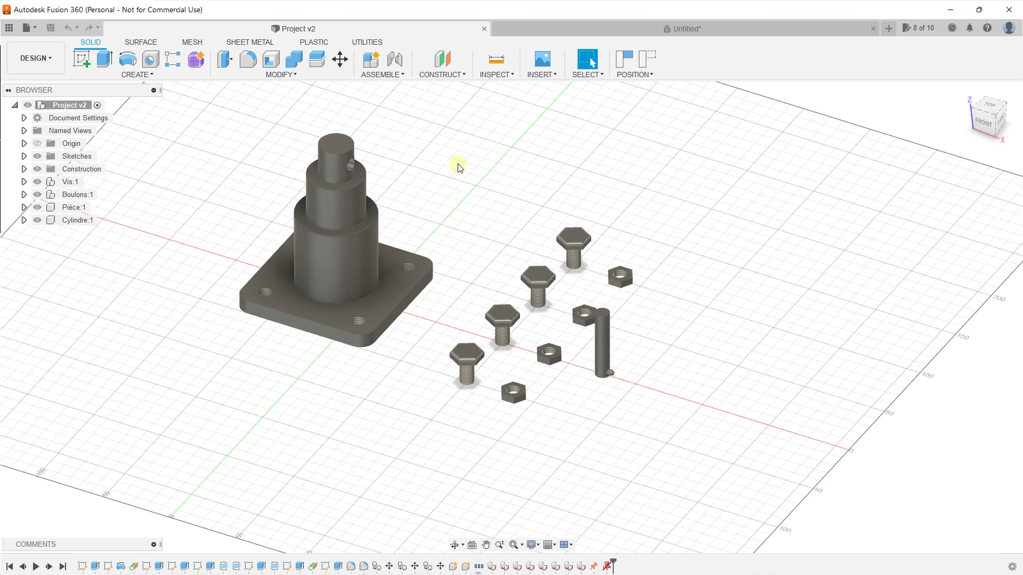
{"action": "mouse_move", "coordinate": [457, 162]}
{"action": "middle_mouse_down", "text": "shift"}
{"action": "mouse_move", "coordinate": [471, 157]}
{"action": "mouse_move", "coordinate": [454, 158]}
{"action": "middle_mouse_up", "text": "shift"}
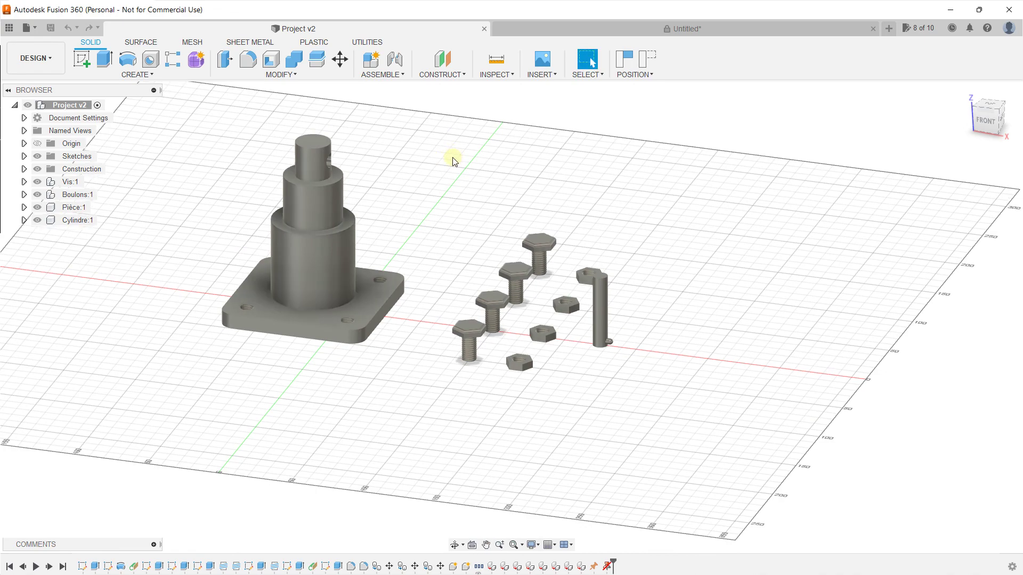
{"action": "mouse_move", "coordinate": [453, 161]}
{"action": "middle_mouse_down", "text": "shift"}
{"action": "mouse_move", "coordinate": [422, 149]}
{"action": "mouse_move", "coordinate": [297, 167]}
{"action": "mouse_move", "coordinate": [304, 182]}
{"action": "mouse_move", "coordinate": [476, 177]}
{"action": "mouse_move", "coordinate": [507, 153]}
{"action": "mouse_move", "coordinate": [429, 162]}
{"action": "mouse_move", "coordinate": [450, 164]}
{"action": "middle_mouse_up", "text": "shift"}
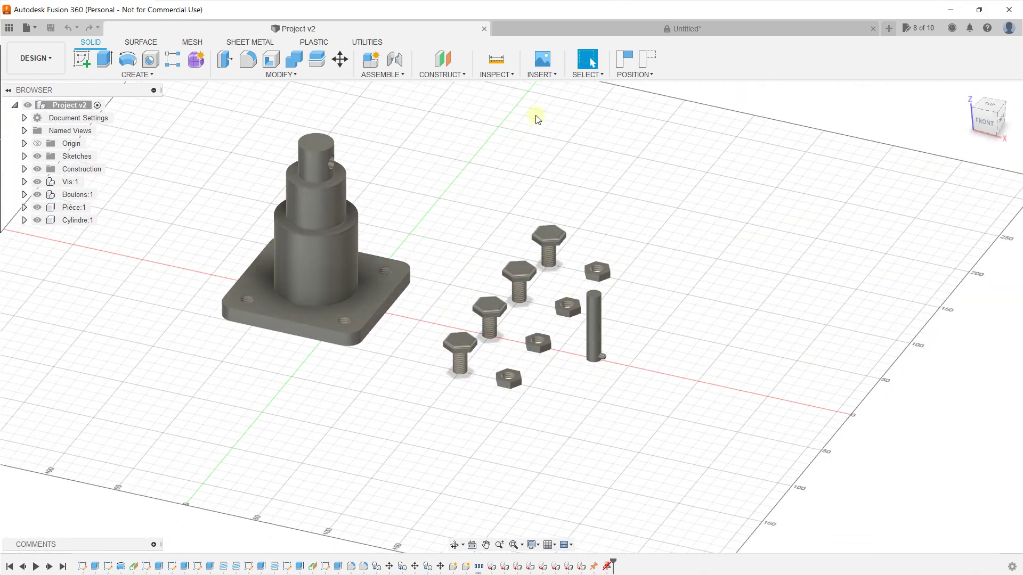